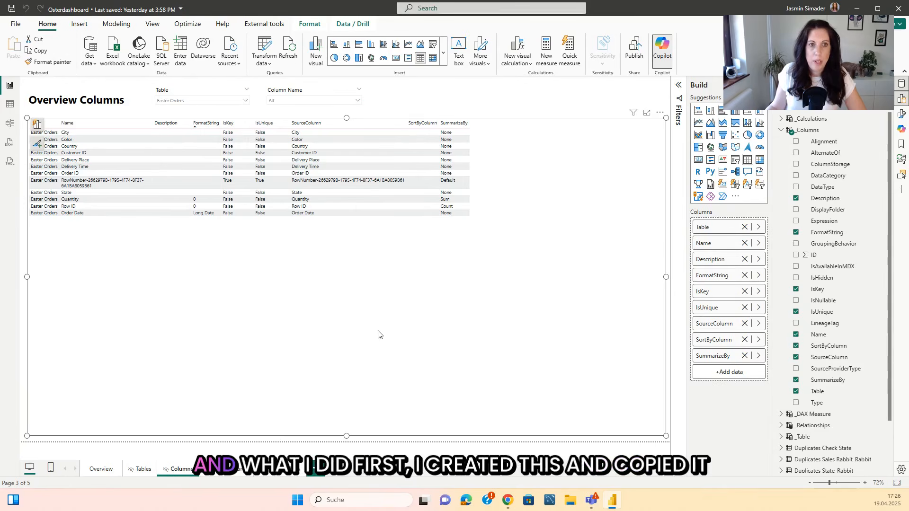
# Go to the Overview report page and select the Data Quality Overview table visual.
pyautogui.click(101, 470)
pyautogui.click(482, 298)
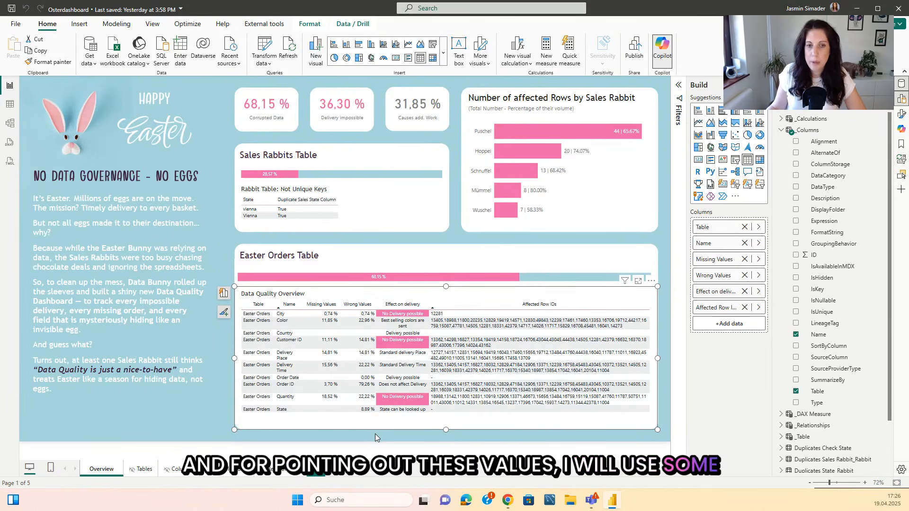
pyautogui.click(665, 301)
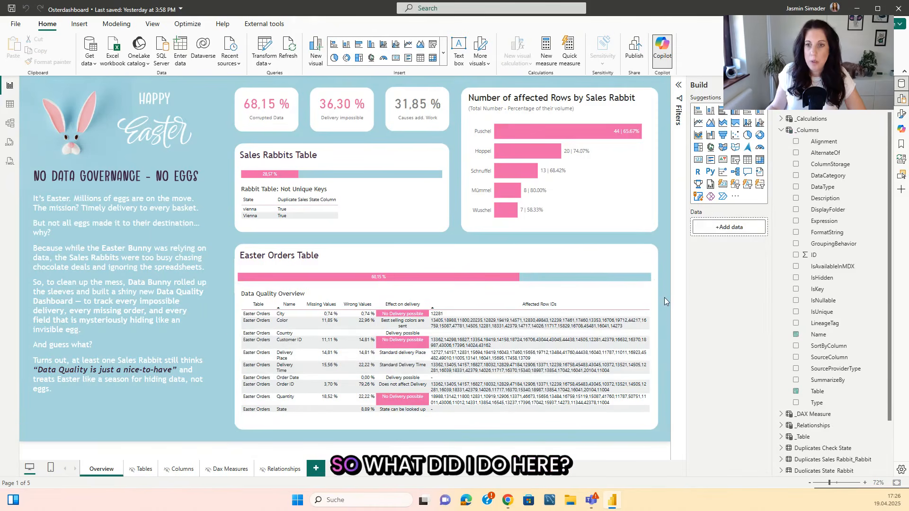
pyautogui.click(639, 303)
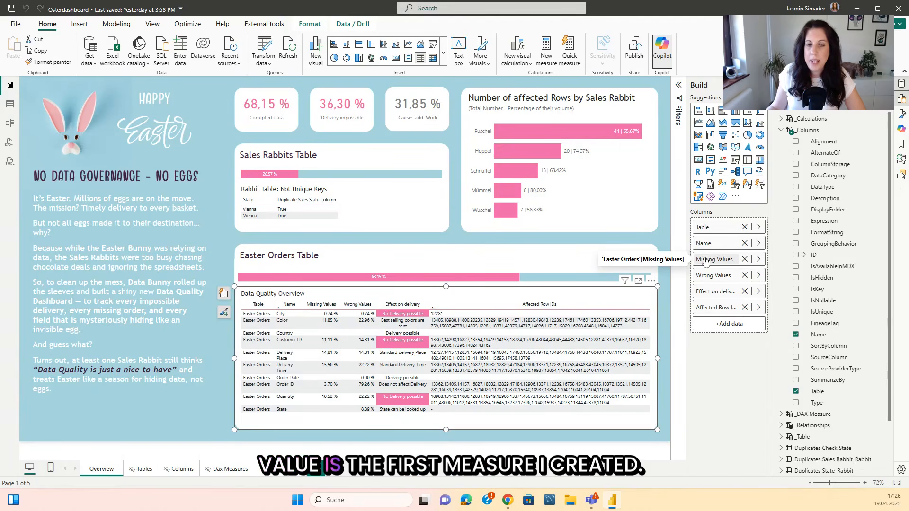
# Open the Missing Values measure from the Easter Orders table in an expanded formula editor.
pyautogui.click(781, 129)
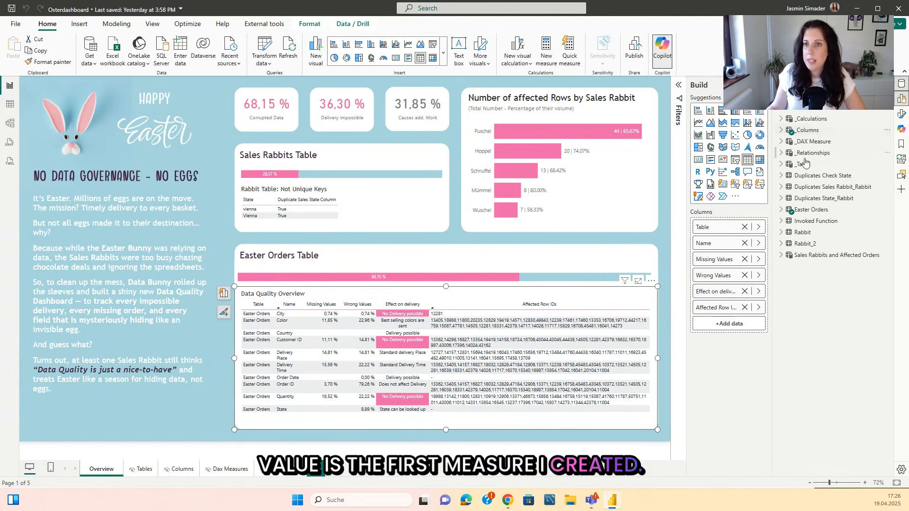
pyautogui.click(782, 209)
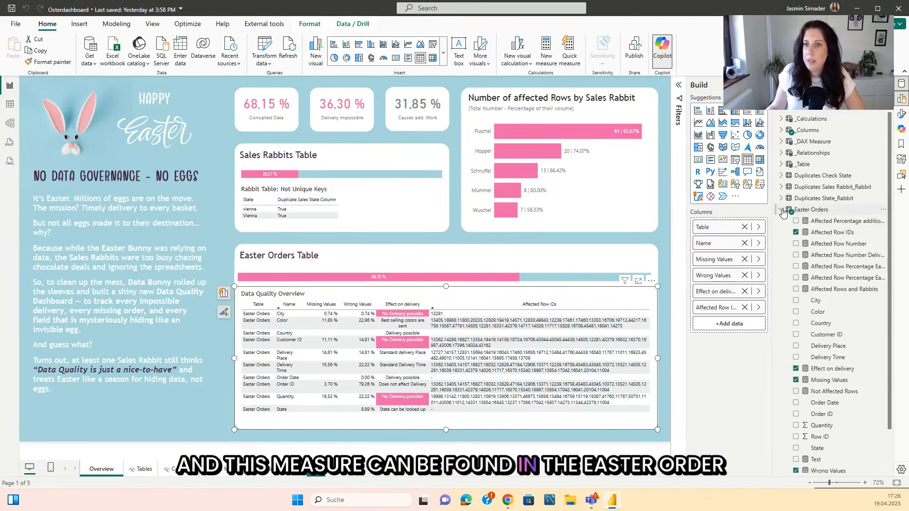
pyautogui.click(831, 381)
pyautogui.click(678, 85)
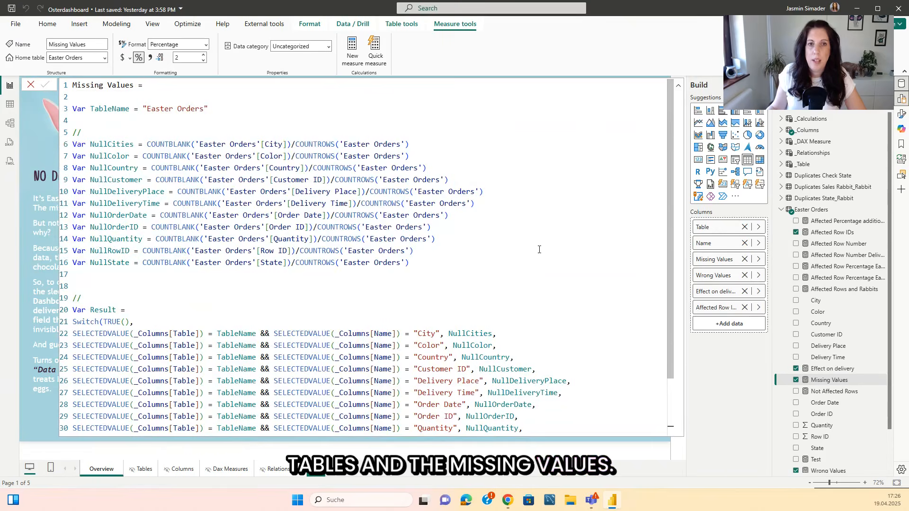
# Examine how the Missing Values formula's Switch matches TableName and column name, and highlight NullCities in the City row.
pyautogui.click(539, 249)
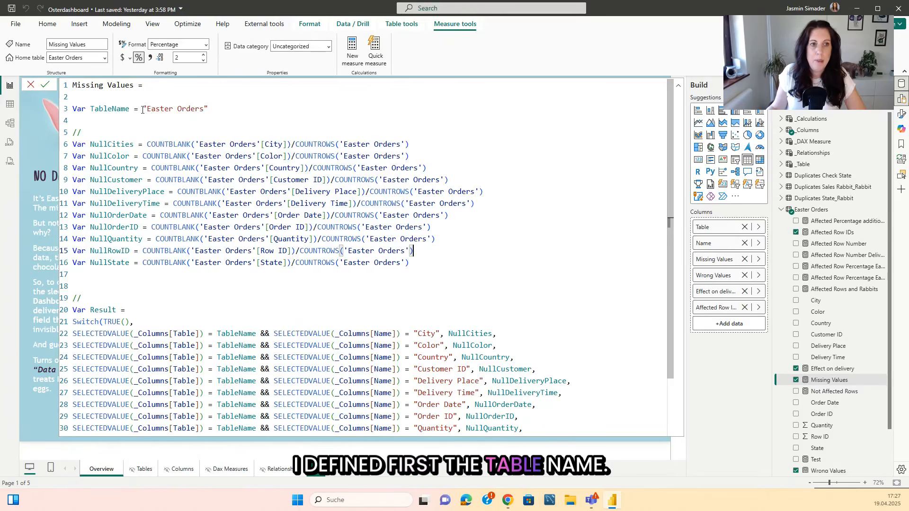
pyautogui.scroll(-2, 226, 257)
pyautogui.scroll(-1, 226, 257)
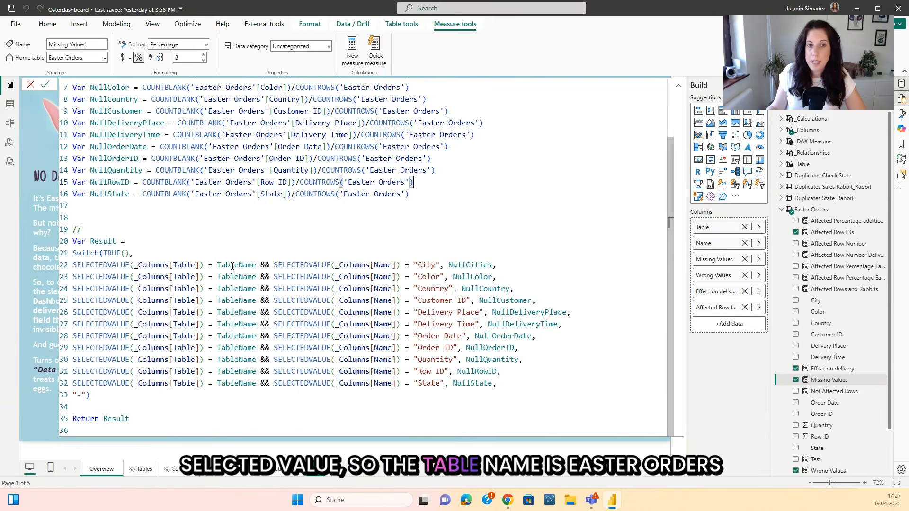
pyautogui.scroll(2, 222, 271)
pyautogui.scroll(-2, 271, 219)
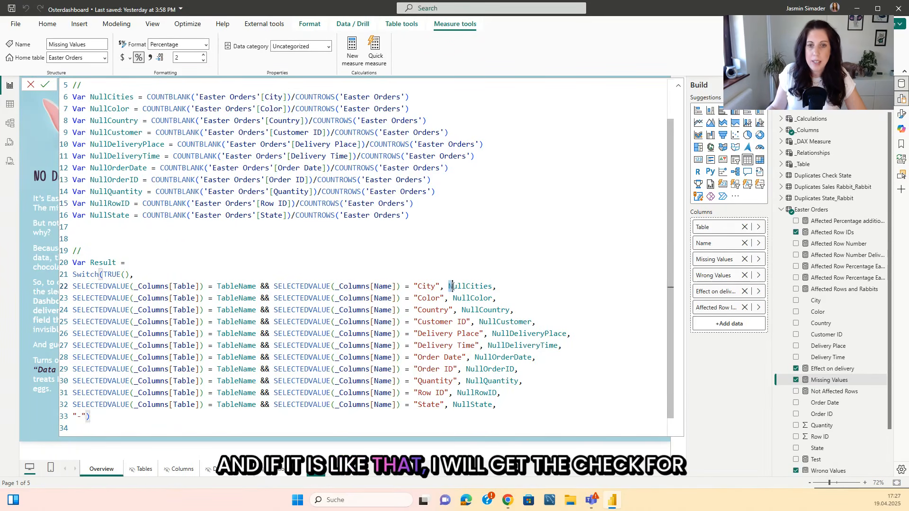
pyautogui.moveTo(448, 287); pyautogui.dragTo(492, 287)
pyautogui.scroll(2, 525, 280)
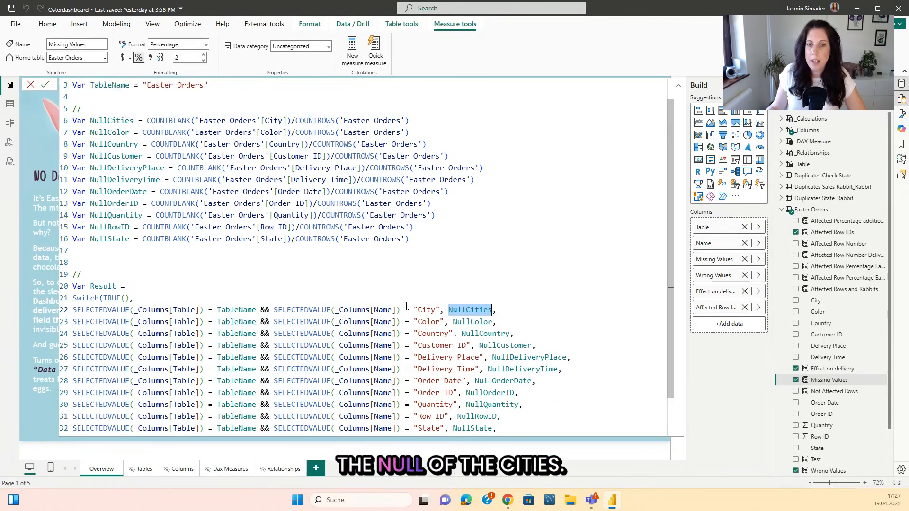
# Review the COUNTBLANK/COUNTROWS variables from NullCities to NullState and how the Result Switch assigns them to columns.
pyautogui.click(73, 144)
pyautogui.click(106, 144)
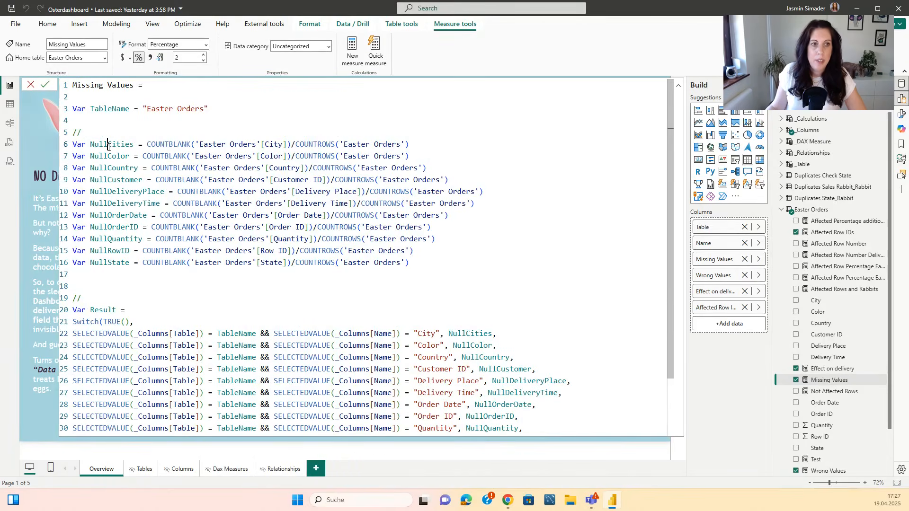
pyautogui.click(169, 134)
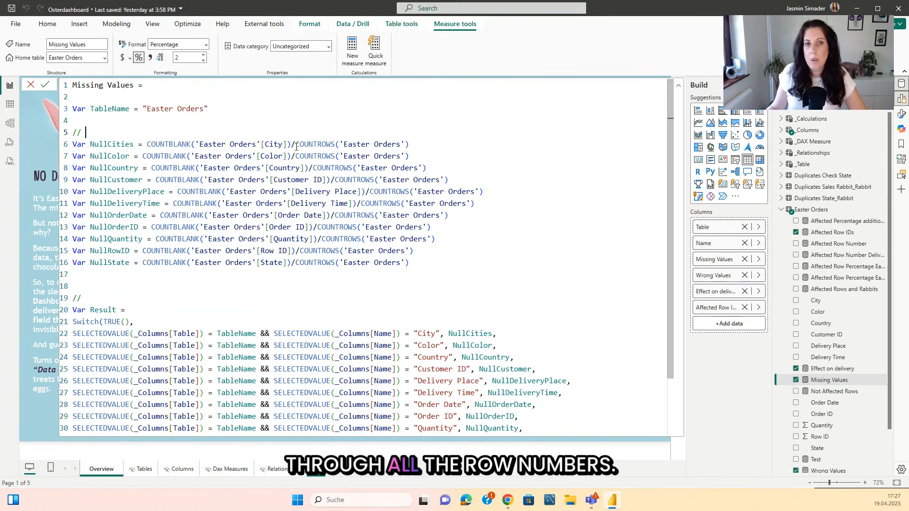
pyautogui.scroll(-1, 493, 248)
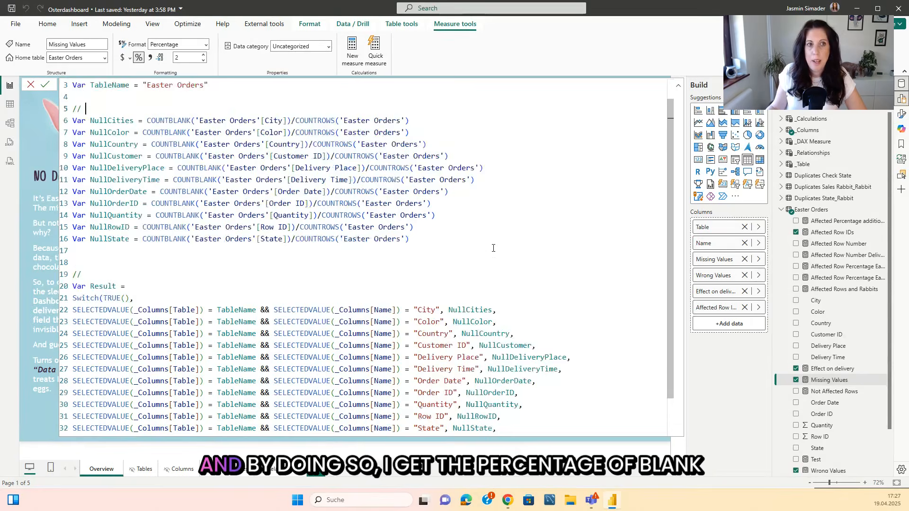
pyautogui.scroll(1, 394, 169)
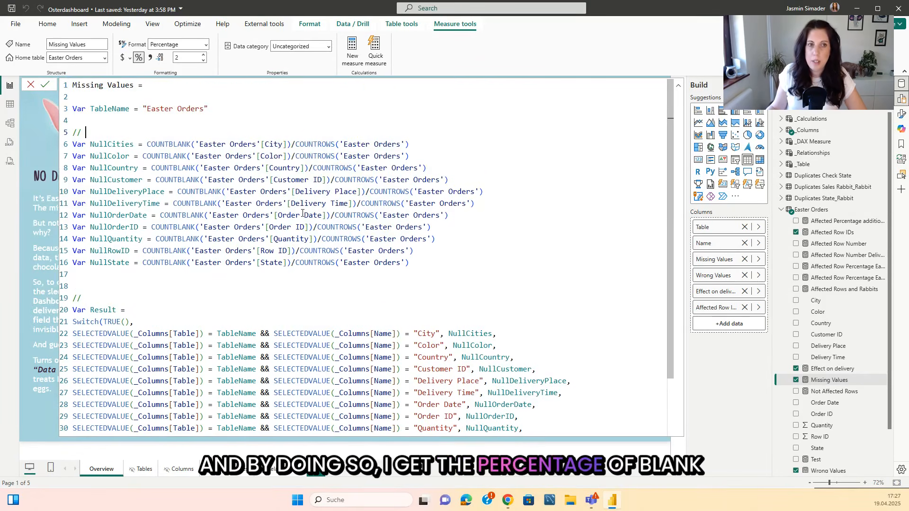
pyautogui.scroll(-2, 341, 194)
pyautogui.scroll(1, 303, 213)
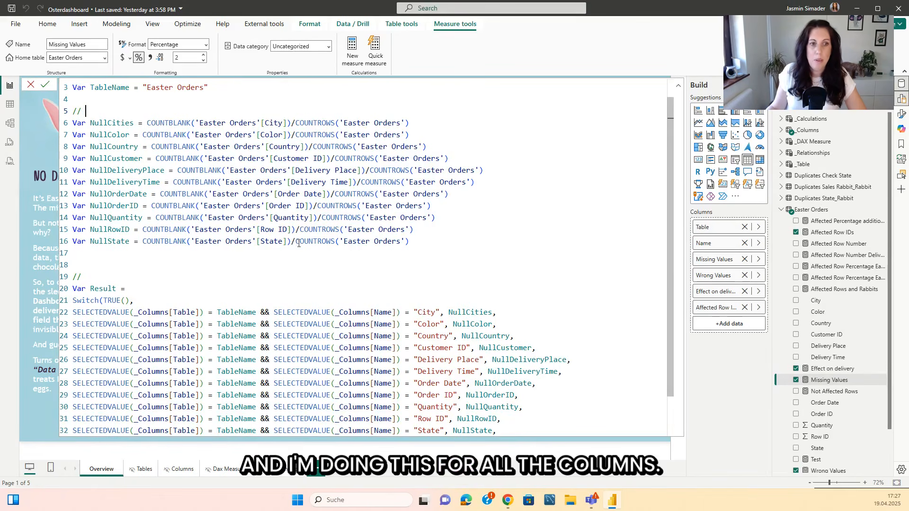
pyautogui.scroll(-1, 299, 243)
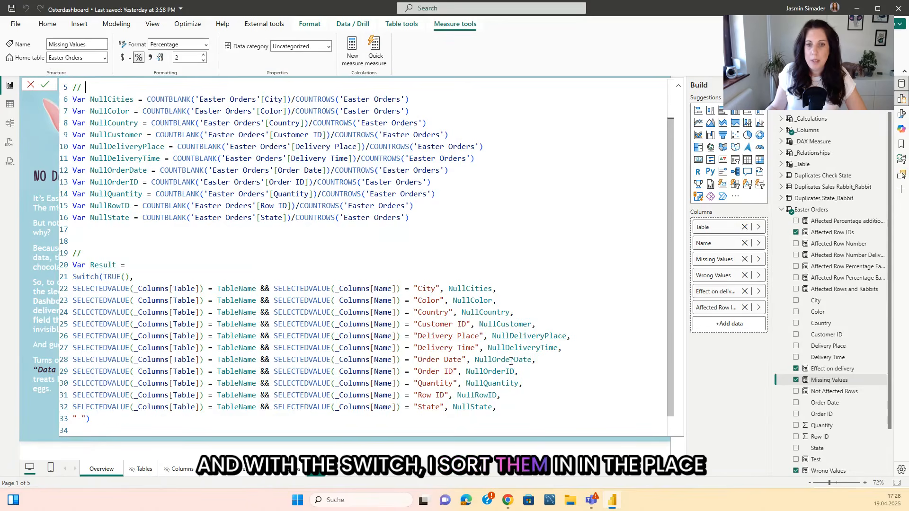
pyautogui.scroll(-1, 516, 354)
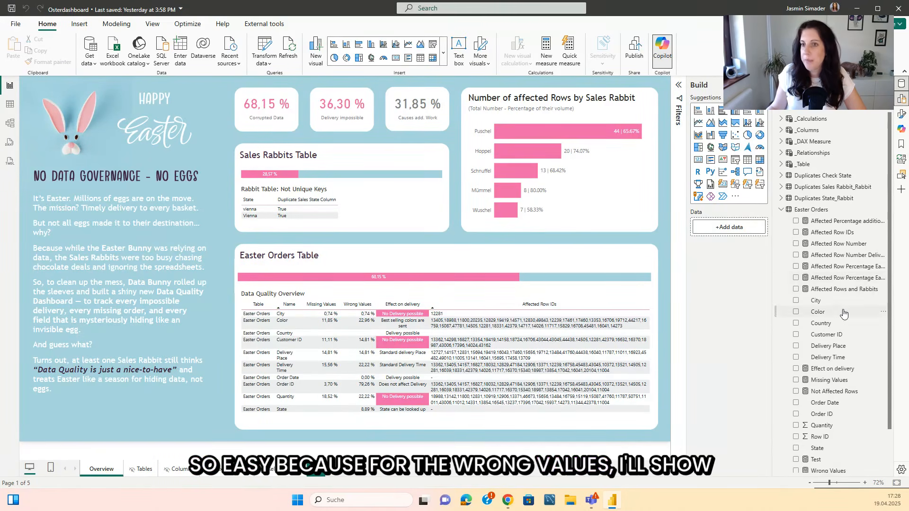
# Open the Wrong Values measure in Easter Orders and review its formula from the error variables to the final Switch.
pyautogui.scroll(-2, 844, 314)
pyautogui.click(828, 421)
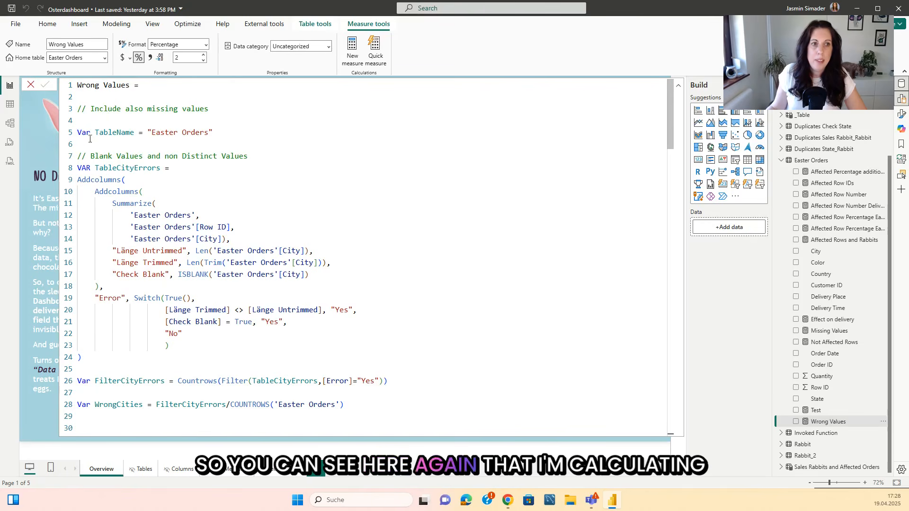
pyautogui.scroll(-20, 121, 150)
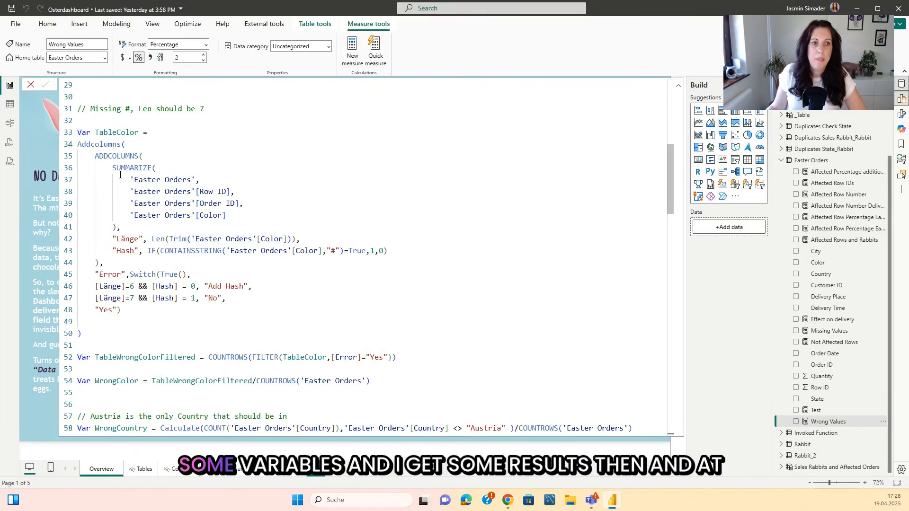
pyautogui.scroll(-18, 120, 174)
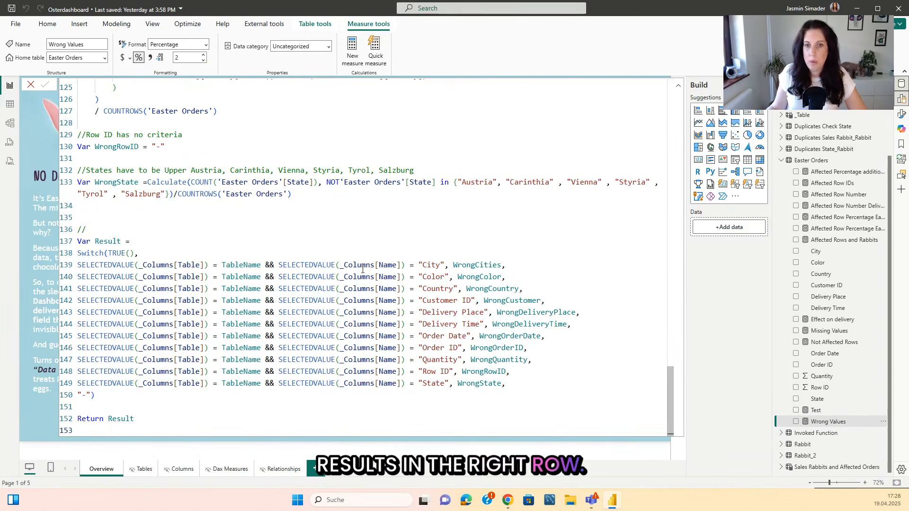
pyautogui.scroll(20, 363, 269)
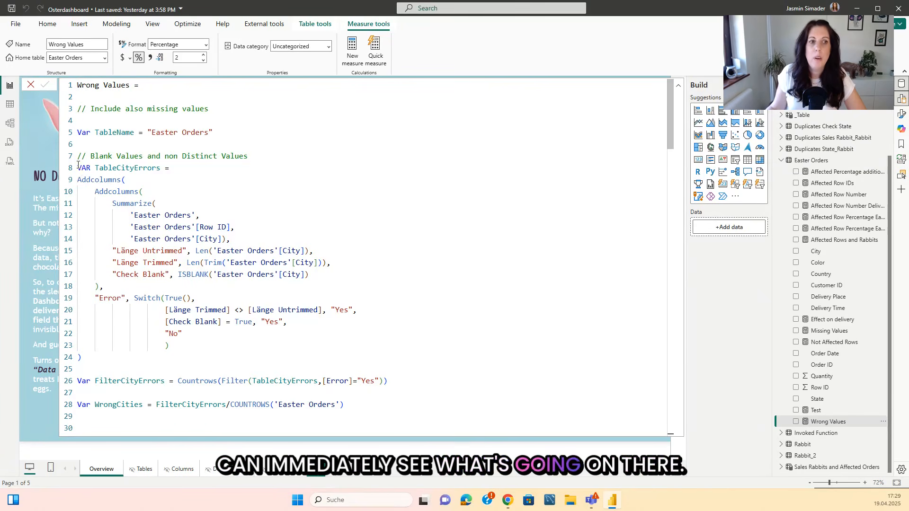
# Copy the complete TableCityErrors variable definition from the Wrong Values measure and add a new query in DAX query view.
pyautogui.moveTo(77, 168); pyautogui.dragTo(134, 357)
pyautogui.hotkey('ctrl', 'c')
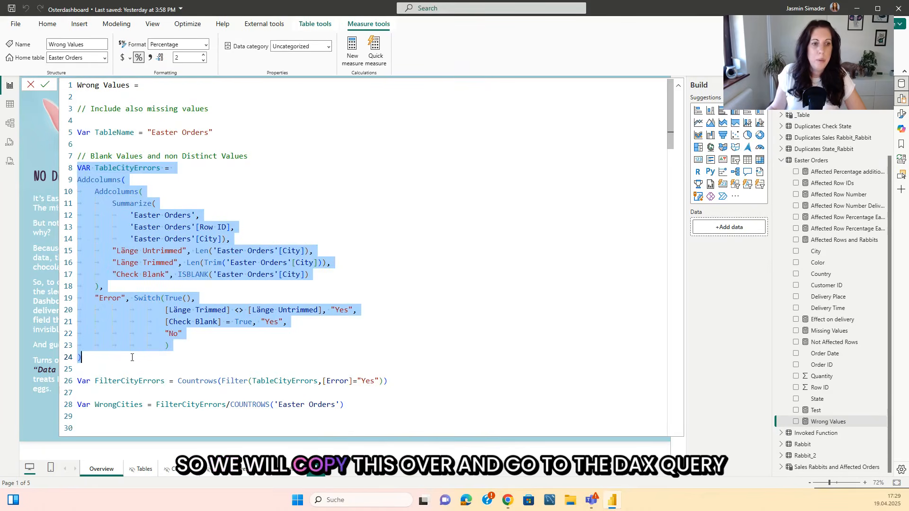
pyautogui.click(9, 143)
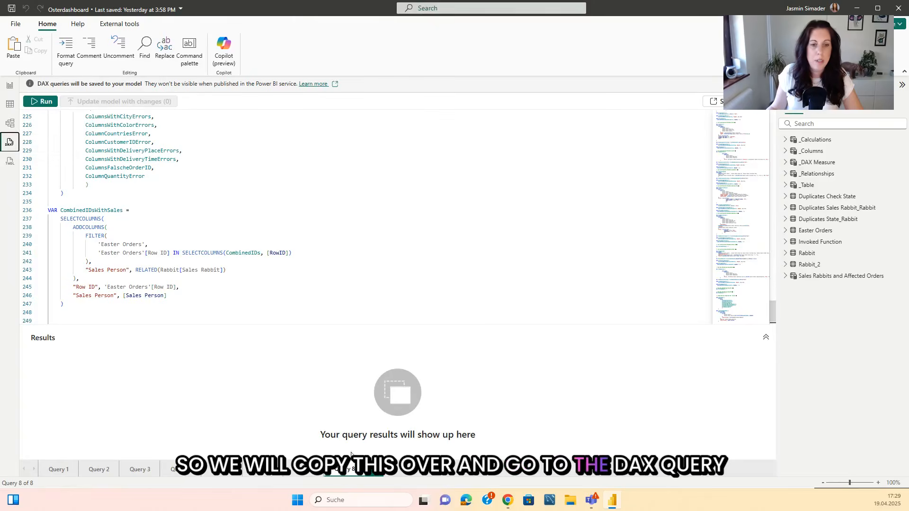
pyautogui.click(379, 475)
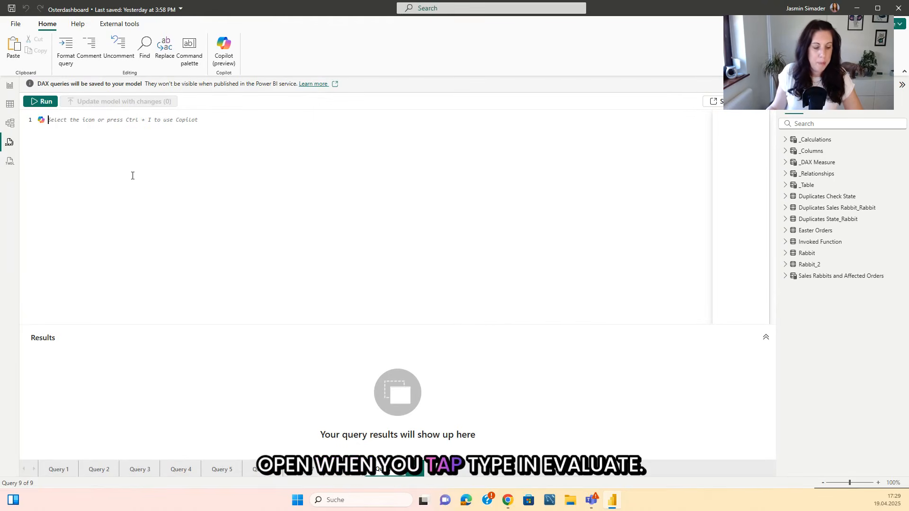
# Start the new query with Evaluate and paste the copied TableCityErrors definition below it.
pyautogui.write('Evalua')
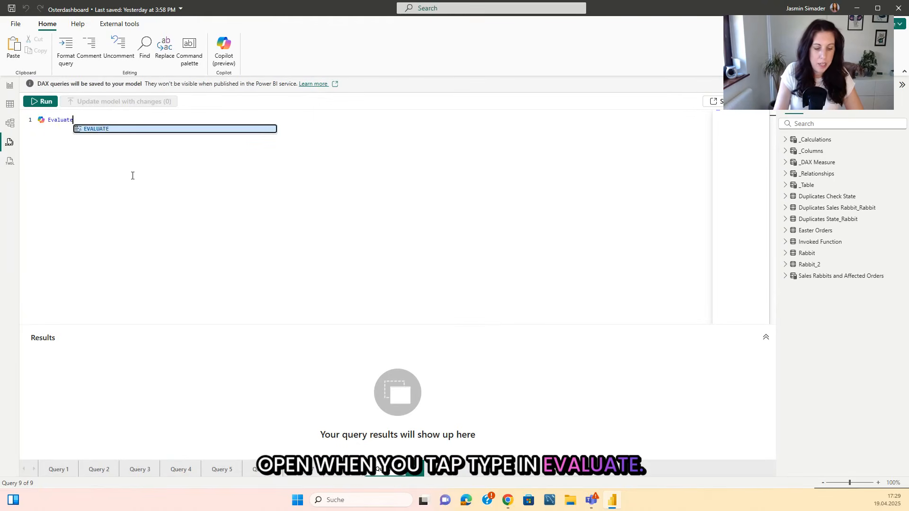
pyautogui.write('te')
pyautogui.press('Return')
pyautogui.press('Return')
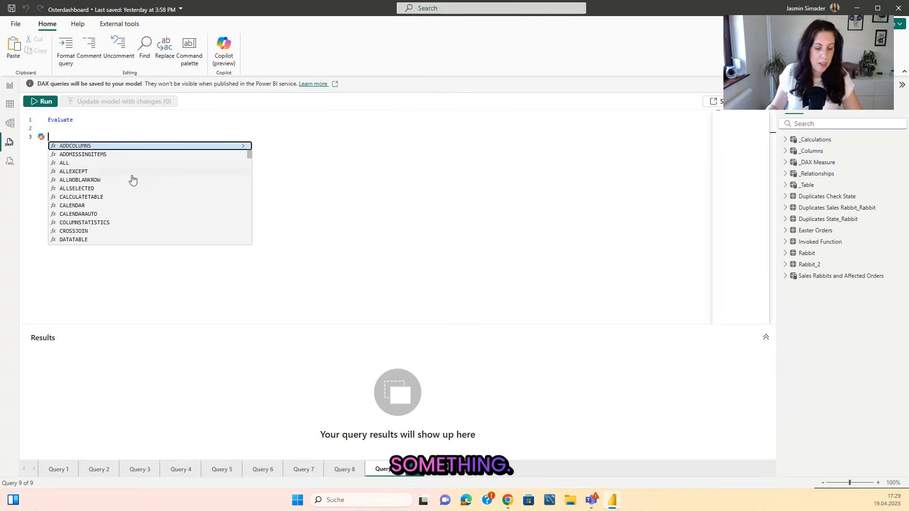
pyautogui.hotkey('ctrl', 'v')
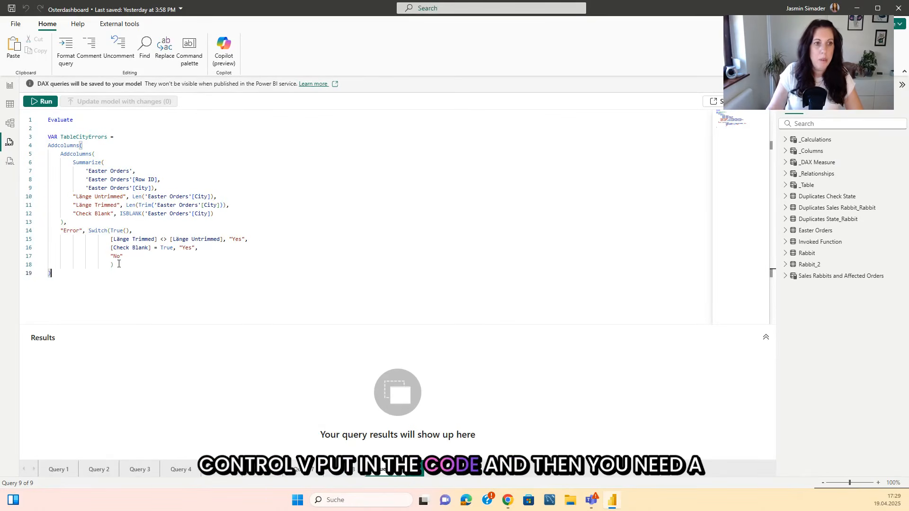
# End the query with Return TableCityErrors and run it.
pyautogui.press('Return')
pyautogui.press('Return')
pyautogui.write('Return')
pyautogui.doubleClick(90, 137)
pyautogui.hotkey('ctrl', 'c')
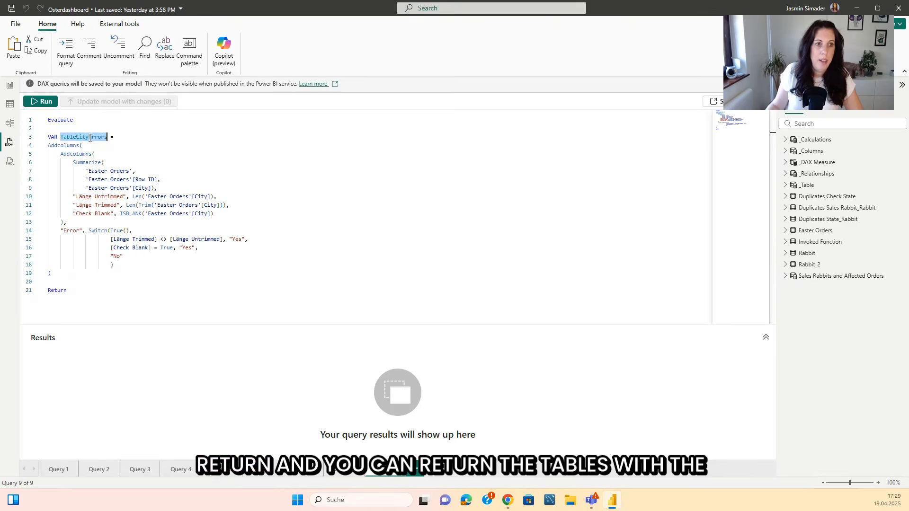
pyautogui.click(91, 294)
pyautogui.hotkey('ctrl', 'v')
pyautogui.press('F5')
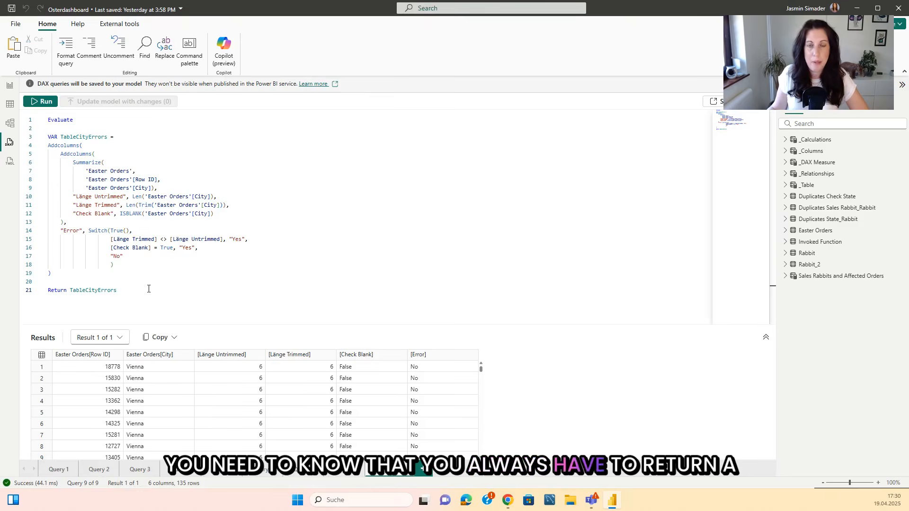
# Copy the query from Evaluate through the end of the inner Addcolumns block and paste it into another new query.
pyautogui.click(94, 154)
pyautogui.moveTo(48, 122); pyautogui.dragTo(67, 222)
pyautogui.hotkey('ctrl', 'c')
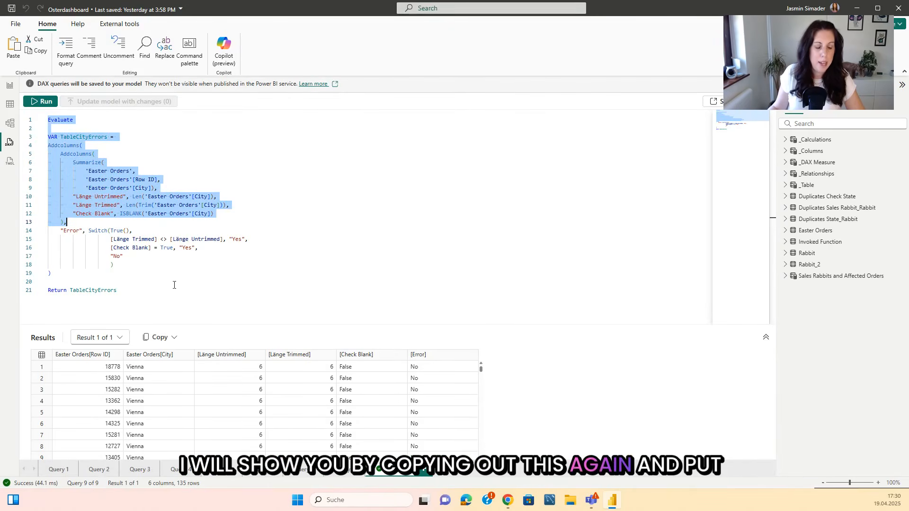
pyautogui.click(423, 470)
pyautogui.hotkey('ctrl', 'v')
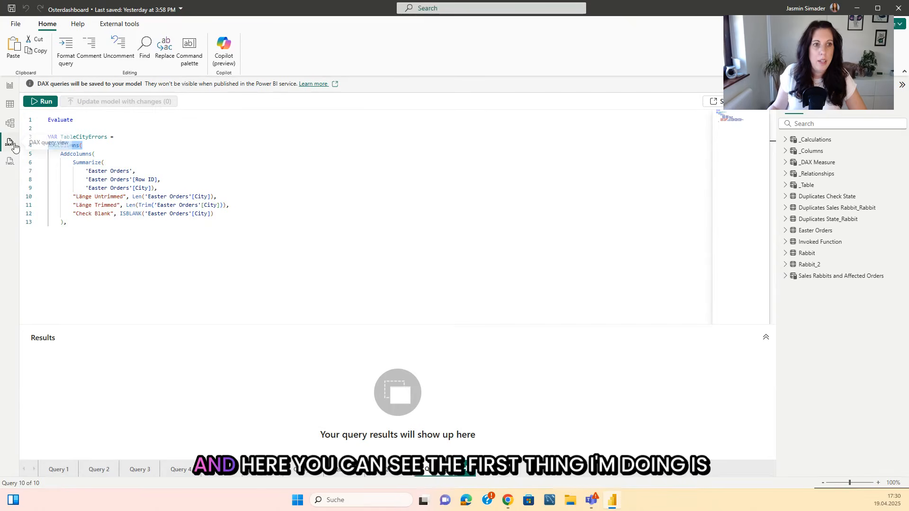
# Reduce the copied query to the Summarize of Easter Orders by Row ID and City, removing both Addcolumns wrappers and the calculated columns.
pyautogui.press('BackSpace')
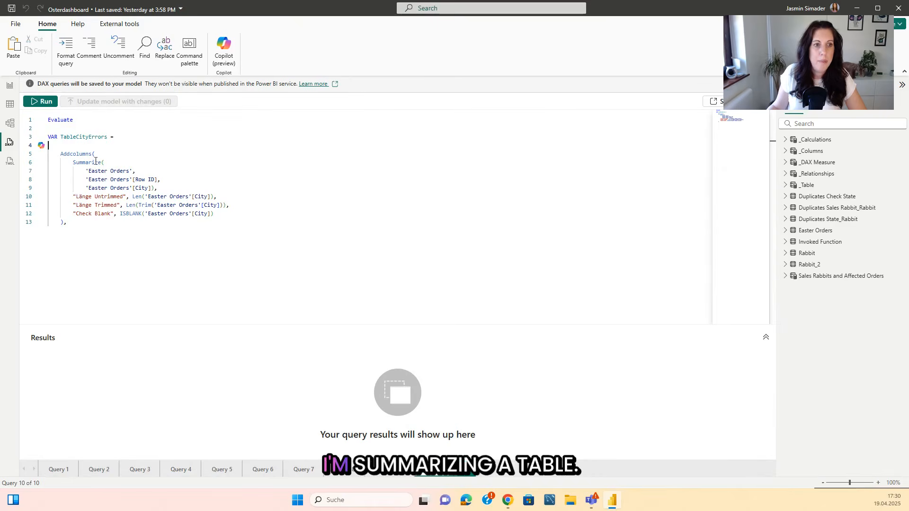
pyautogui.moveTo(95, 154); pyautogui.dragTo(54, 154)
pyautogui.press('BackSpace')
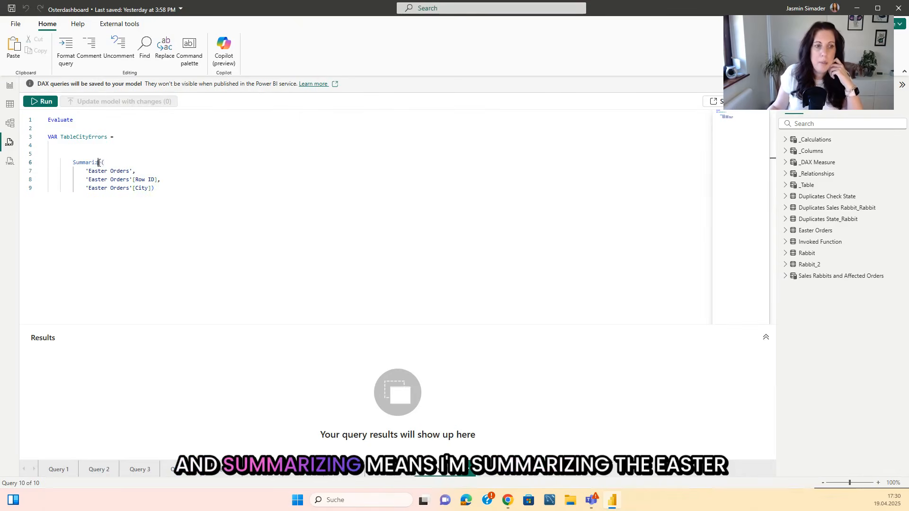
pyautogui.click(108, 171)
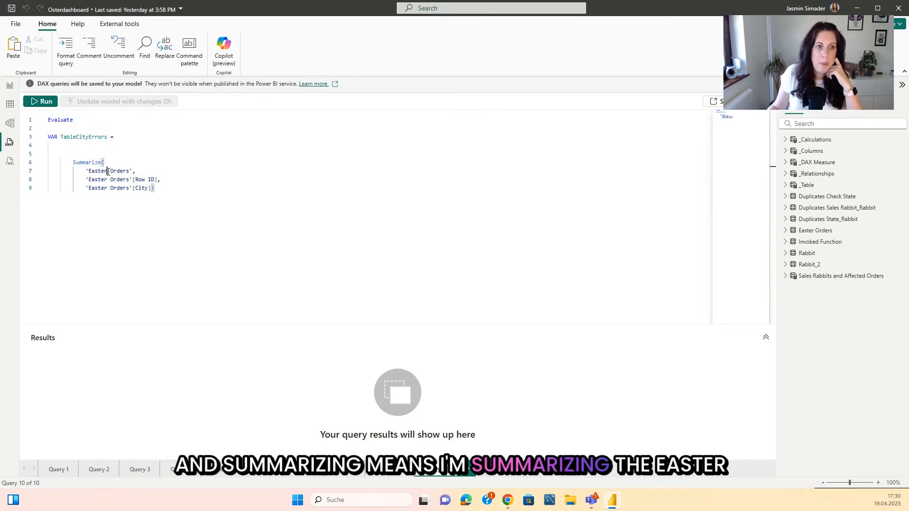
pyautogui.click(162, 163)
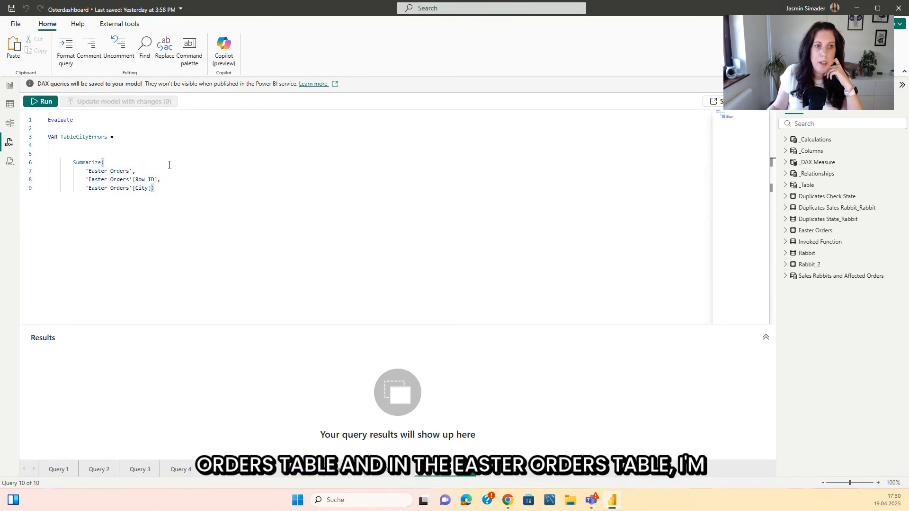
pyautogui.click(110, 179)
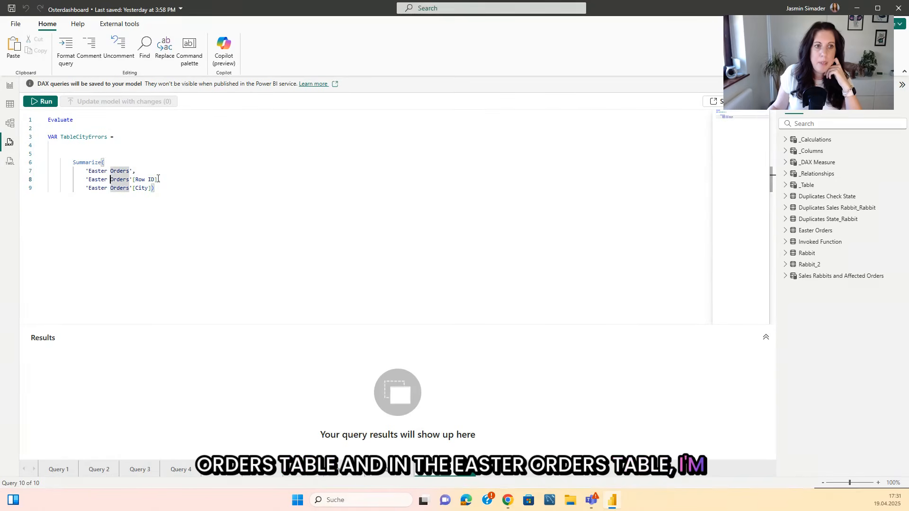
pyautogui.click(160, 179)
pyautogui.write(',')
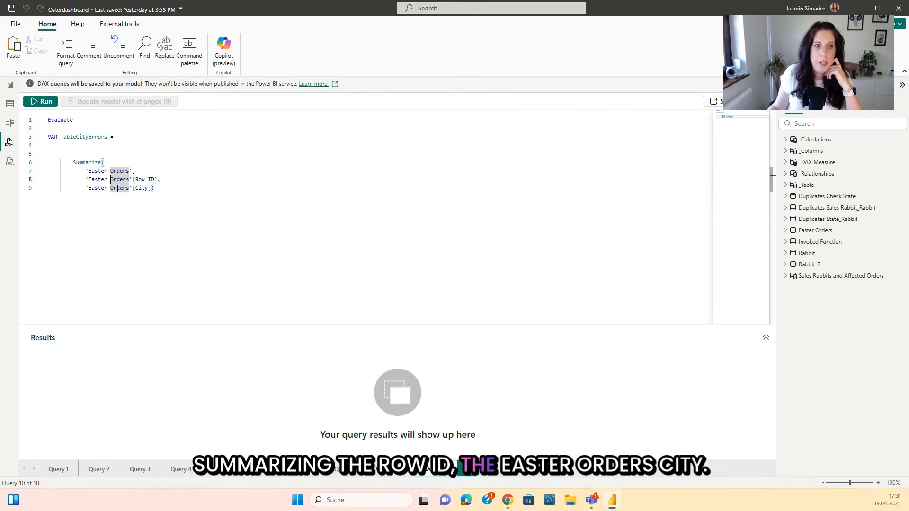
# Add a Return of TableCityErrors below the Summarize block and run the query.
pyautogui.click(158, 188)
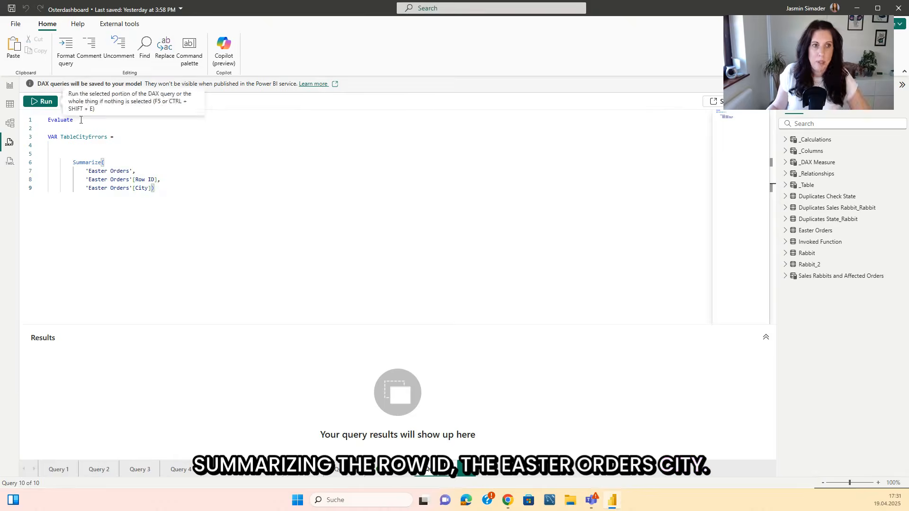
pyautogui.press('Return')
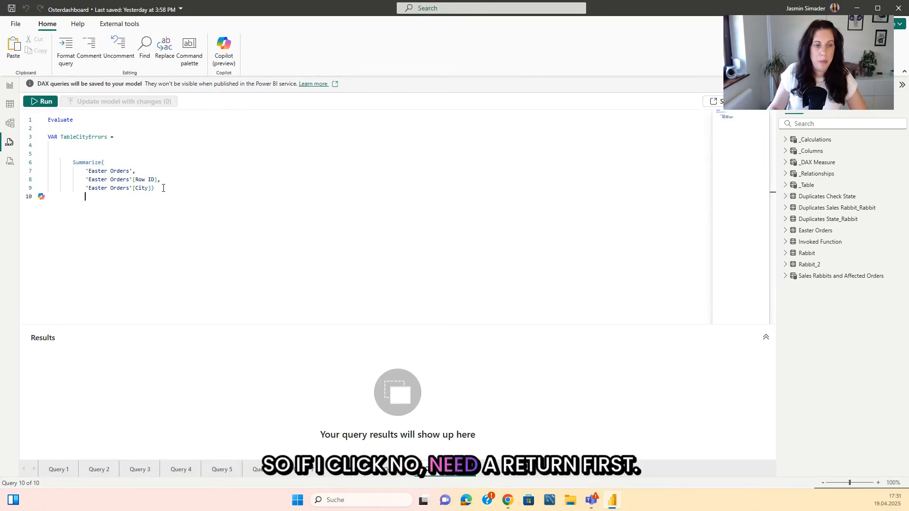
pyautogui.press('Return')
pyautogui.write('Return')
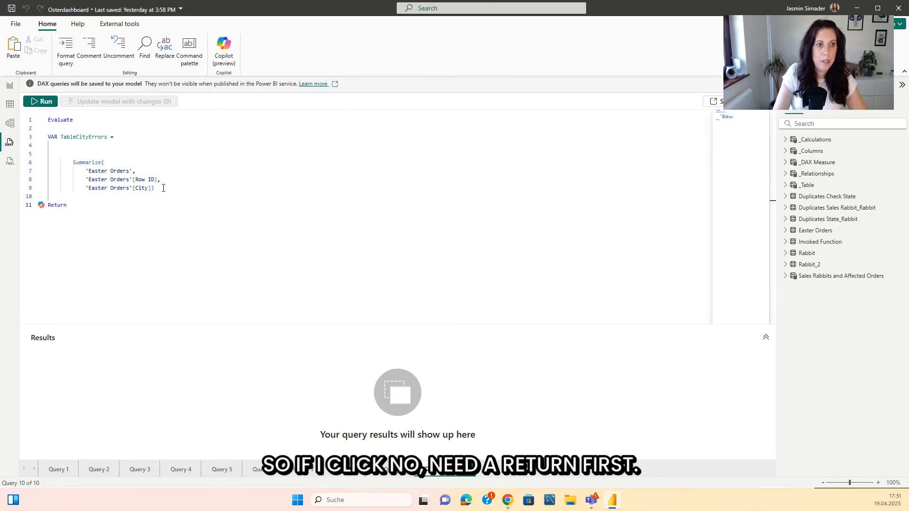
pyautogui.doubleClick(98, 138)
pyautogui.hotkey('ctrl', 'c')
pyautogui.click(93, 205)
pyautogui.hotkey('ctrl', 'v')
pyautogui.click(40, 101)
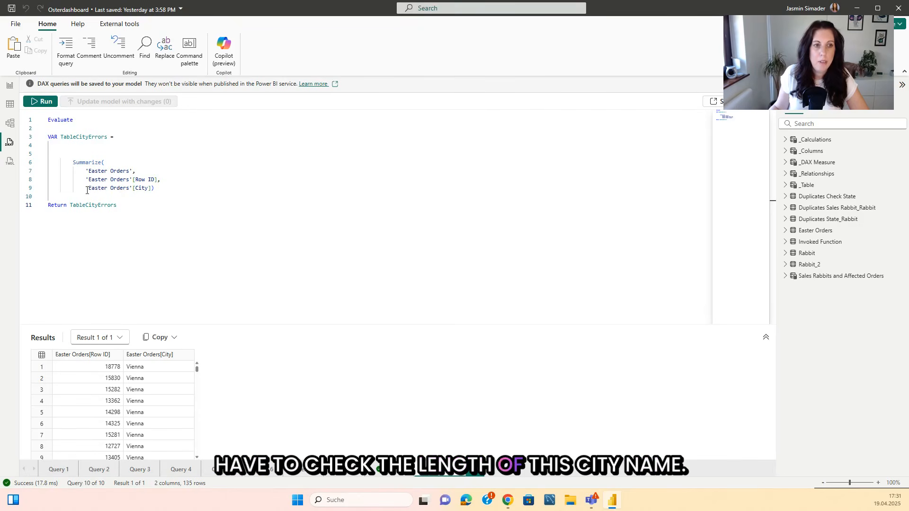
# Wrap the Summarize block in an opening ADDCOLUMNS function and add a comma after it for a new column.
pyautogui.moveTo(86, 188); pyautogui.dragTo(148, 189)
pyautogui.click(165, 198)
pyautogui.click(77, 154)
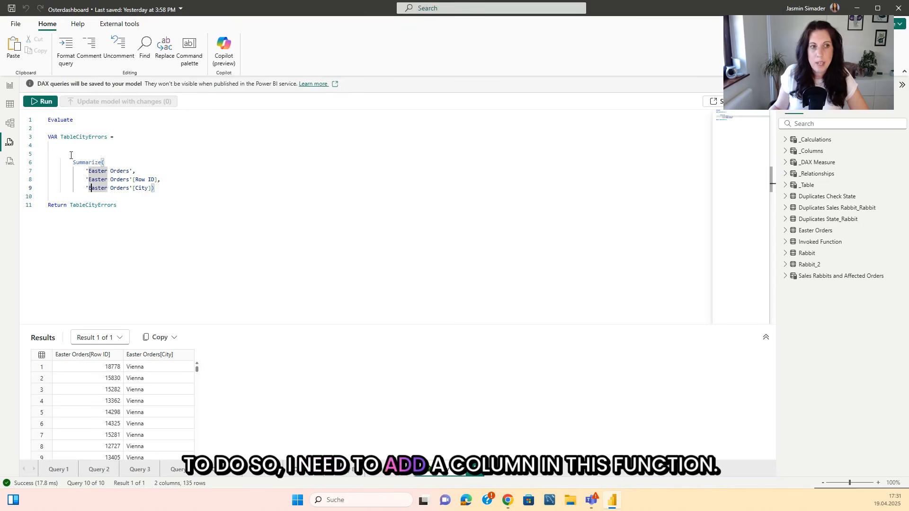
pyautogui.press('Tab')
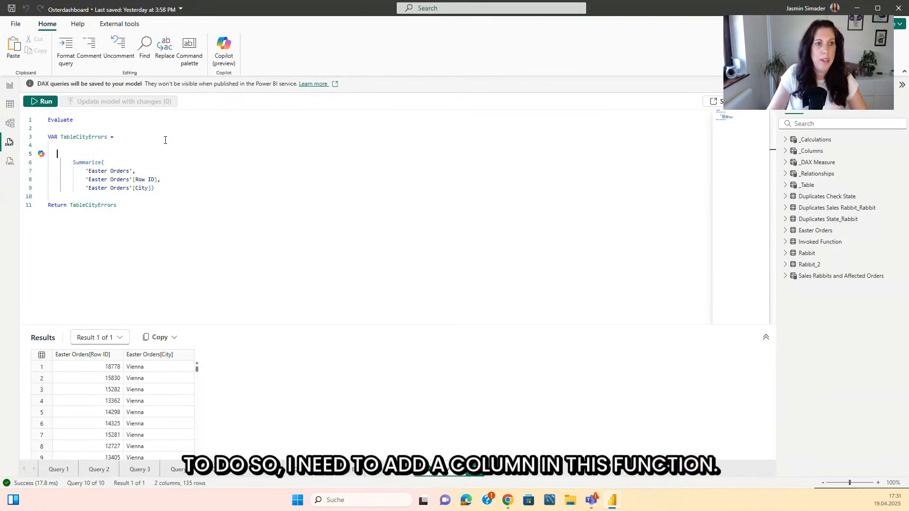
pyautogui.write('ADDCOLUMNS(')
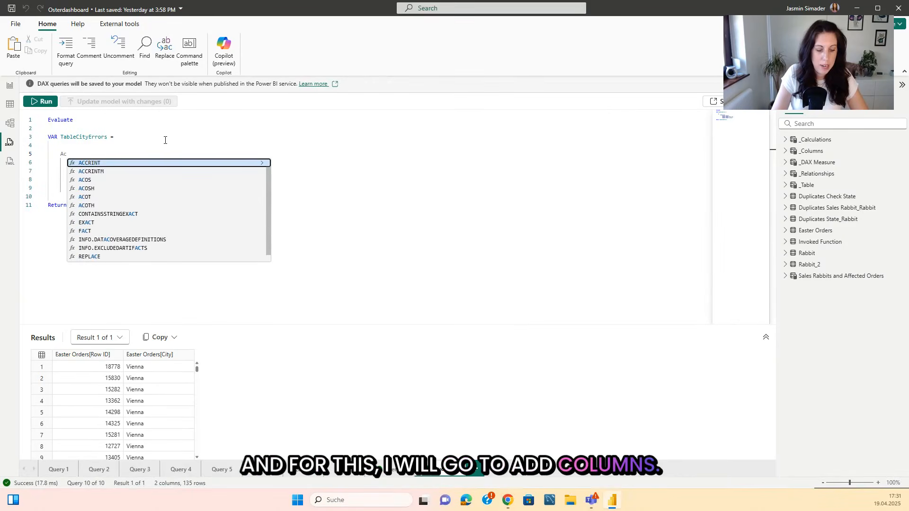
pyautogui.click(168, 189)
pyautogui.write(',')
pyautogui.press('Return')
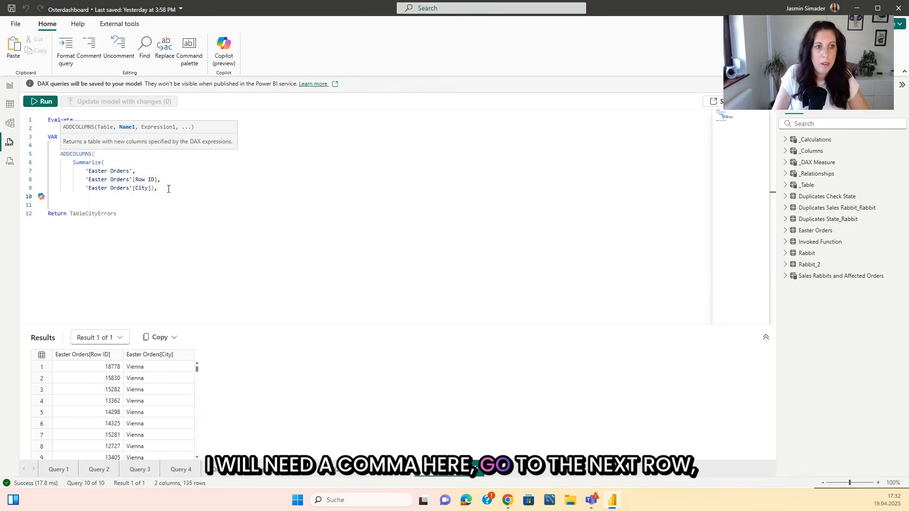
# Define the column "Length city" as LEN('Easter Orders'[City]), close the ADDCOLUMNS function and run the query.
pyautogui.write('"')
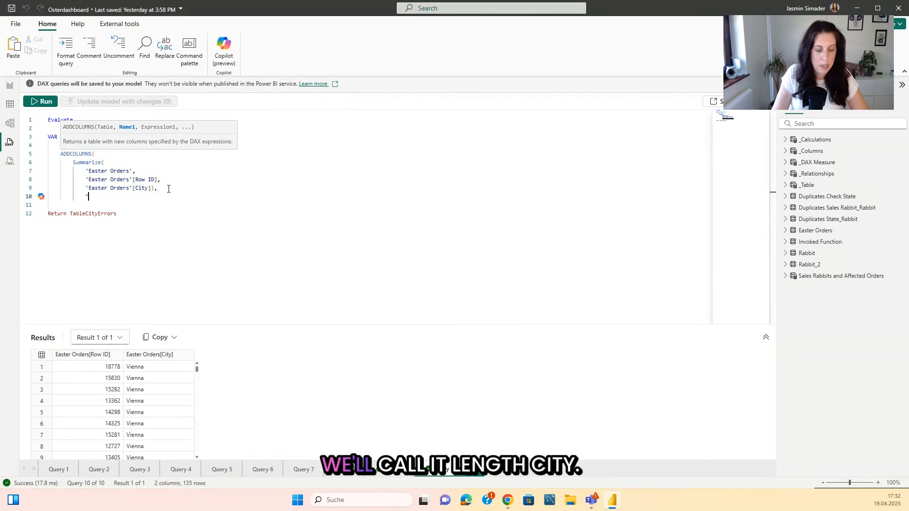
pyautogui.write('Leng')
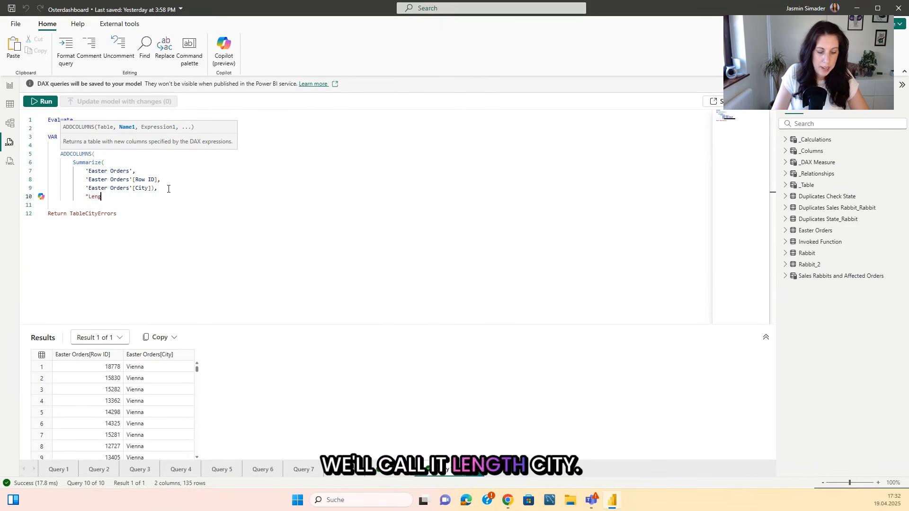
pyautogui.write('th city",LEN(')
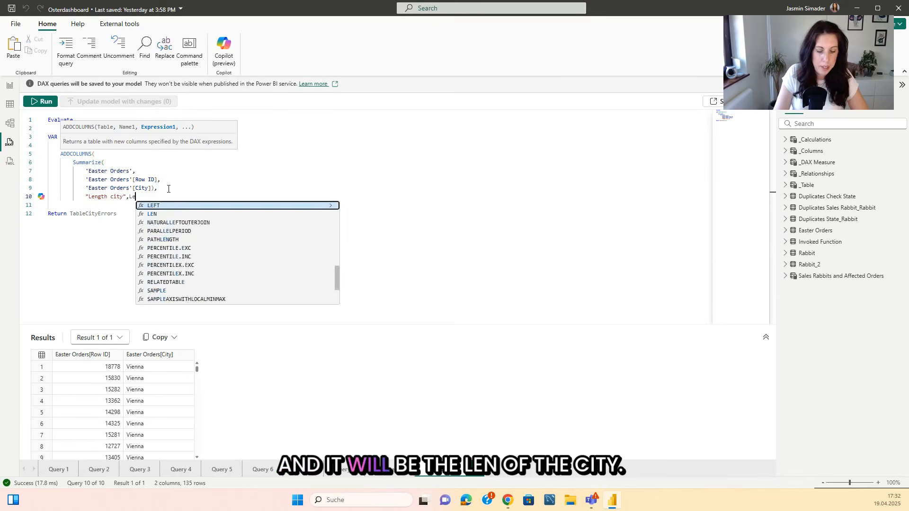
pyautogui.write("'Easter Orders'[City])")
pyautogui.press('Return')
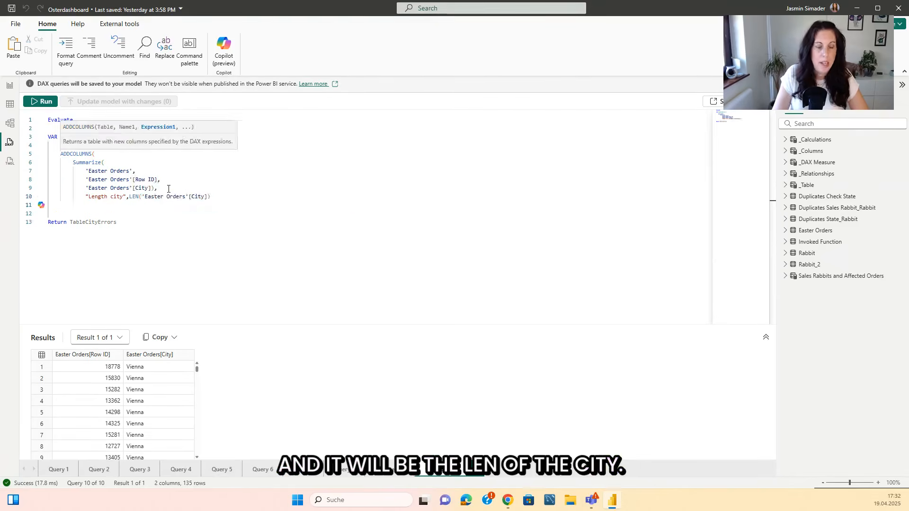
pyautogui.write(')')
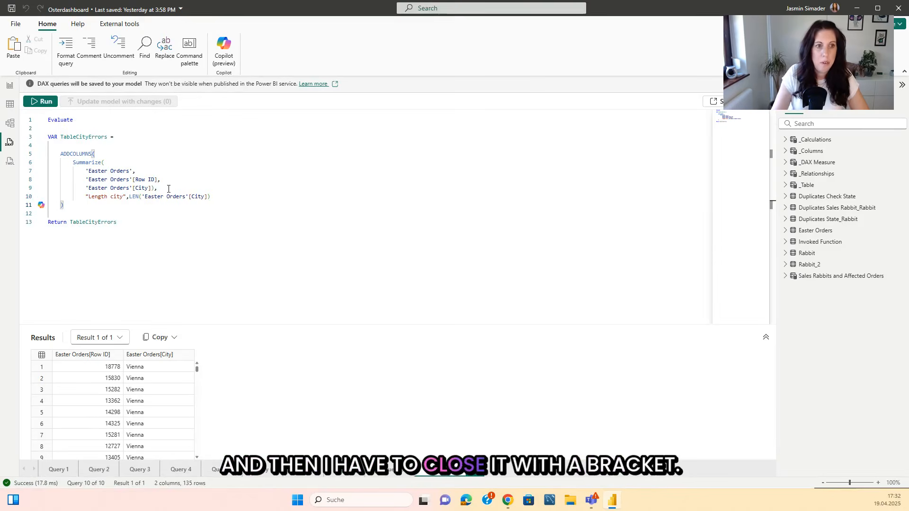
pyautogui.click(43, 101)
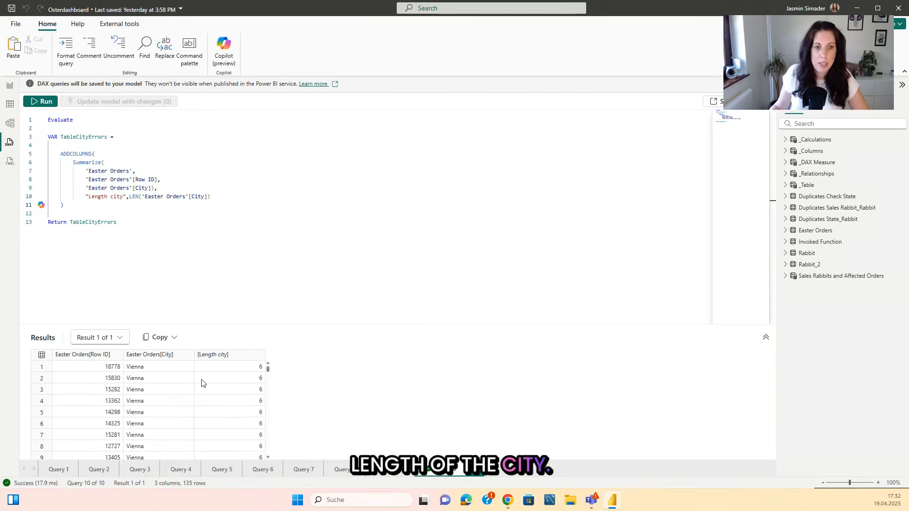
# End the "Length city" definition with a comma and duplicate it on a new line below.
pyautogui.click(220, 194)
pyautogui.write(',')
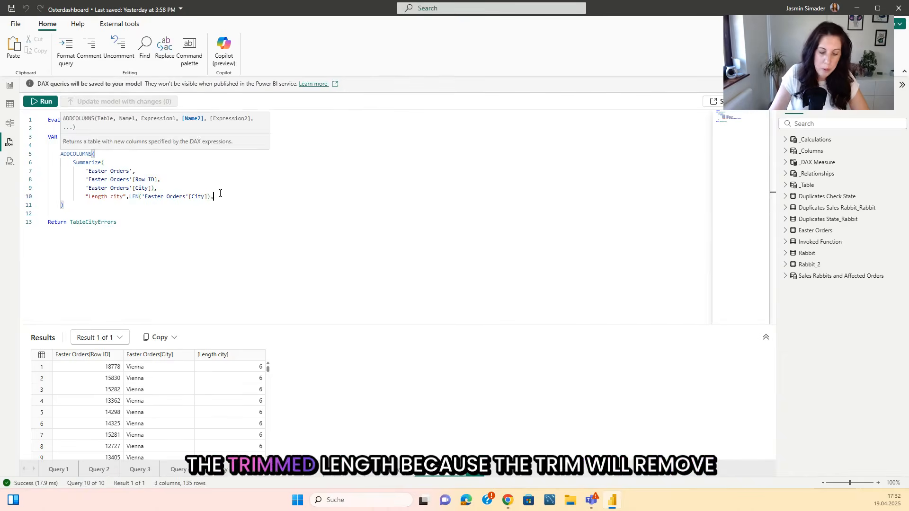
pyautogui.moveTo(220, 194); pyautogui.dragTo(86, 197)
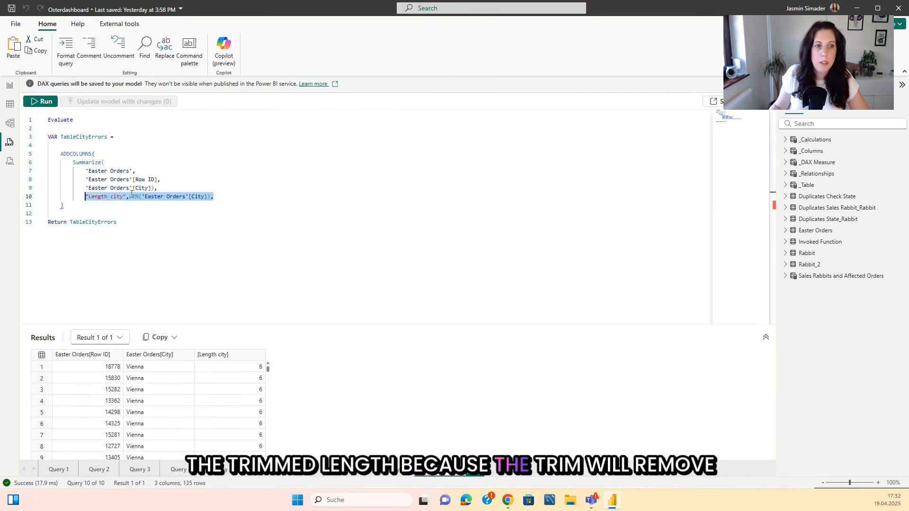
pyautogui.click(266, 194)
pyautogui.press('Return')
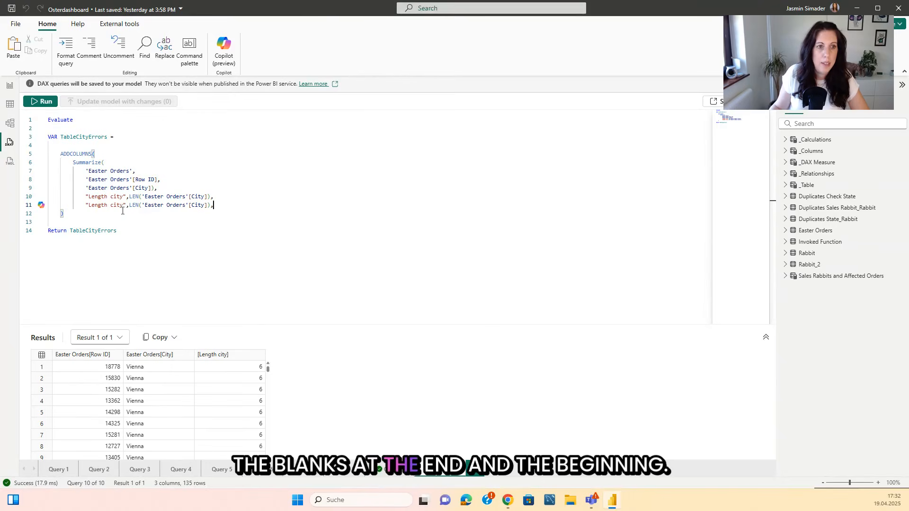
# Change the duplicate to "Length city trimmed" with LEN(Trim('Easter Orders'[City])), without a trailing comma, and run the query.
pyautogui.click(124, 204)
pyautogui.write('trimmed')
pyautogui.click(166, 205)
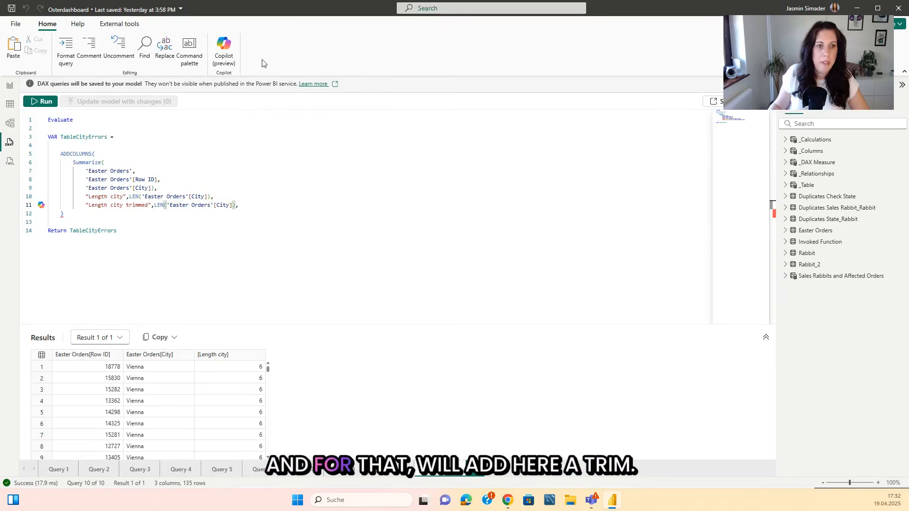
pyautogui.write('Trim(')
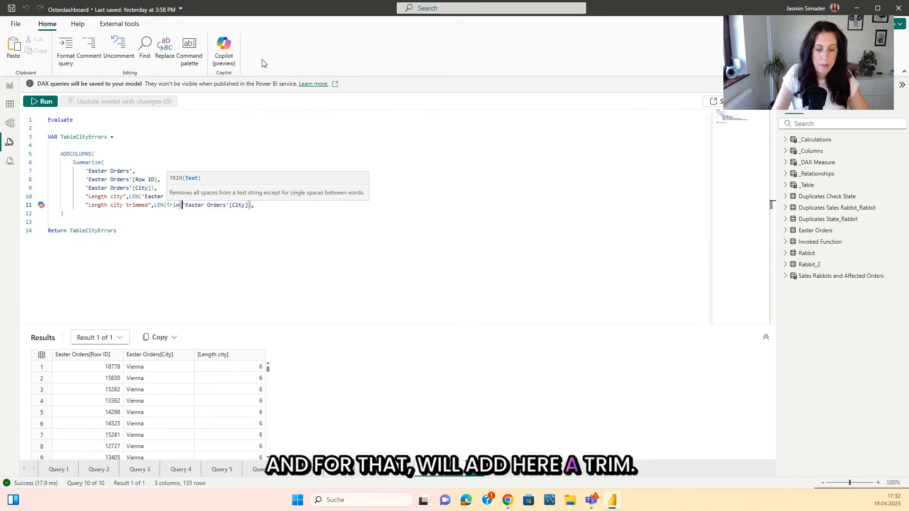
pyautogui.click(251, 205)
pyautogui.write(')')
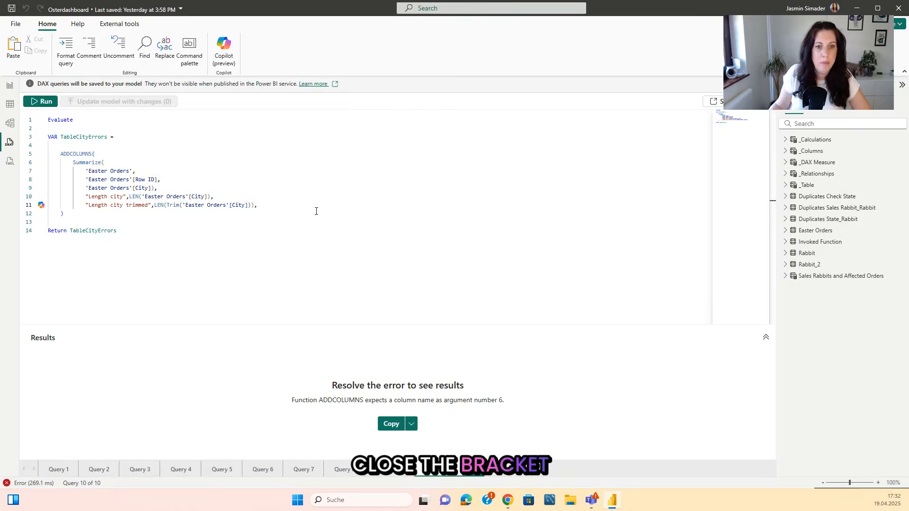
pyautogui.press('BackSpace')
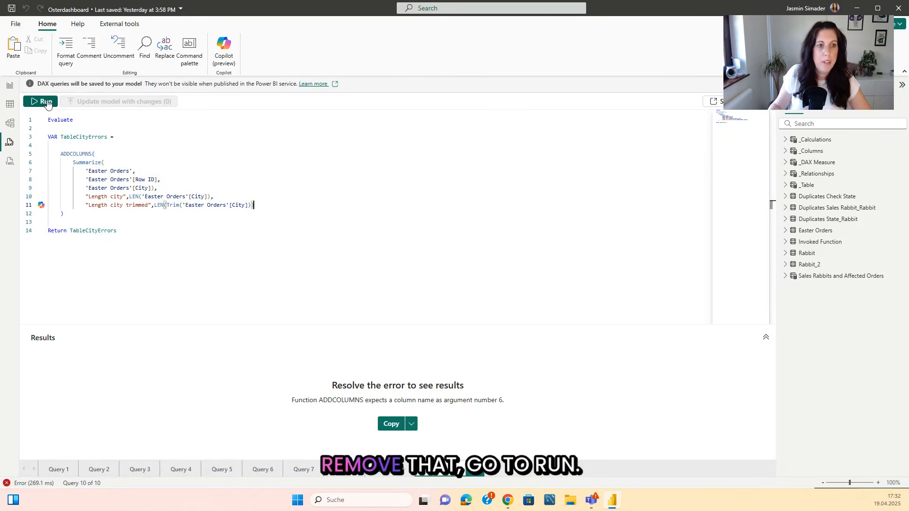
pyautogui.click(46, 101)
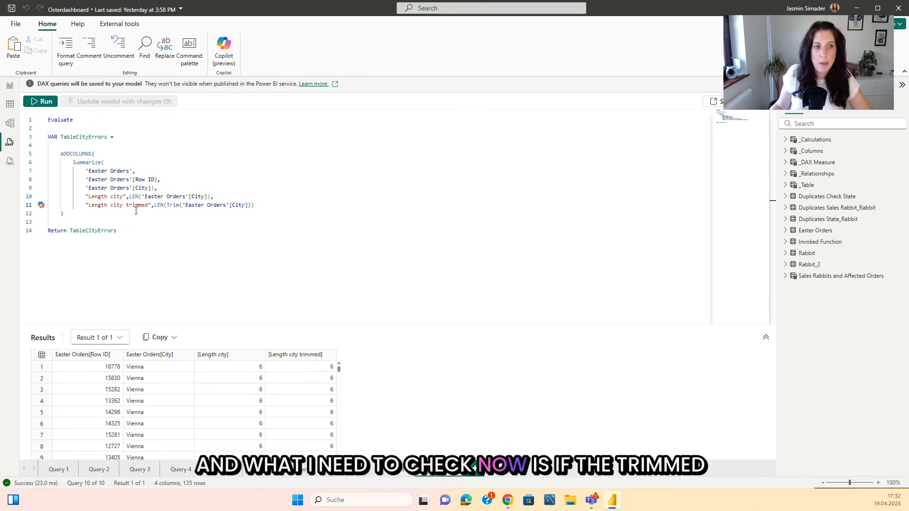
# Open an outer ADDCOLUMNS around the existing ADDCOLUMNS block and put a comma after the inner closing bracket.
pyautogui.click(102, 195)
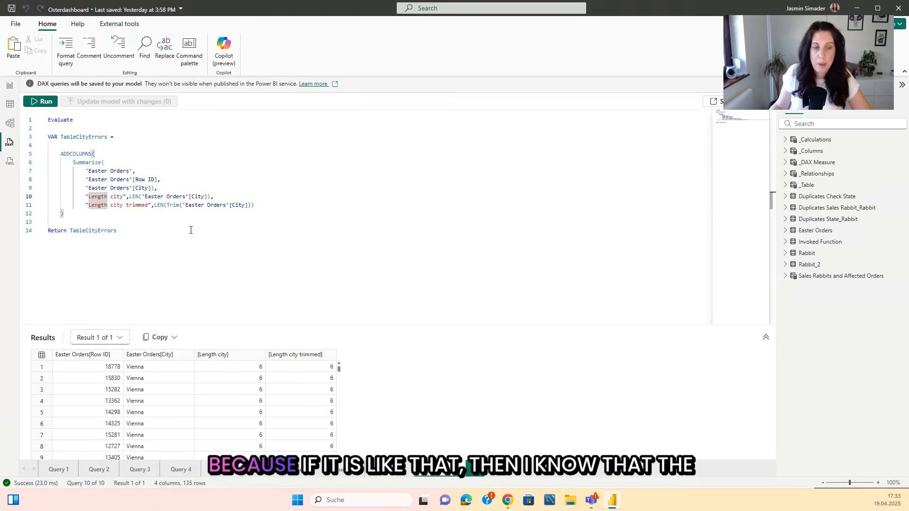
pyautogui.click(197, 218)
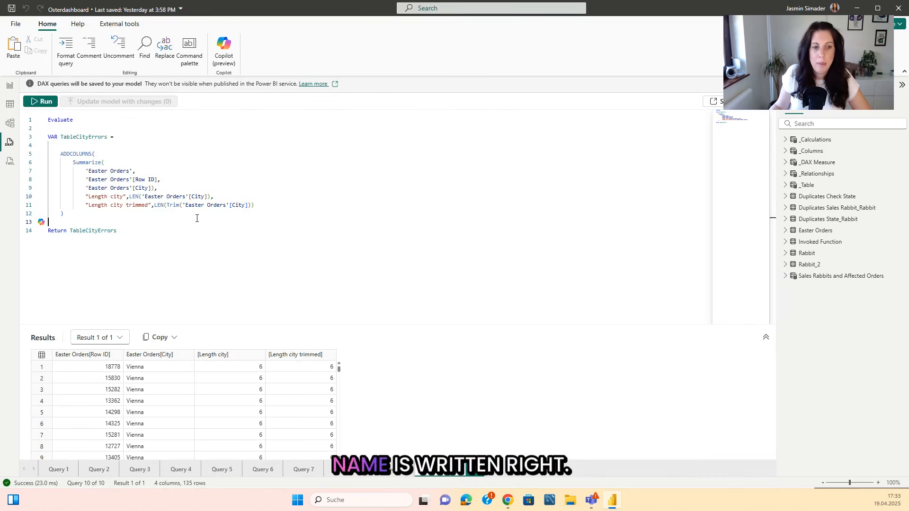
pyautogui.click(54, 147)
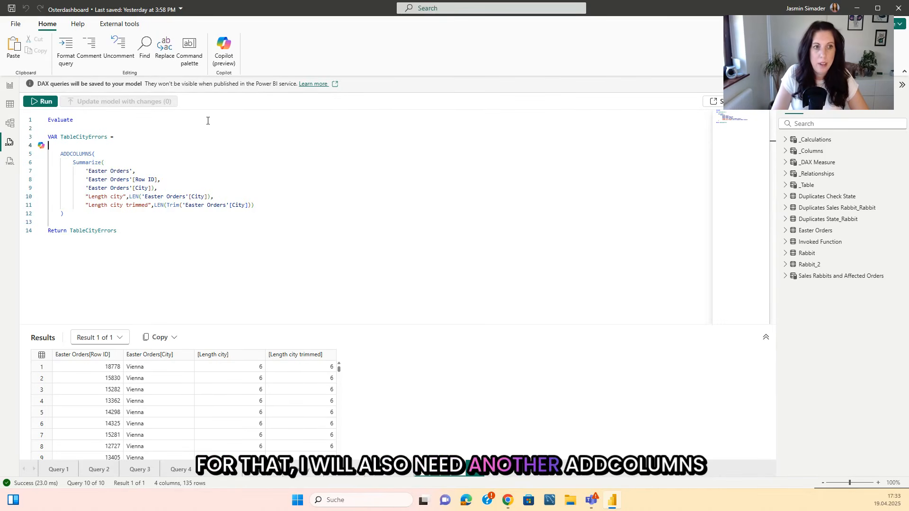
pyautogui.write('Addco')
pyautogui.press('Tab')
pyautogui.write('(')
pyautogui.click(64, 213)
pyautogui.write(',')
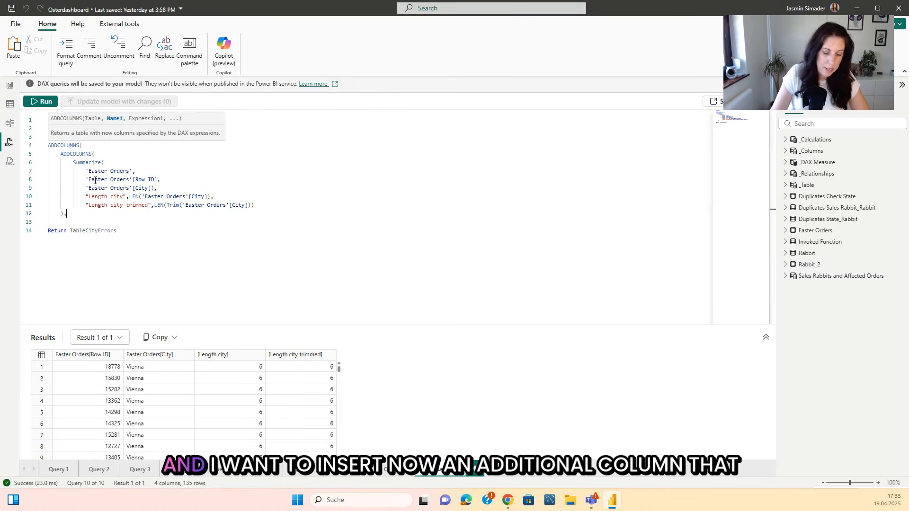
# Add a column "Error" to the outer ADDCOLUMNS with the comparison [Length city]=[Length city trimmed].
pyautogui.press('Return')
pyautogui.write('"')
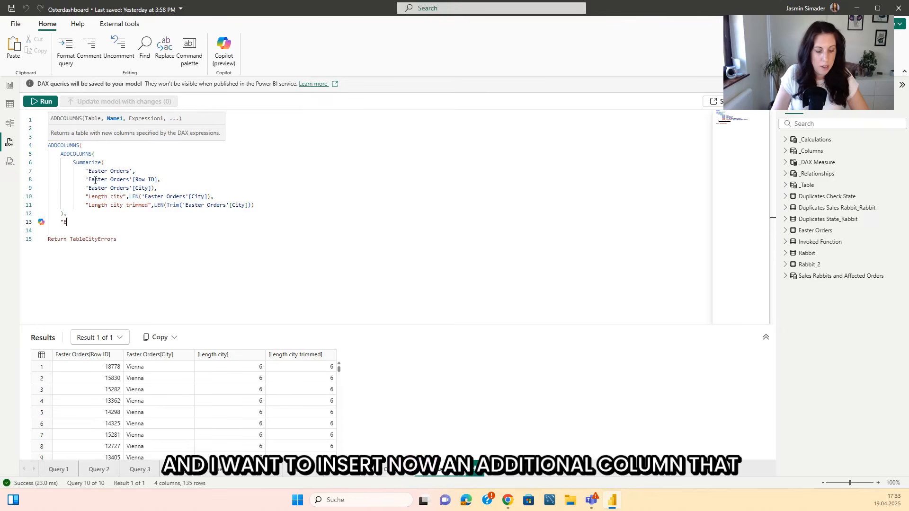
pyautogui.write('Error')
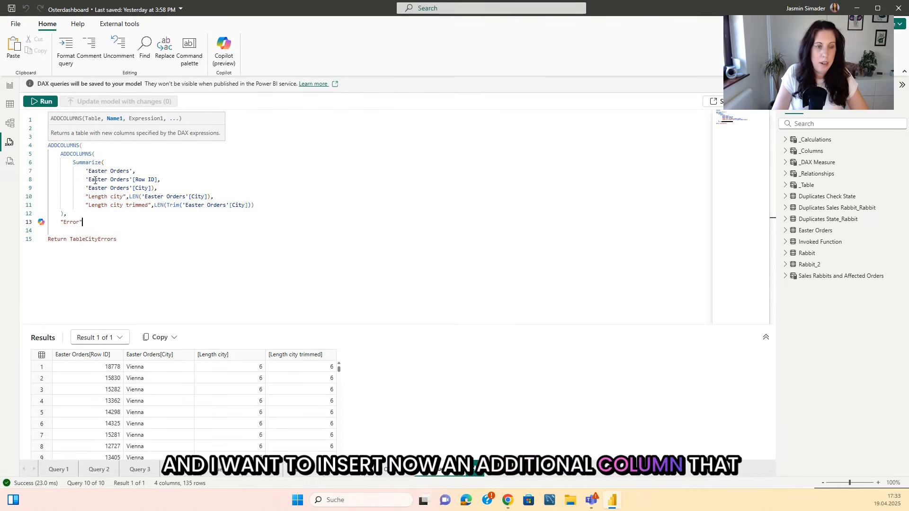
pyautogui.write('",')
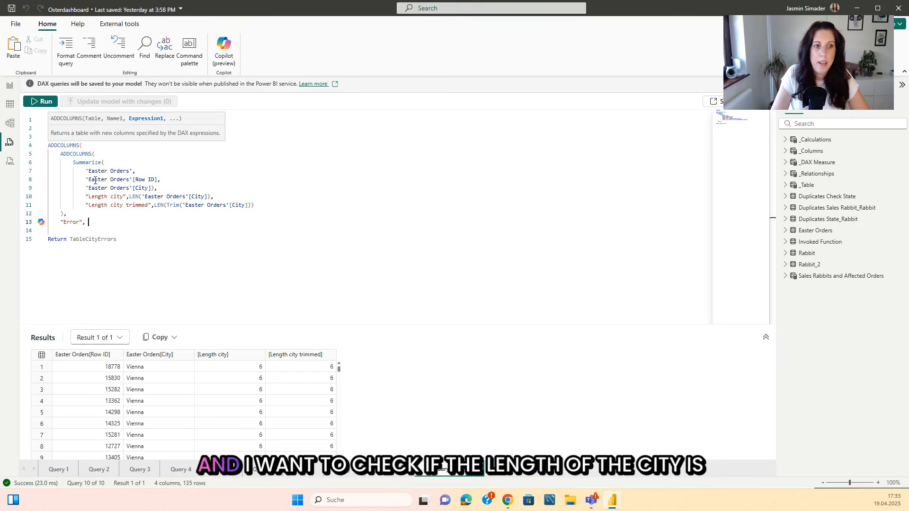
pyautogui.write(' [Len')
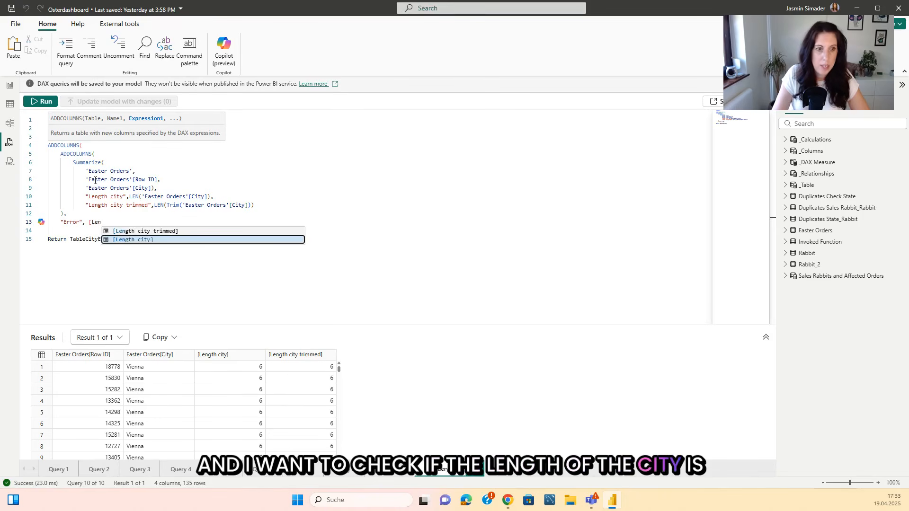
pyautogui.press('Tab')
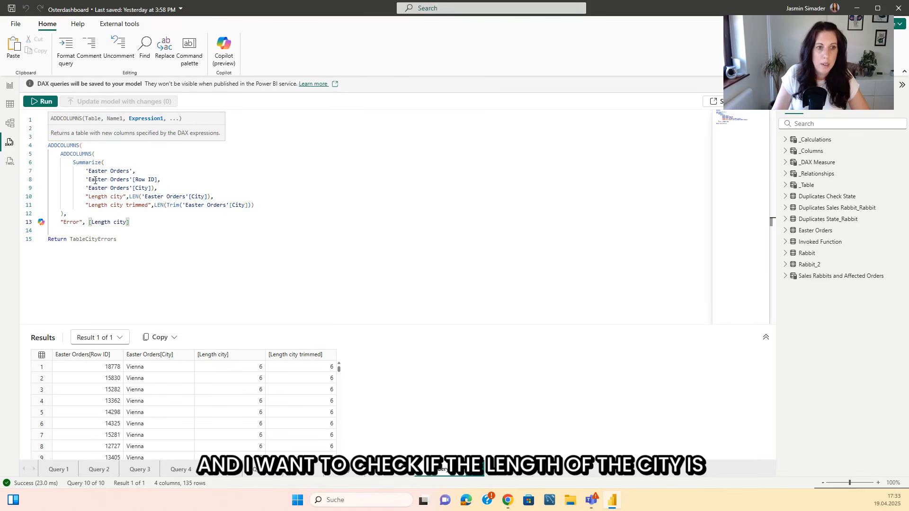
pyautogui.write('=[tri')
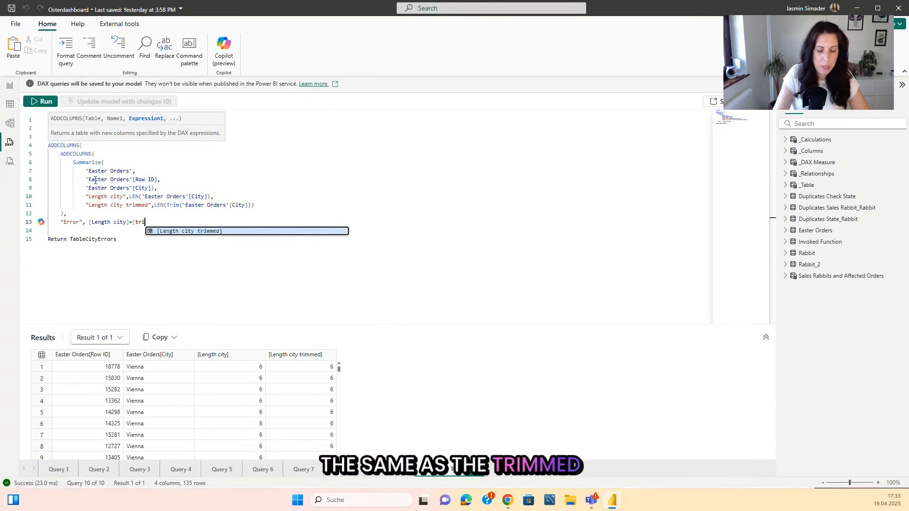
pyautogui.press('Tab')
# Wrap the "Error" comparison in an IF function that returns "No" when the lengths match and "Yes" otherwise.
pyautogui.click(89, 222)
pyautogui.write('IF(')
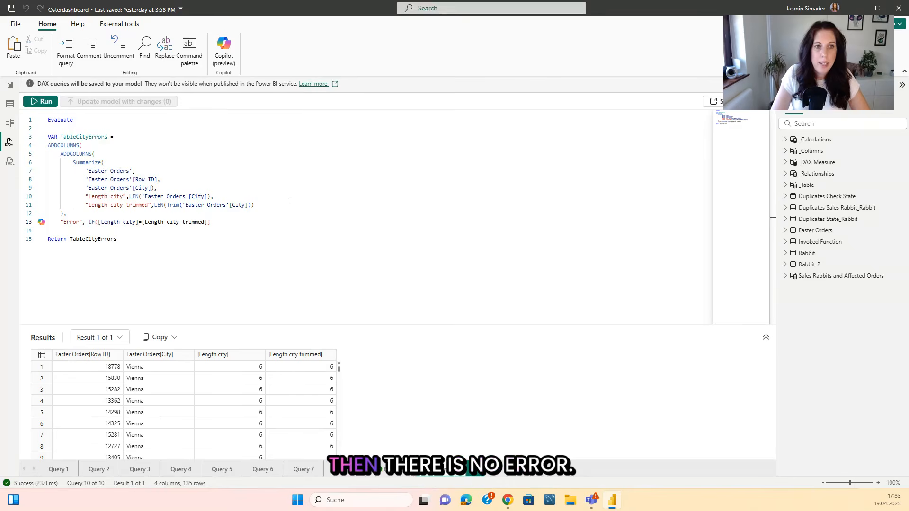
pyautogui.write(',"No",')
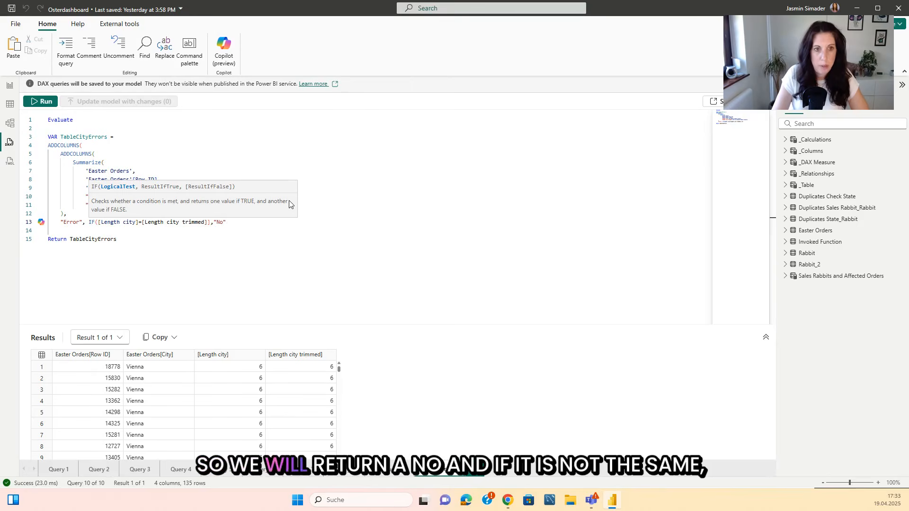
pyautogui.write('"Yes')
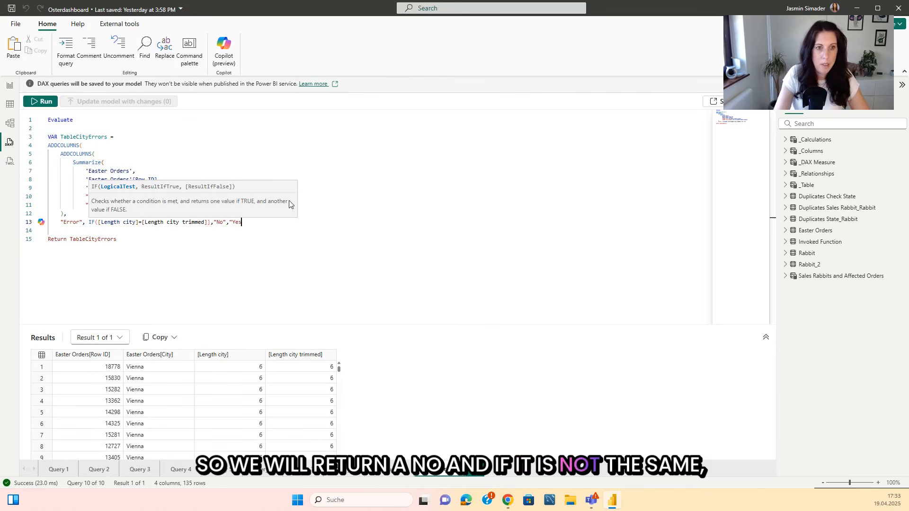
pyautogui.click(288, 239)
pyautogui.click(269, 215)
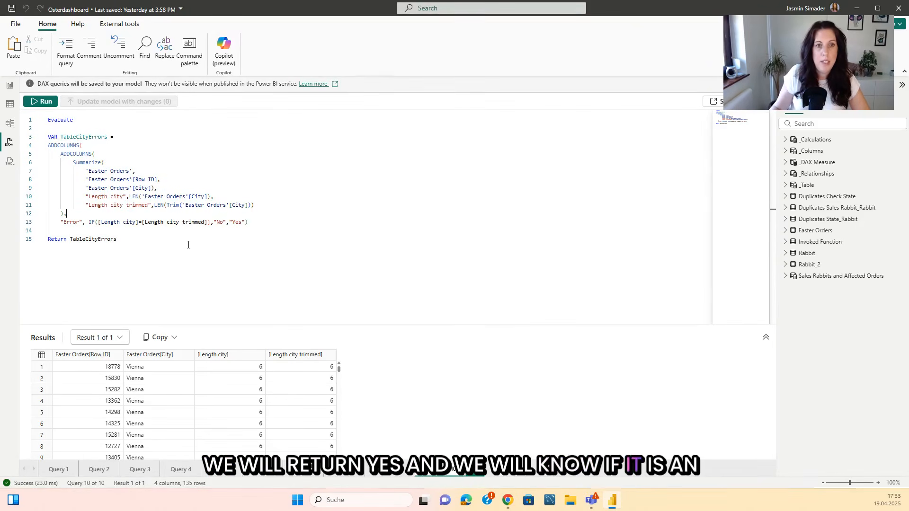
# Close the outer ADDCOLUMNS on a new line, remove the surplus square bracket after [Length city trimmed] and run the query.
pyautogui.press('Return')
pyautogui.write(')')
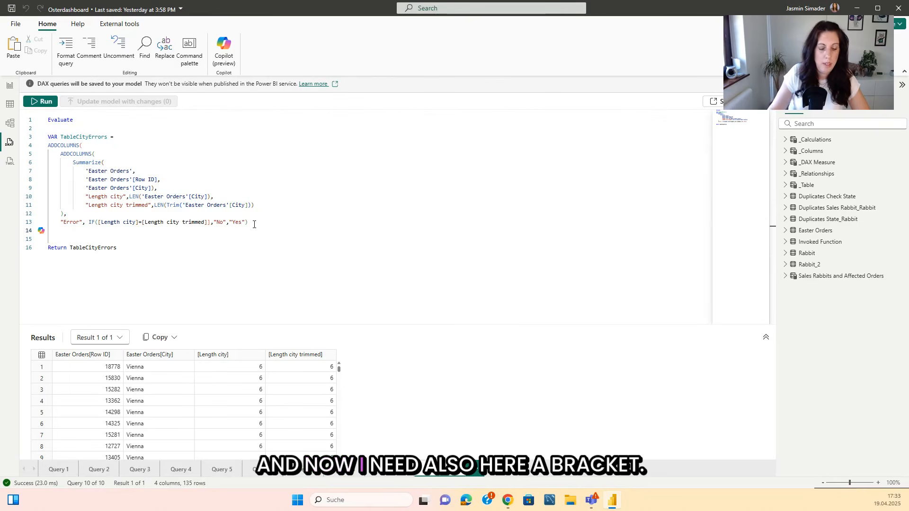
pyautogui.click(43, 101)
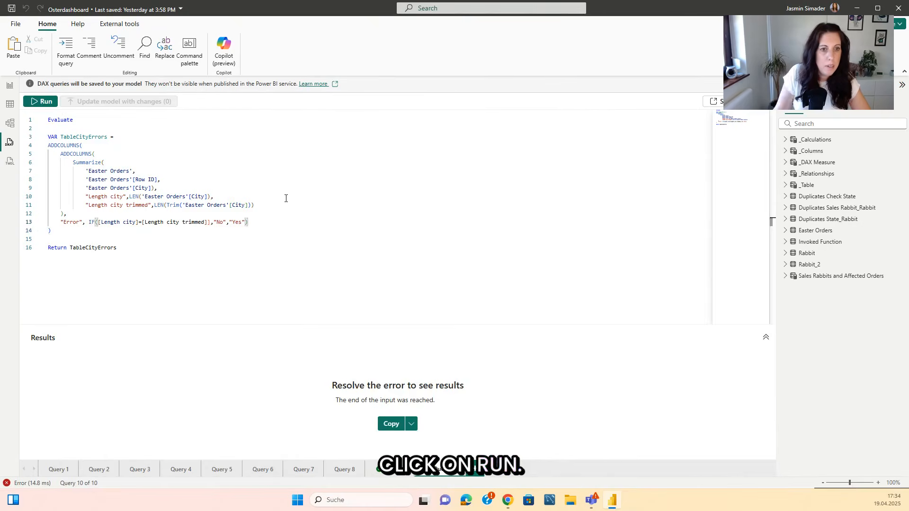
pyautogui.click(210, 222)
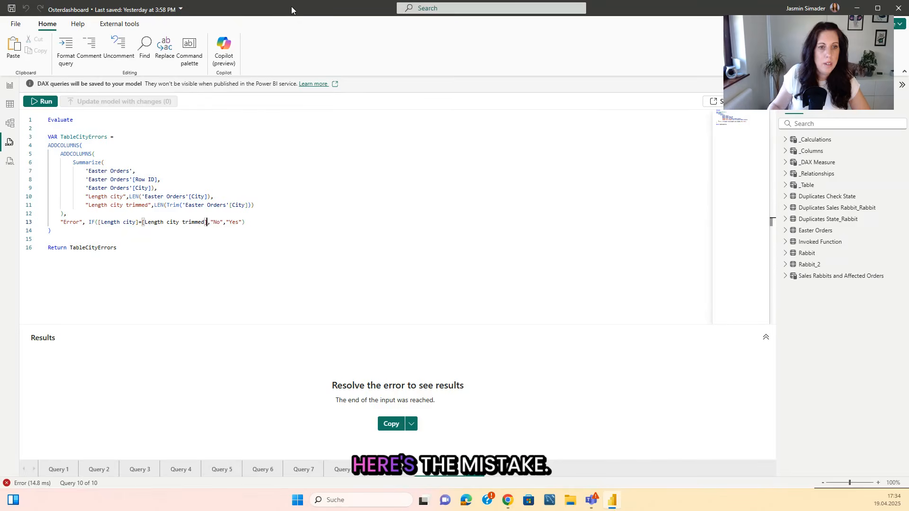
pyautogui.click(43, 102)
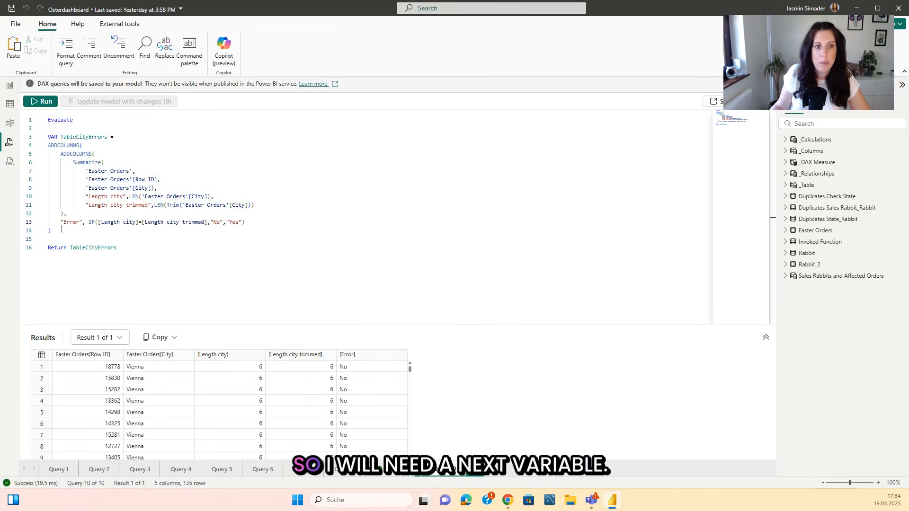
# Start a variable FilteredTable above the Return line as a Filter function over TableCityErrors.
pyautogui.press('Return')
pyautogui.press('Return')
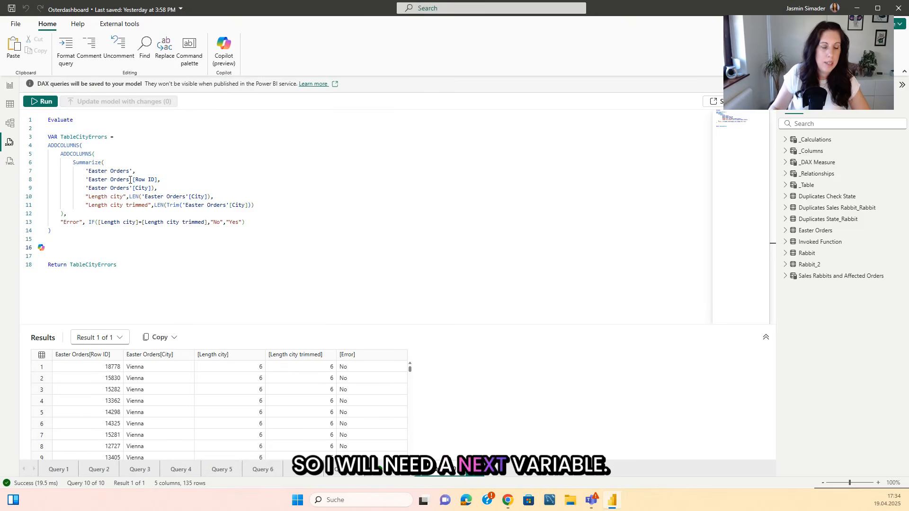
pyautogui.write('Var Filte')
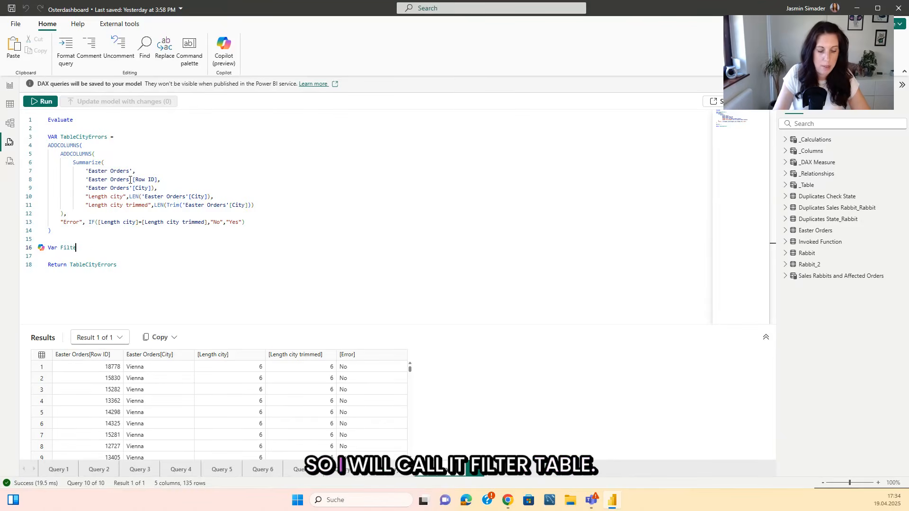
pyautogui.write('redTable')
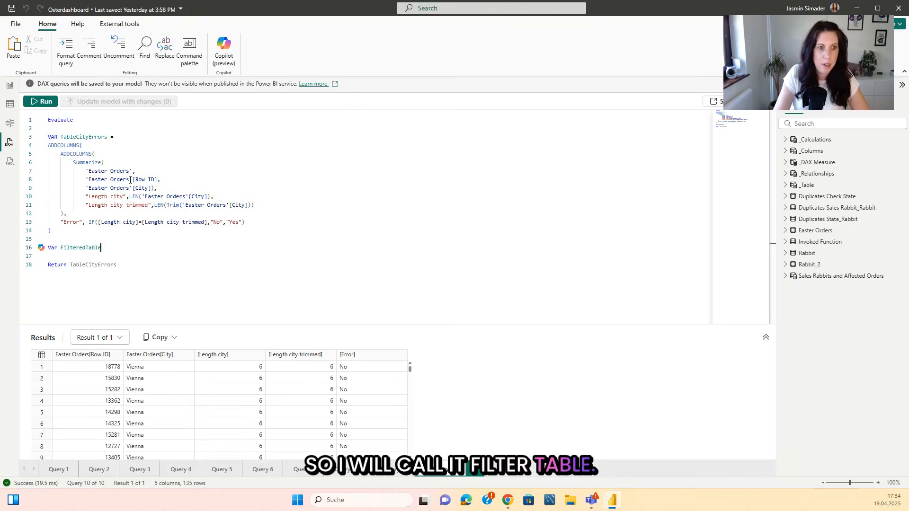
pyautogui.write(' = Filter(')
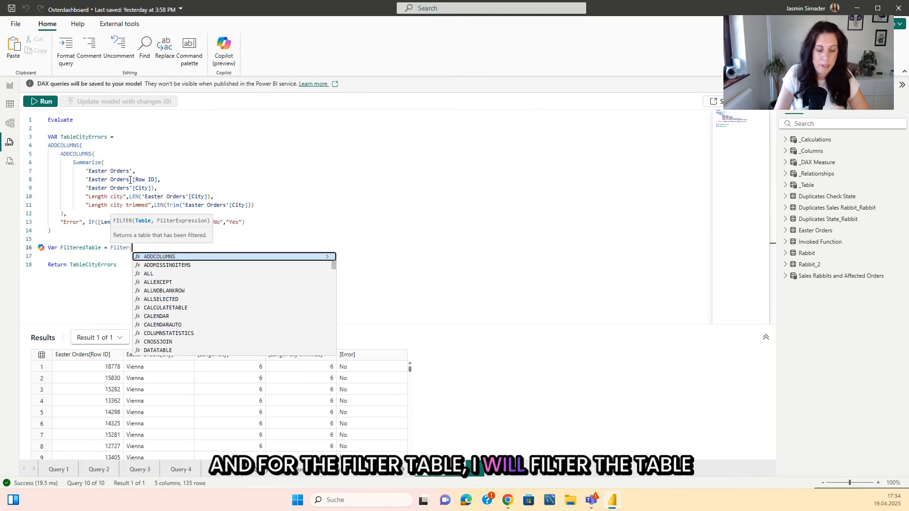
pyautogui.write('Table')
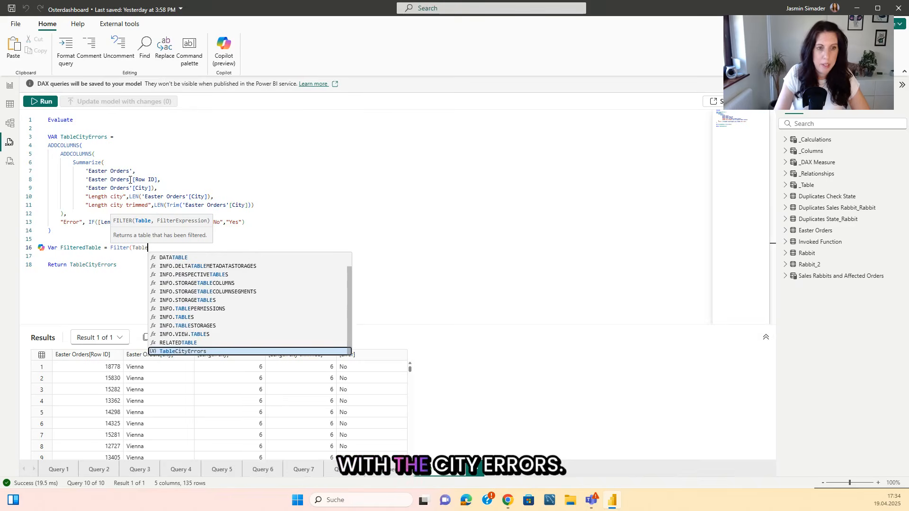
pyautogui.write('CityErrors,')
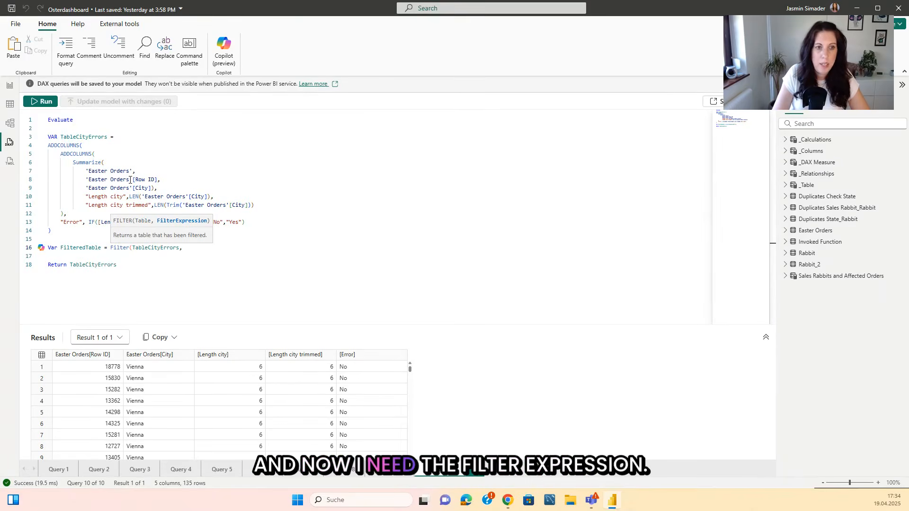
# Complete the FilteredTable filter with the condition [Error]="Yes", close the function and run the query.
pyautogui.write('Er')
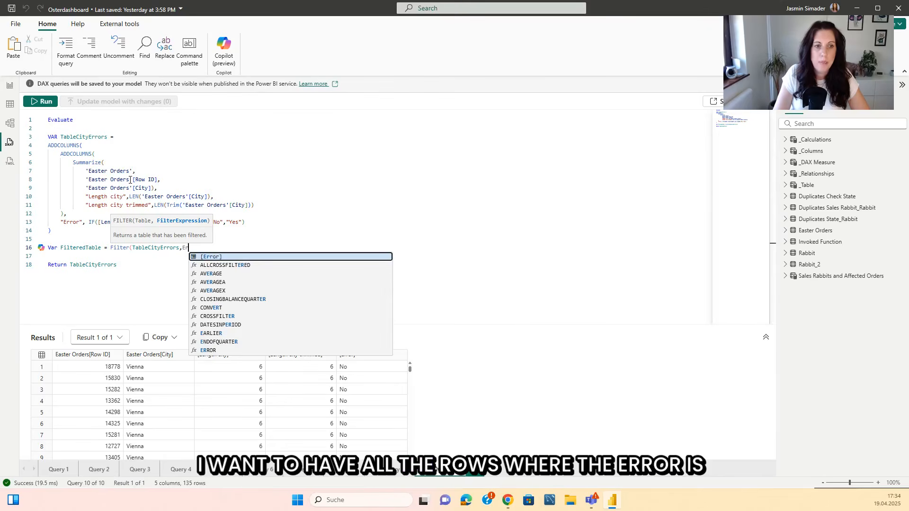
pyautogui.press('Tab')
pyautogui.write('="Y')
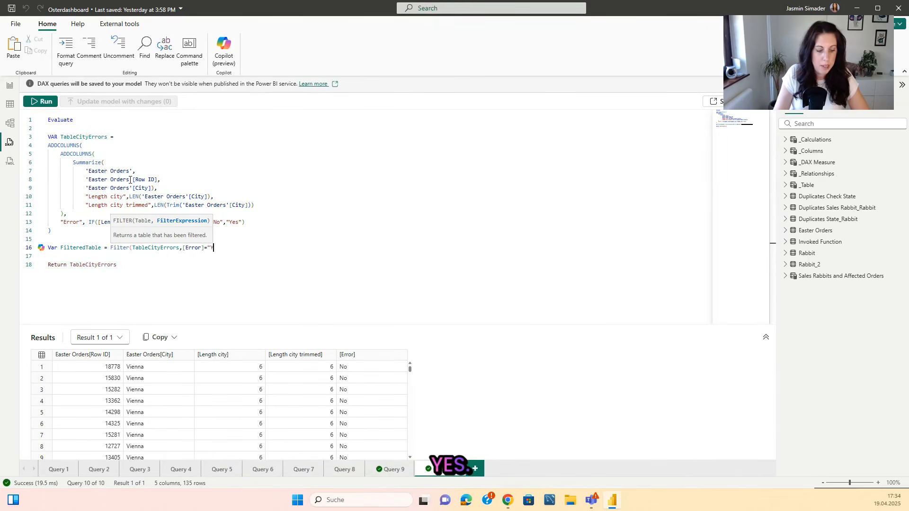
pyautogui.write('es")')
pyautogui.press('F5')
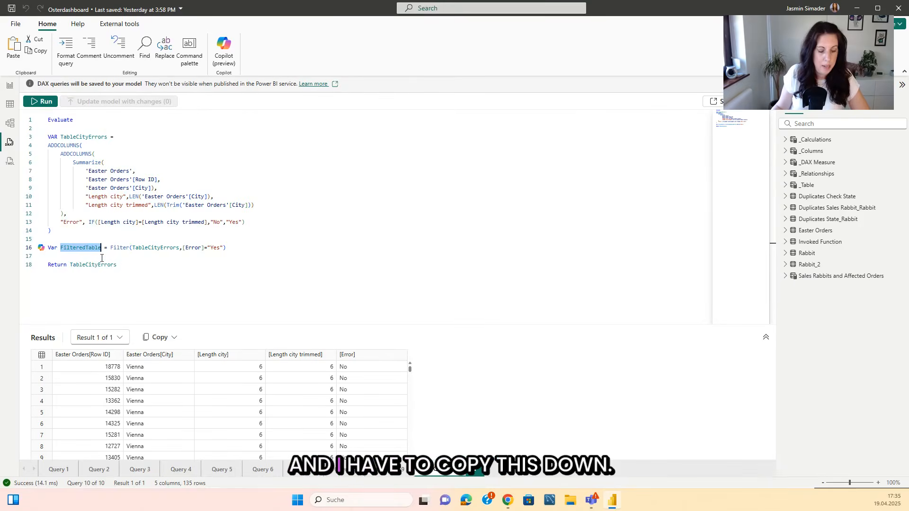
# Make the query return FilteredTable instead of TableCityErrors and run it.
pyautogui.doubleClick(101, 264)
pyautogui.write('FilteredTable')
pyautogui.press('F5')
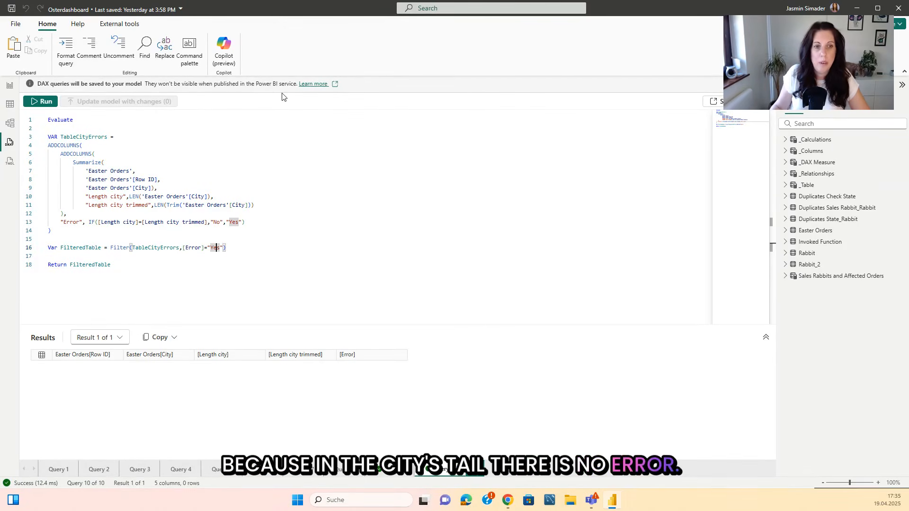
# Set the filter condition to [Error]="No", run the query and look through the result rows.
pyautogui.write('No')
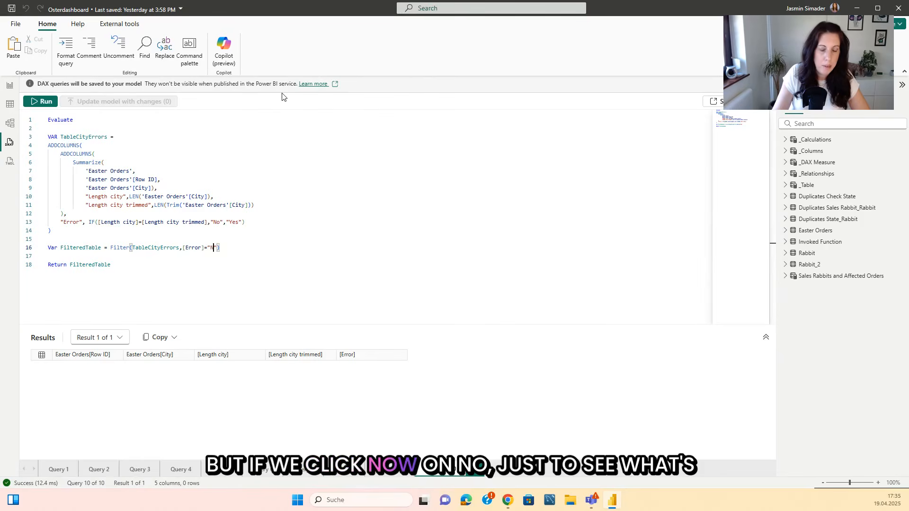
pyautogui.click(41, 101)
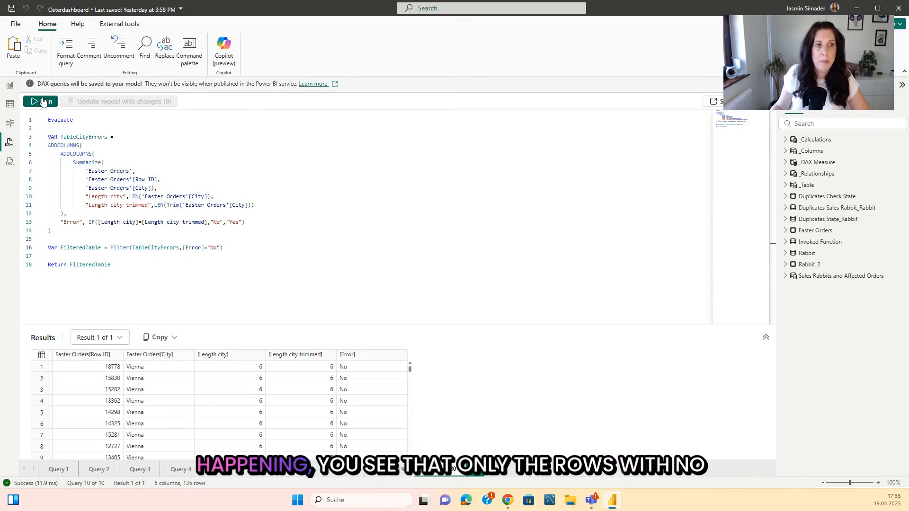
pyautogui.scroll(-20, 353, 404)
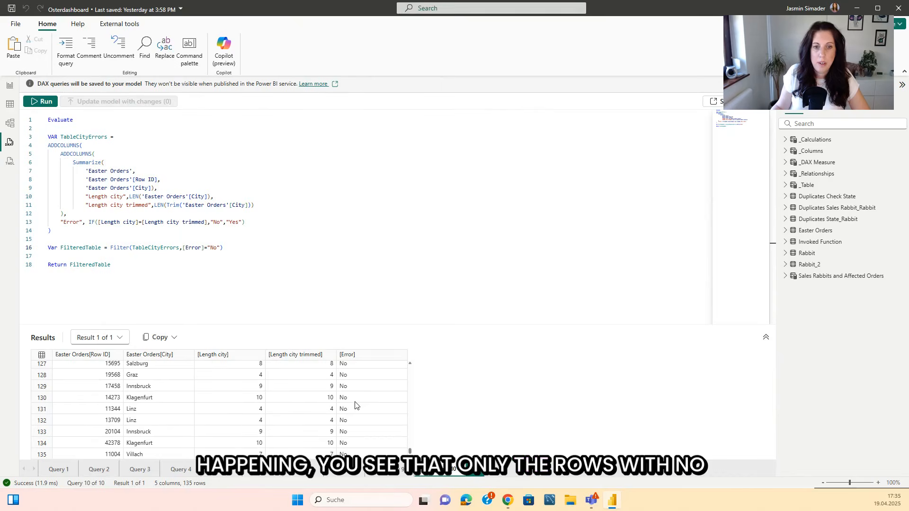
pyautogui.scroll(20, 356, 405)
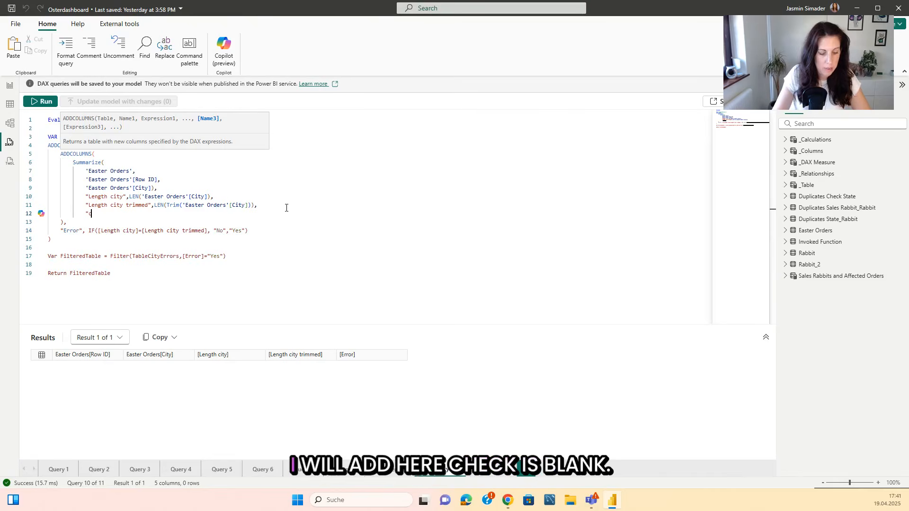
# Define the inner column "check is blank" as ISBLANK('Easter Orders'[City]) and run the query.
pyautogui.write('is blan')
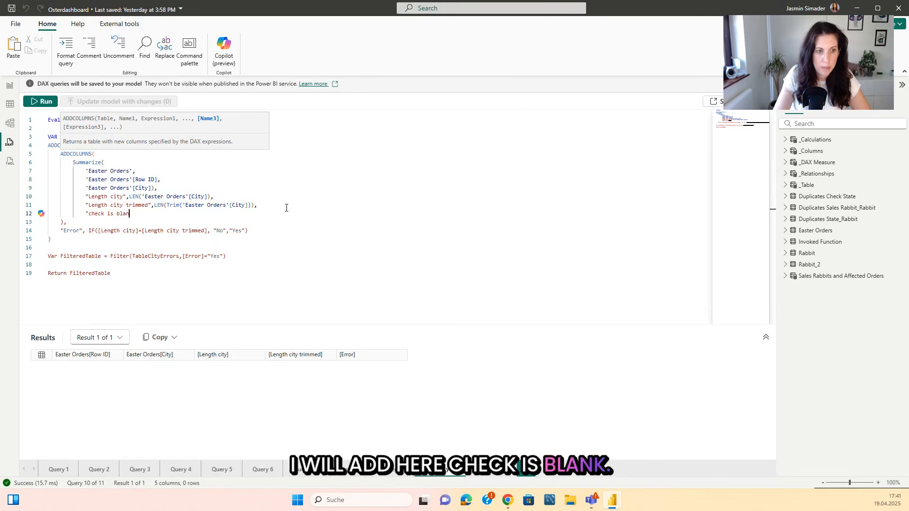
pyautogui.write('k",')
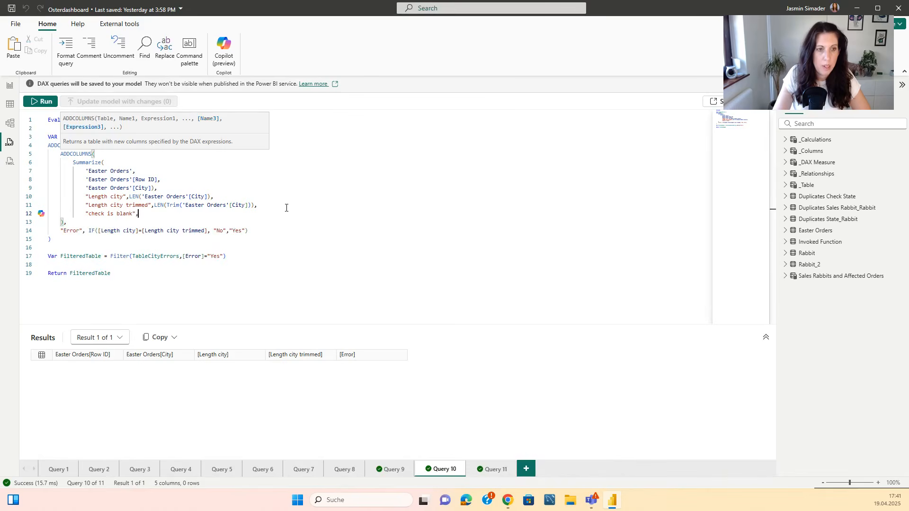
pyautogui.write('Isb')
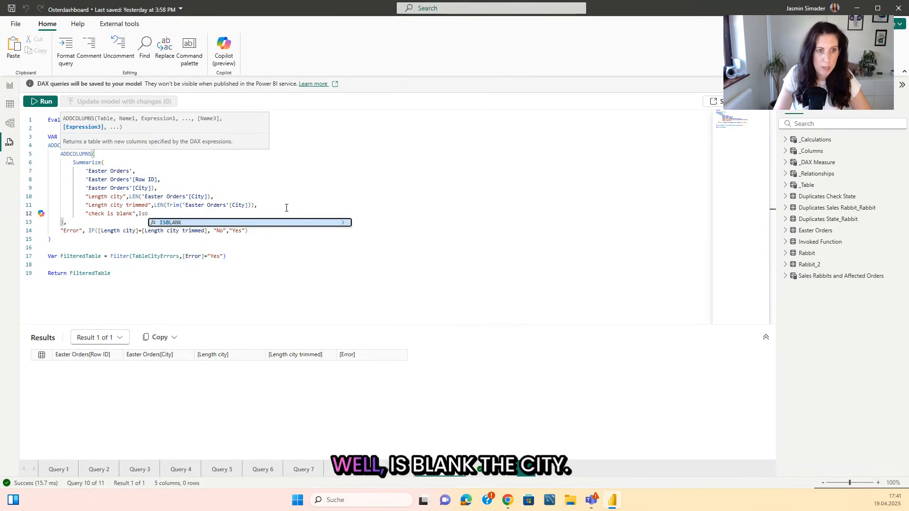
pyautogui.press('Tab')
pyautogui.write('(Cut')
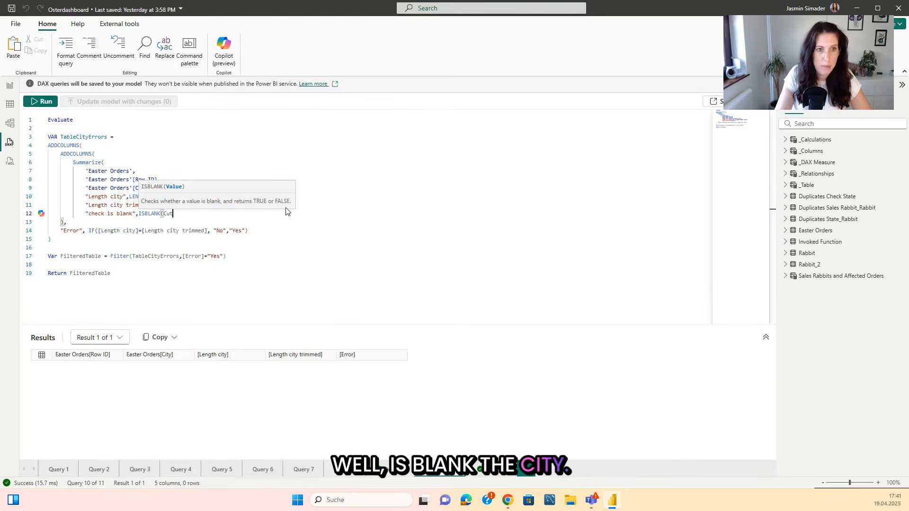
pyautogui.press('Tab')
pyautogui.write(')')
pyautogui.click(50, 102)
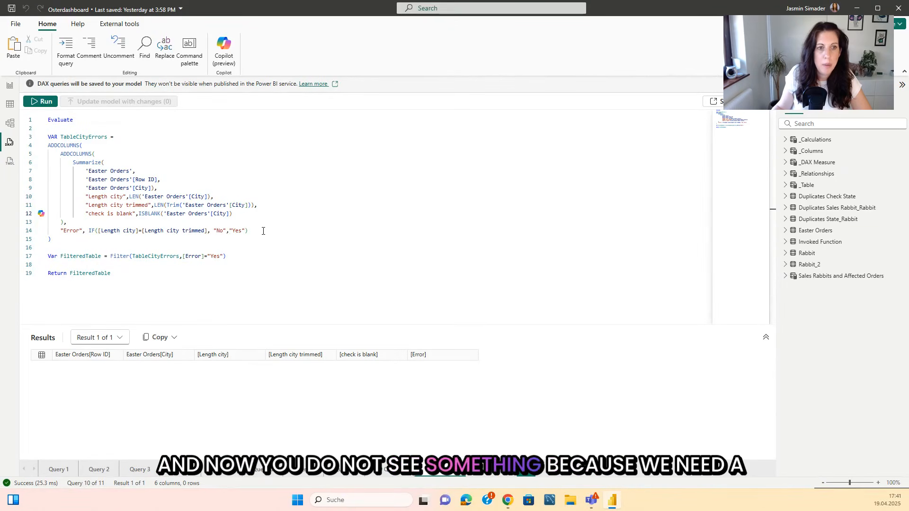
# Replace the IF function in the "Error" column with SWITCH(TRUE(), and put the length comparison on its own line.
pyautogui.click(98, 232)
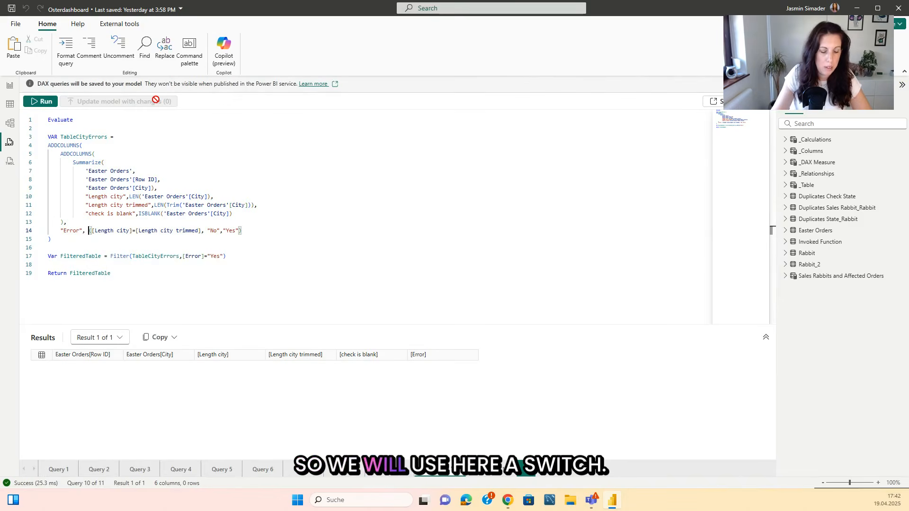
pyautogui.write('Switch(T')
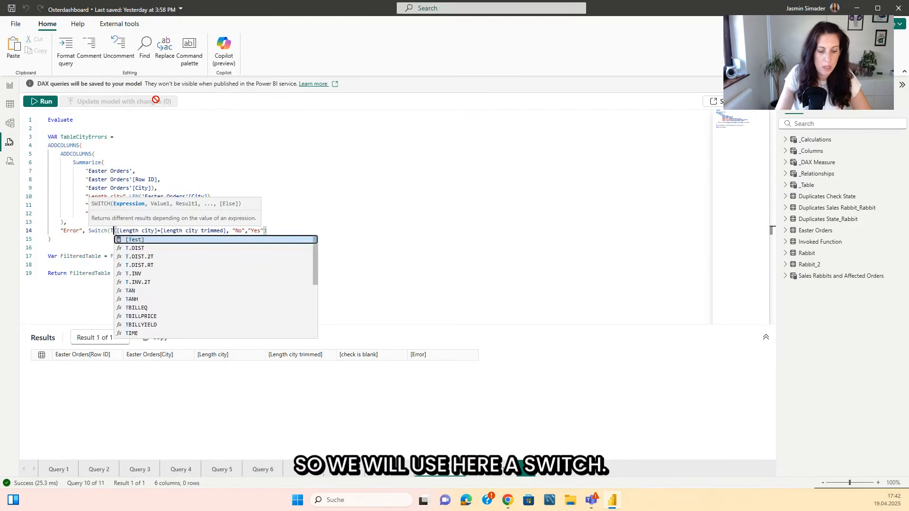
pyautogui.write('rue()')
pyautogui.press('Delete')
pyautogui.write(',')
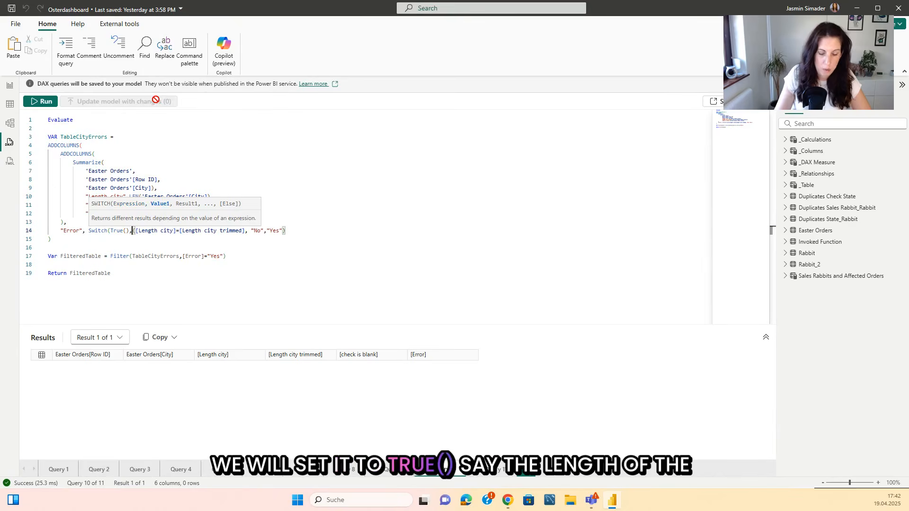
pyautogui.press('Return')
pyautogui.click(232, 243)
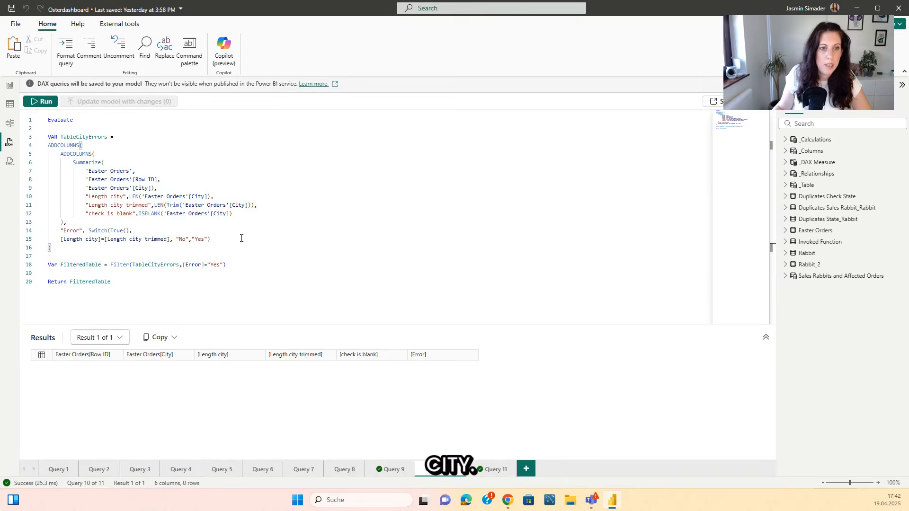
# Add the branch [check is blank]=True,"Yes" on its own line before the default value of the Switch.
pyautogui.click(243, 239)
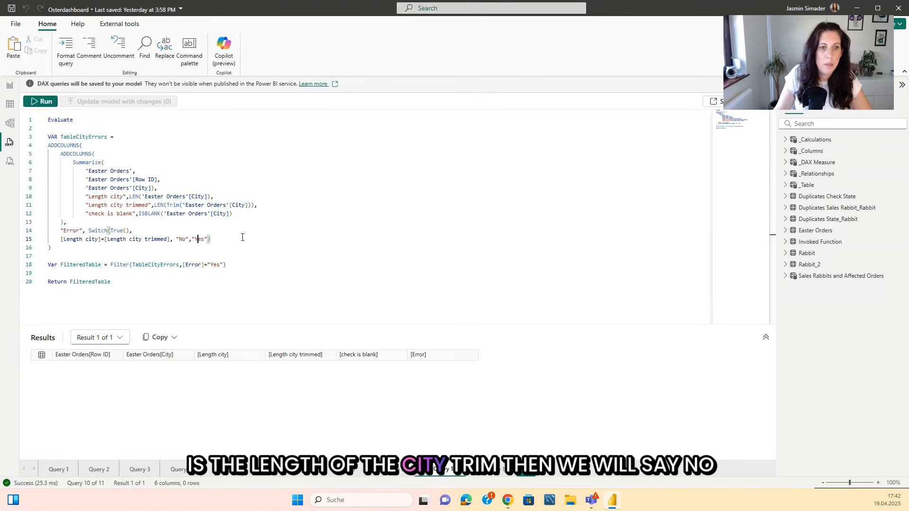
pyautogui.press('Left')
pyautogui.press('Left')
pyautogui.press('Left')
pyautogui.press('Left')
pyautogui.press('Left')
pyautogui.press('Return')
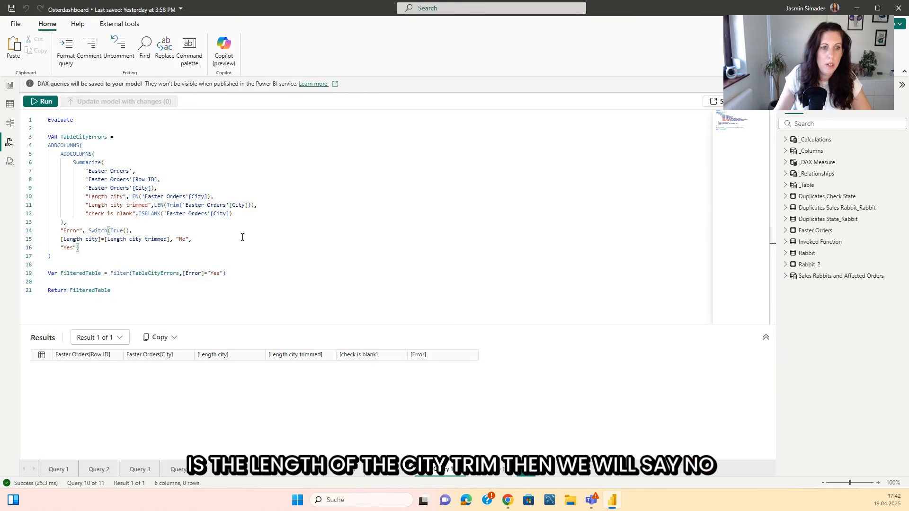
pyautogui.press('Return')
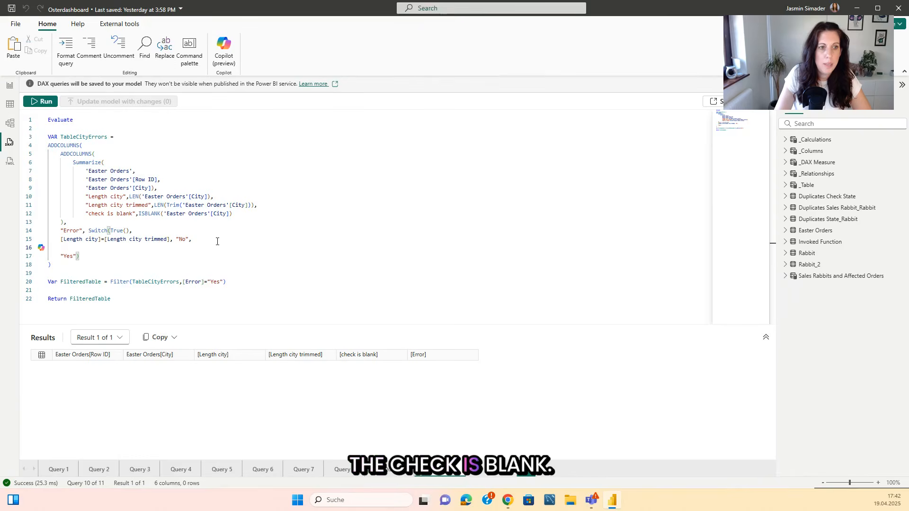
pyautogui.write('[check is blank]=True,Yes"')
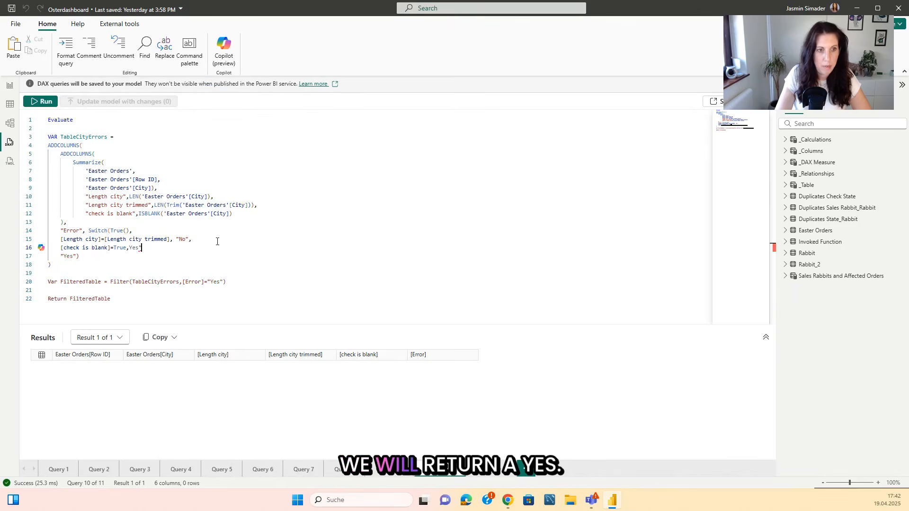
pyautogui.press('BackSpace')
pyautogui.press('BackSpace')
pyautogui.press('BackSpace')
pyautogui.press('BackSpace')
pyautogui.write('"Yes",')
# Change the Switch's first condition to [Length city]<>[Length city trimmed] and make it return "Yes".
pyautogui.click(105, 239)
pyautogui.press('BackSpace')
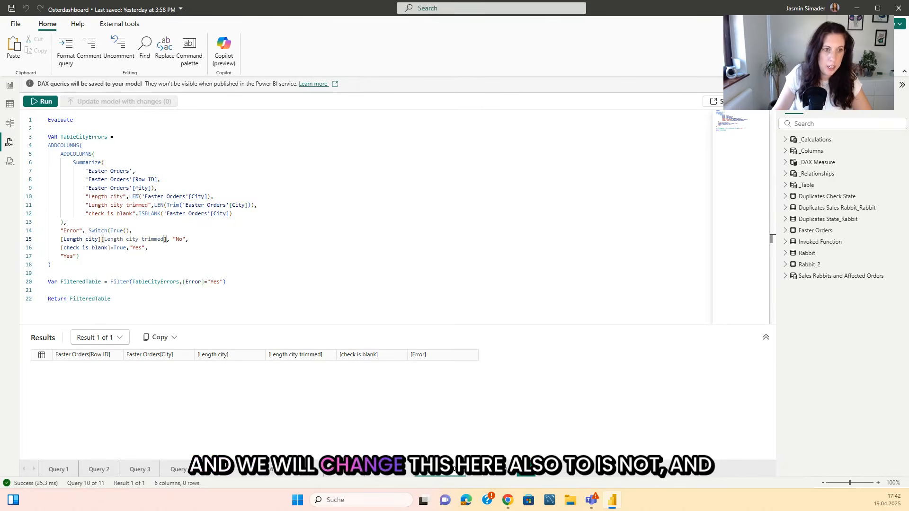
pyautogui.write('<>')
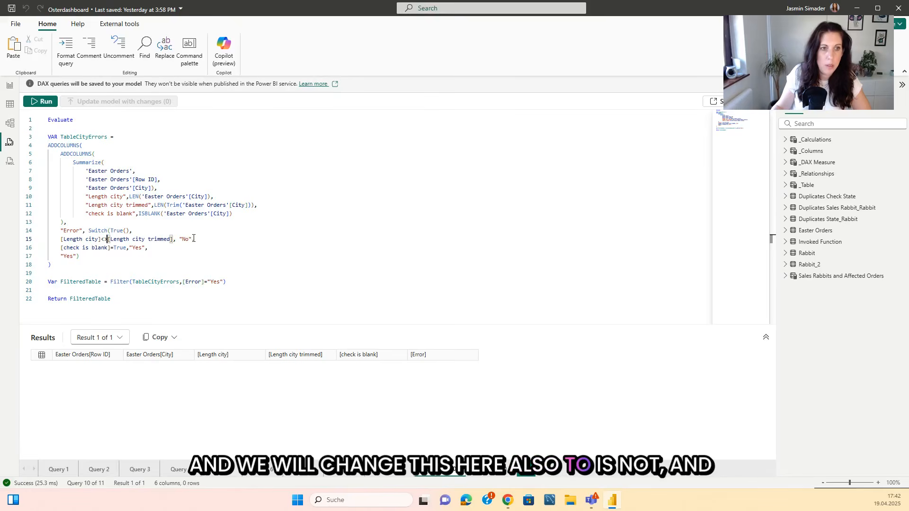
pyautogui.click(193, 239)
pyautogui.write(',')
pyautogui.press('BackSpace')
pyautogui.press('BackSpace')
pyautogui.write('Yes')
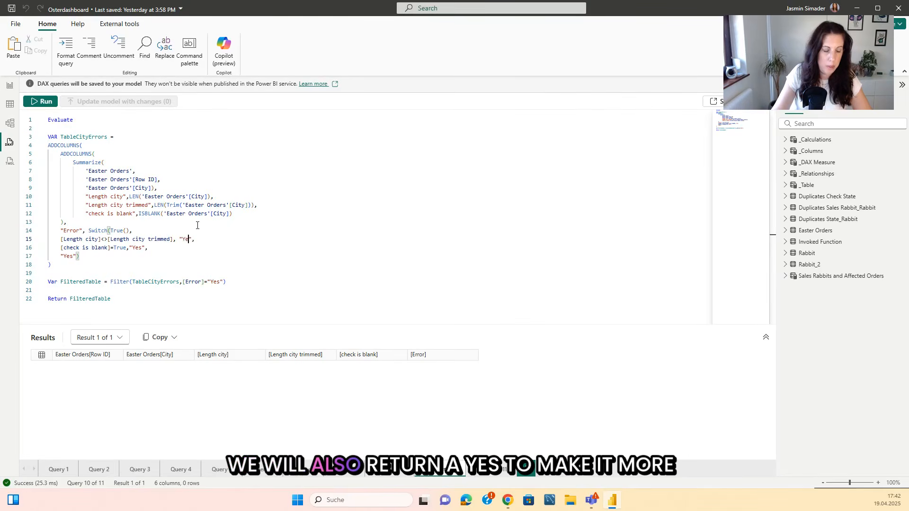
# Set the Switch's default result to "No" and run the query.
pyautogui.press('Down')
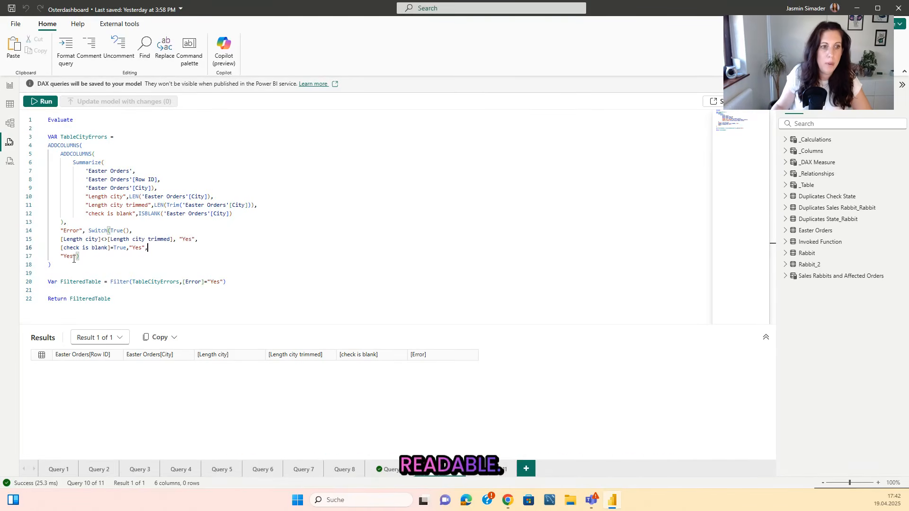
pyautogui.press('Down')
pyautogui.press('Left')
pyautogui.press('Left')
pyautogui.press('BackSpace')
pyautogui.write('No')
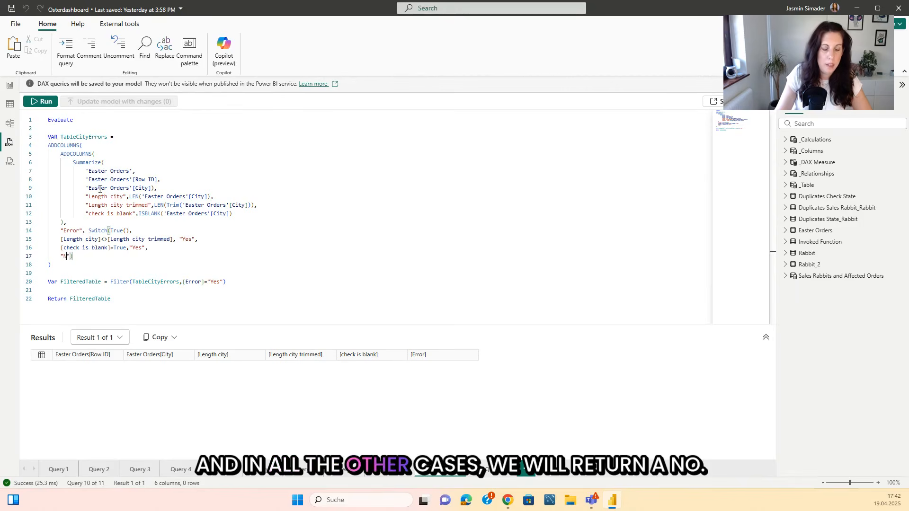
pyautogui.click(257, 236)
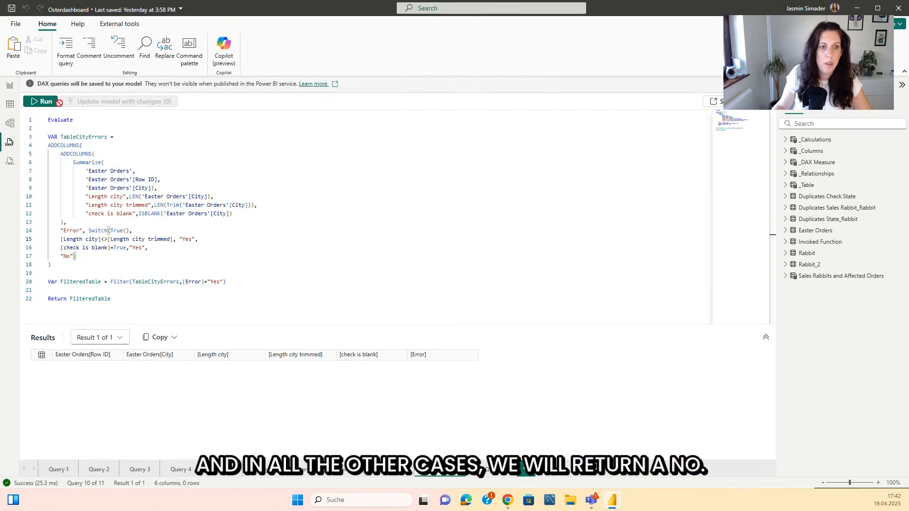
pyautogui.click(43, 101)
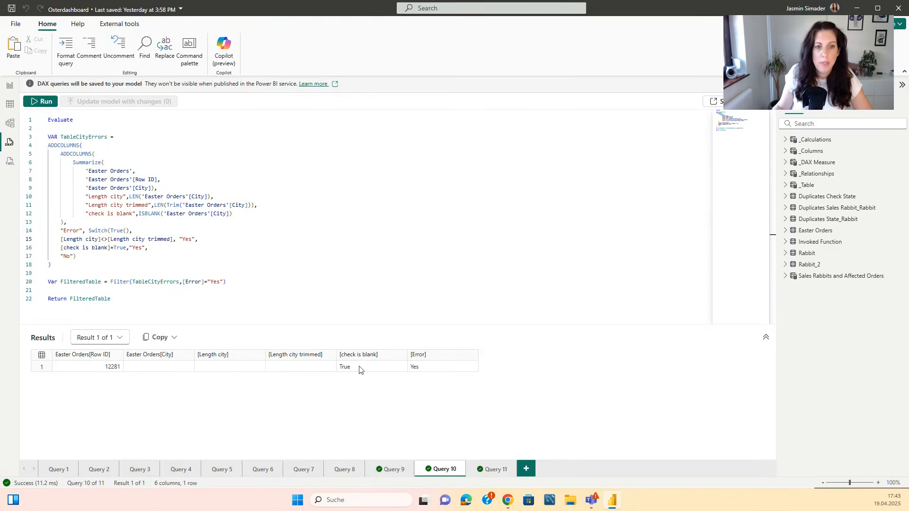
# Wrap the Filter expression of FilteredTable in COUNTROWS and run the query.
pyautogui.click(111, 282)
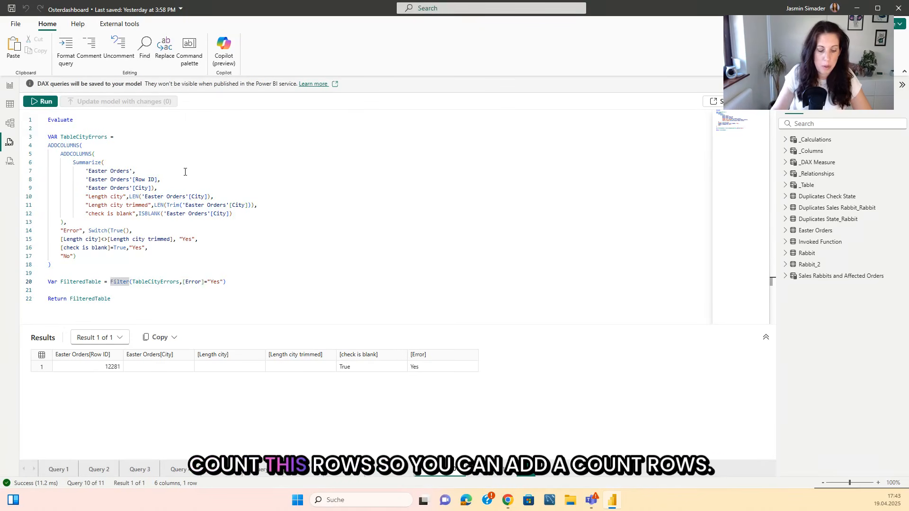
pyautogui.write('COUNTROWS(')
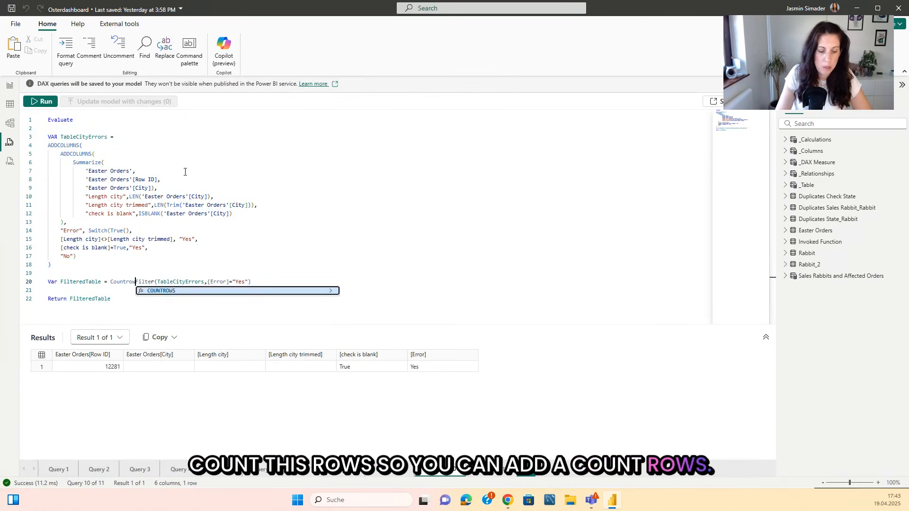
pyautogui.click(281, 283)
pyautogui.write(')')
pyautogui.click(48, 103)
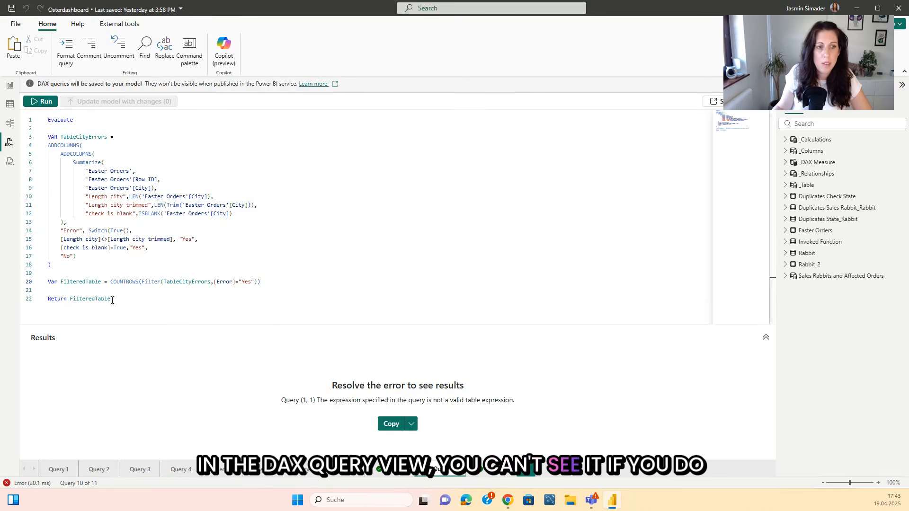
# Enclose the COUNTROWS expression of FilteredTable in a Row function with the column name "Result" and run the query.
pyautogui.click(111, 283)
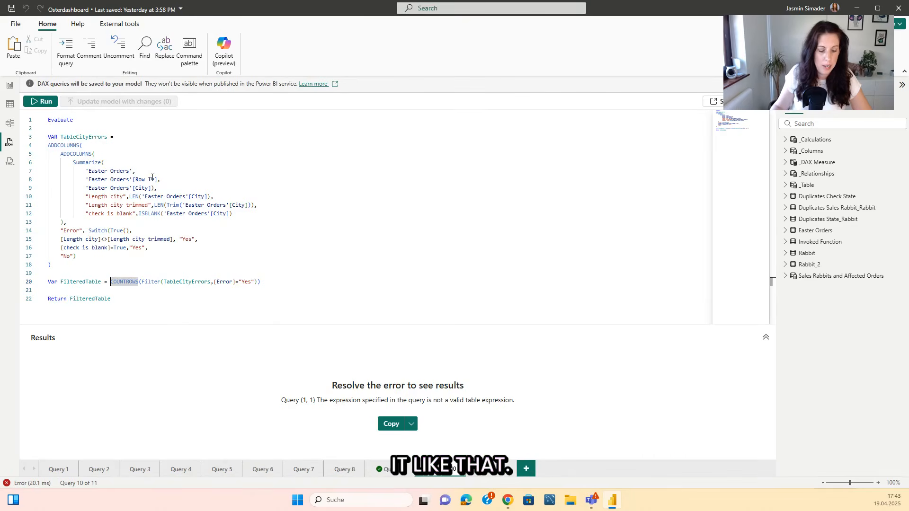
pyautogui.write('Row("')
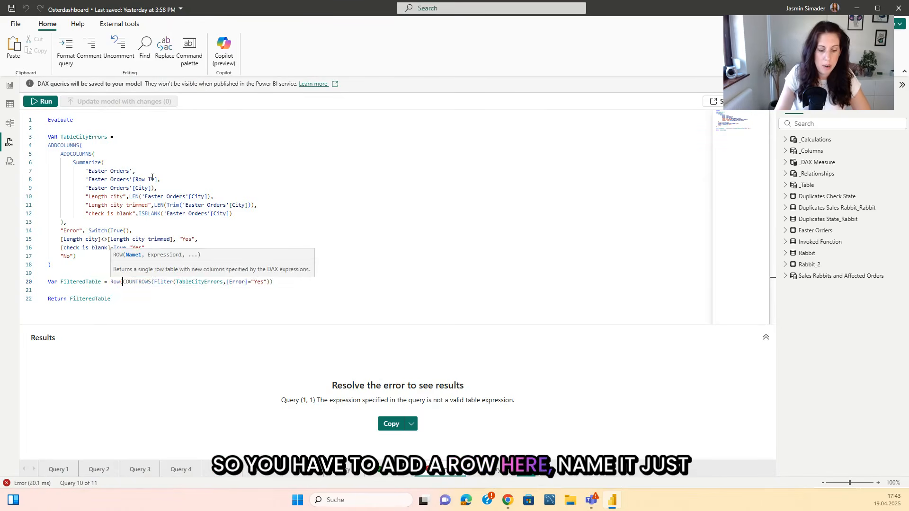
pyautogui.write('Result",')
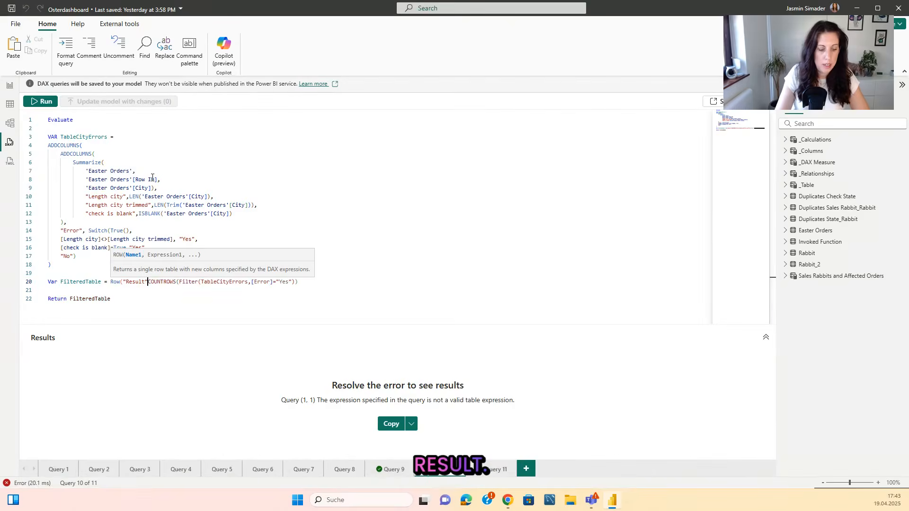
pyautogui.click(311, 281)
pyautogui.write(')')
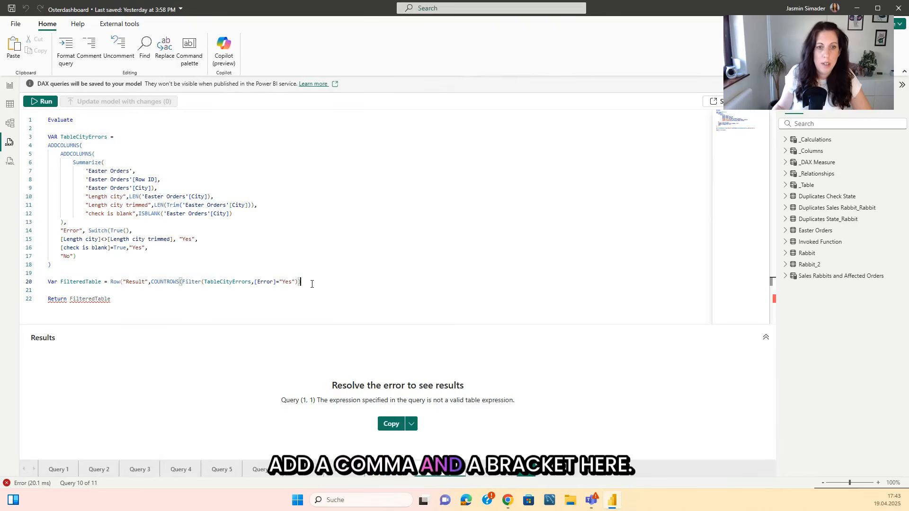
pyautogui.click(45, 101)
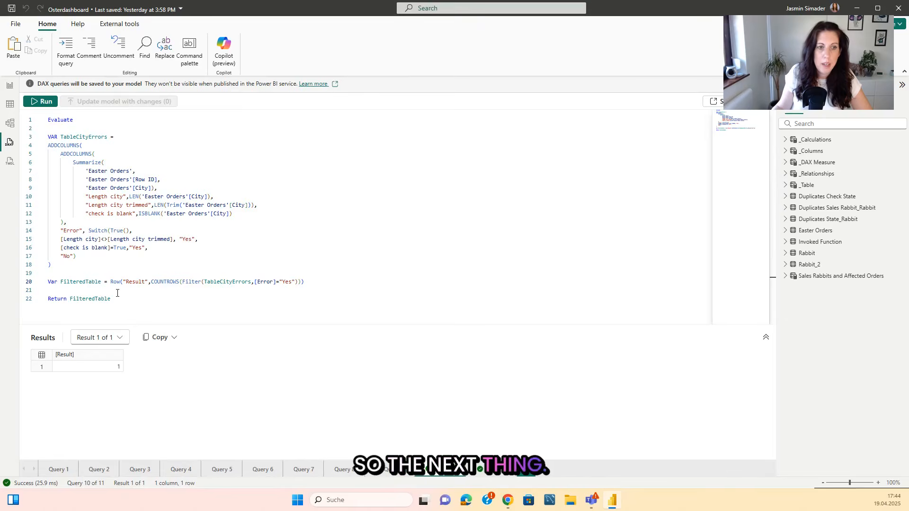
# Add a variable AllRows above FilteredTable, defined as COUNTROWS('Easter Orders').
pyautogui.click(59, 273)
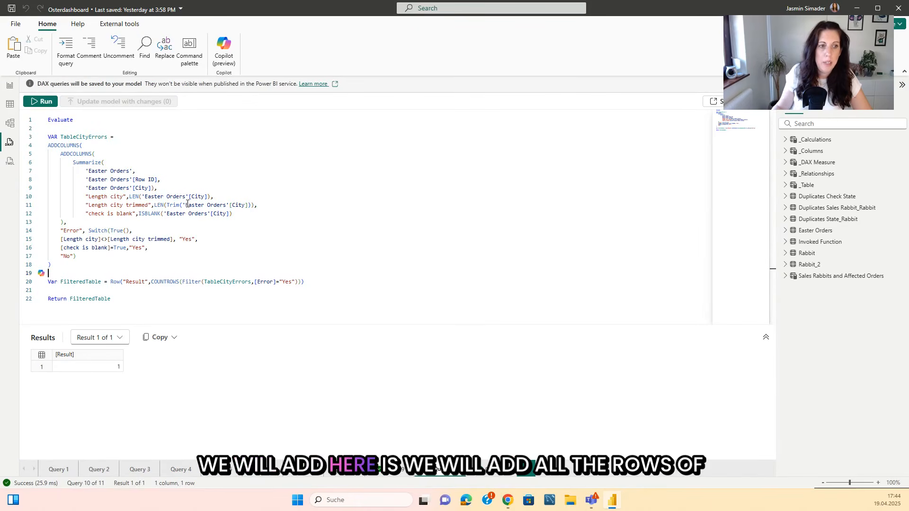
pyautogui.press('Return')
pyautogui.press('Return')
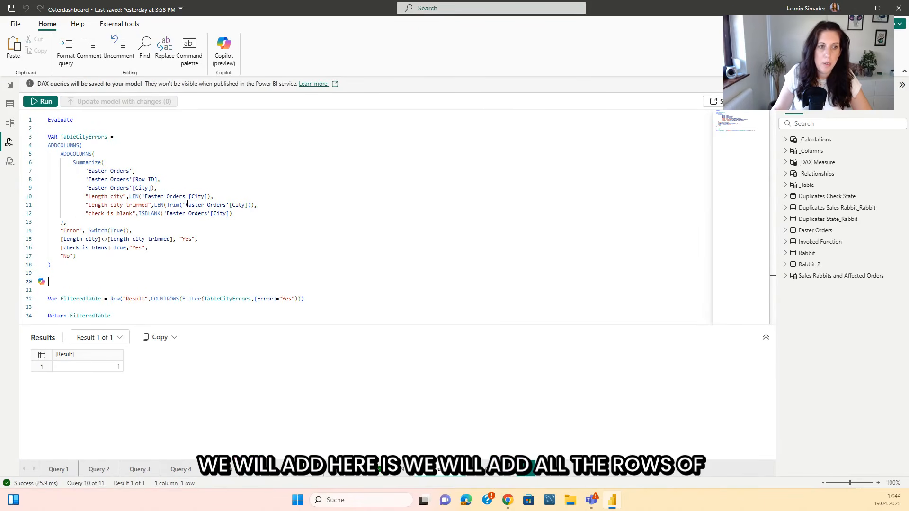
pyautogui.write('Var')
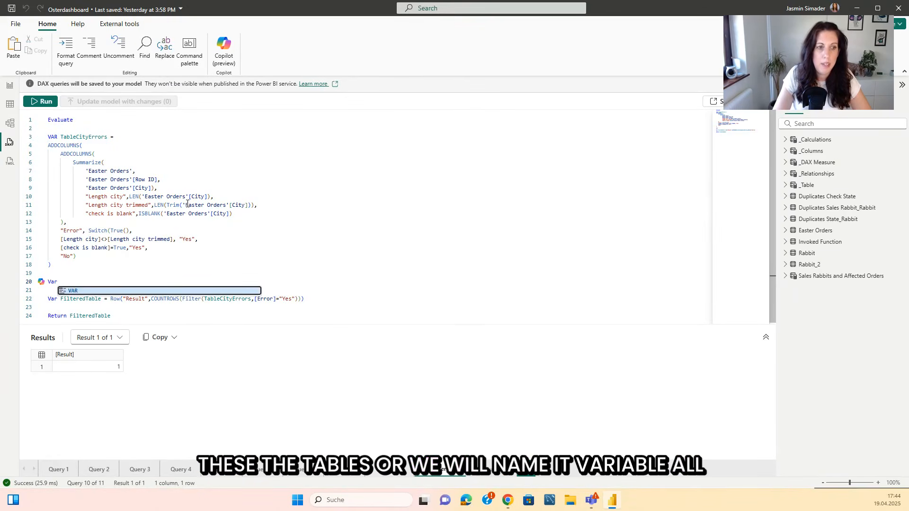
pyautogui.write(' AllRow')
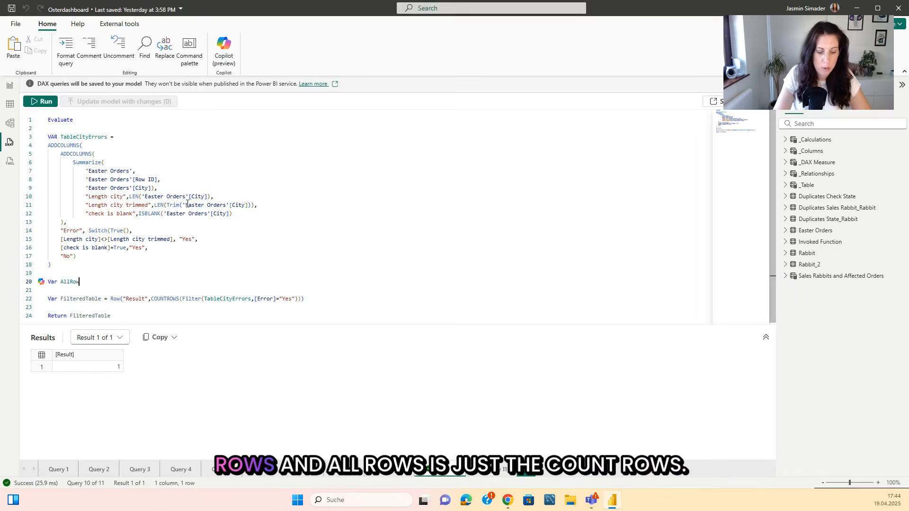
pyautogui.write('s = Coutrow')
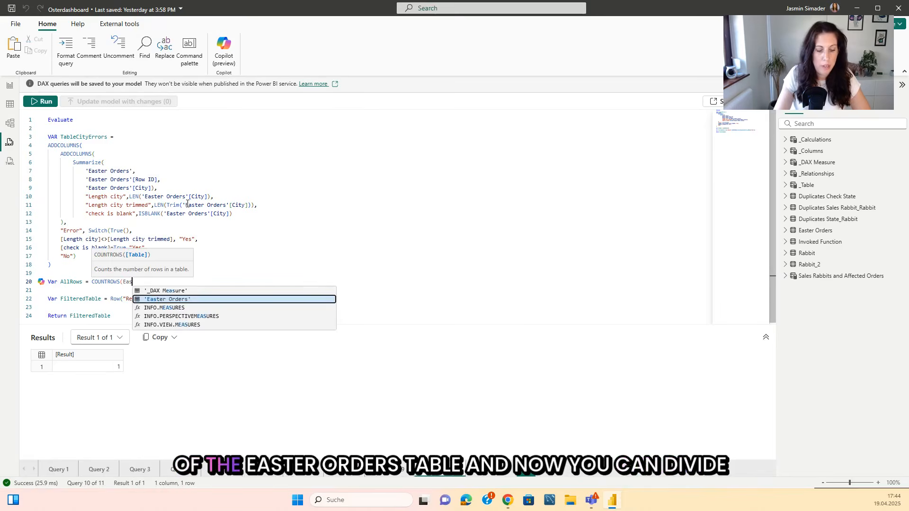
pyautogui.press('Tab')
pyautogui.write(')')
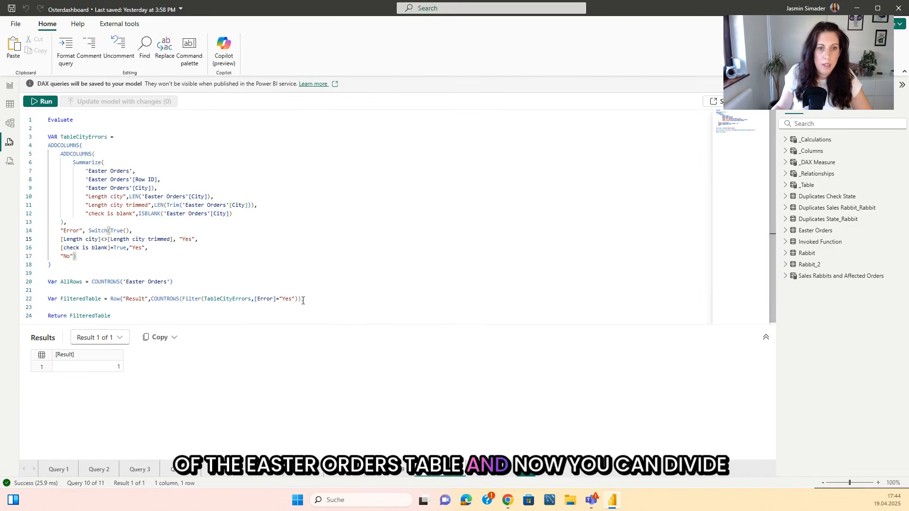
# Remove the Row("Result", wrapper and its closing bracket from the FilteredTable variable, keeping the COUNTROWS expression.
pyautogui.click(201, 238)
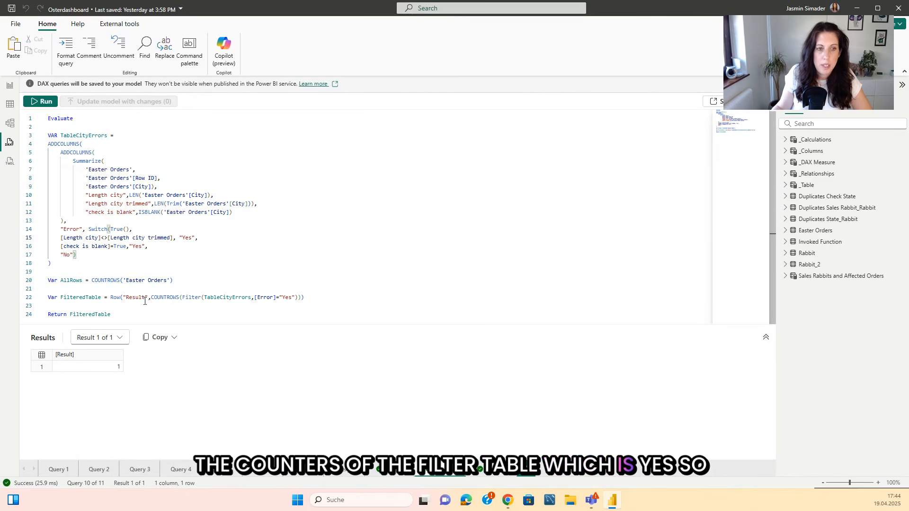
pyautogui.moveTo(111, 298); pyautogui.dragTo(152, 298)
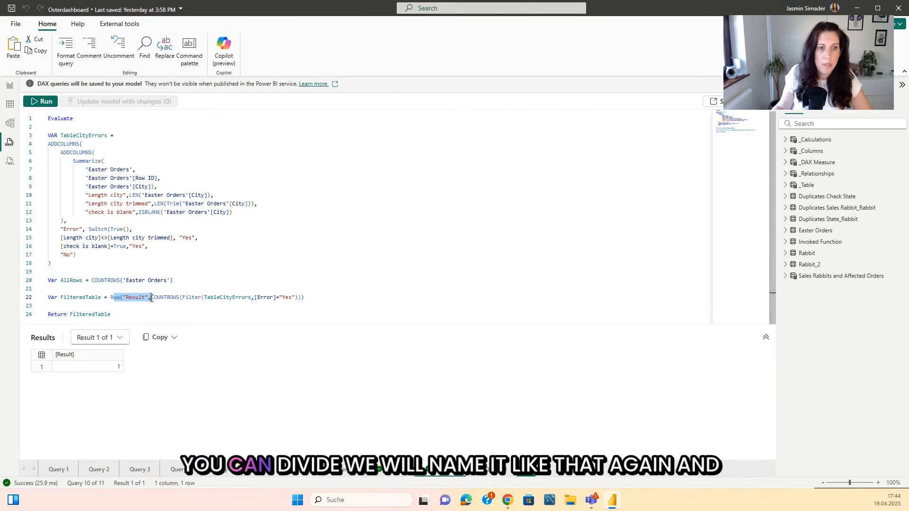
pyautogui.press('Delete')
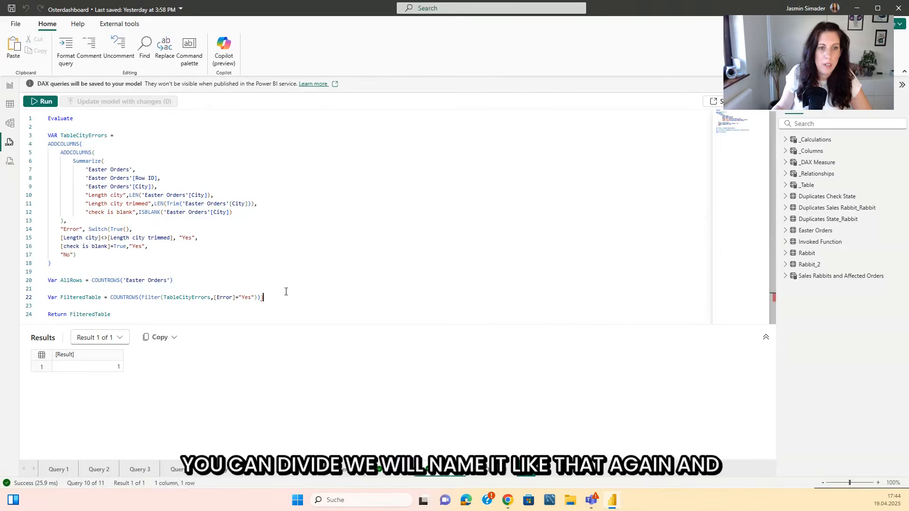
pyautogui.press('BackSpace')
# Add a variable Result below FilteredTable, defined as Row("Result",Divide(FilteredTable,AllRows)).
pyautogui.press('Return')
pyautogui.press('Return')
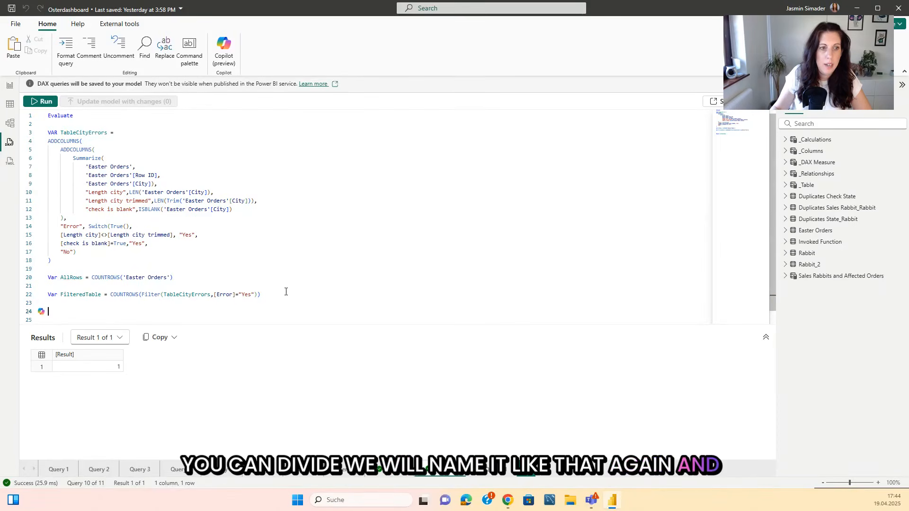
pyautogui.write('Var Result =')
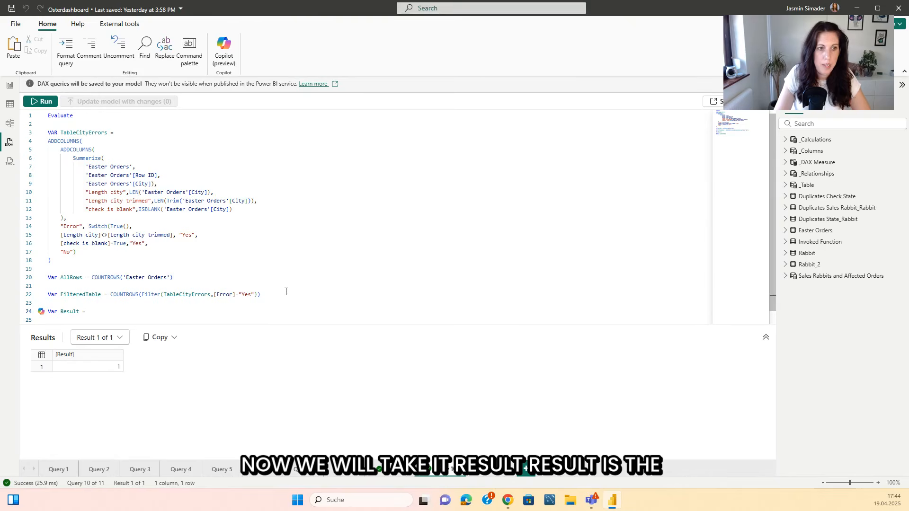
pyautogui.write(' Row')
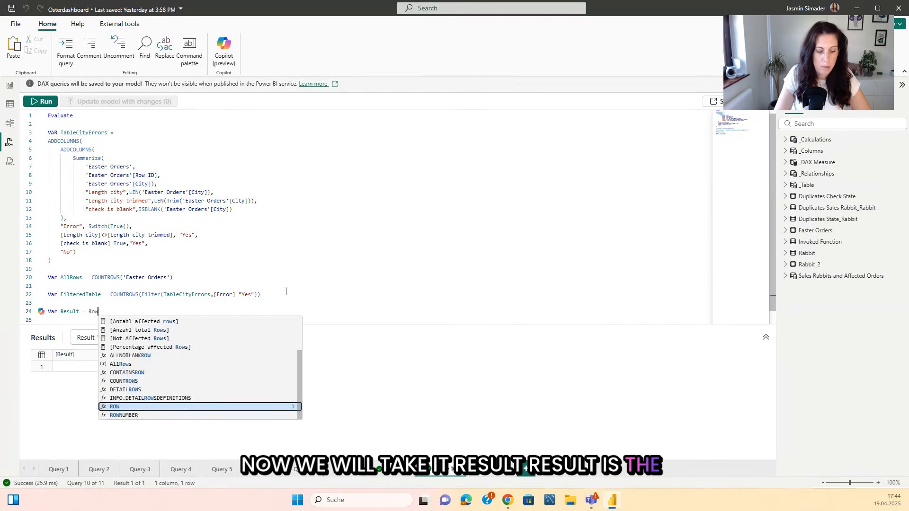
pyautogui.write('("Resul')
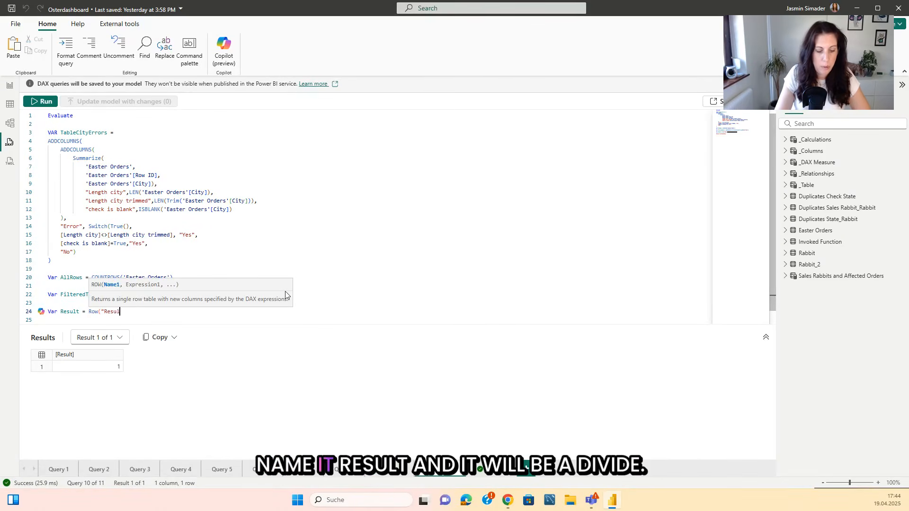
pyautogui.write('t",,')
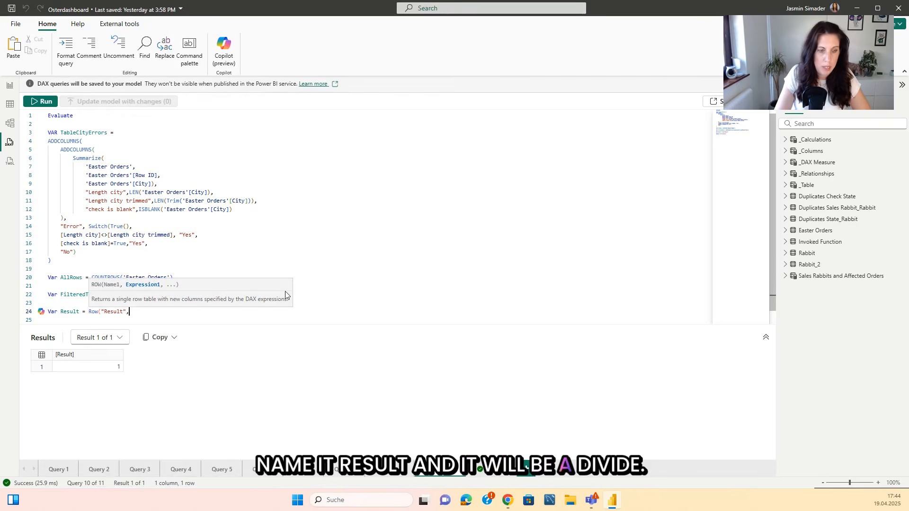
pyautogui.write('Divide(FilteredTable,AllRows')
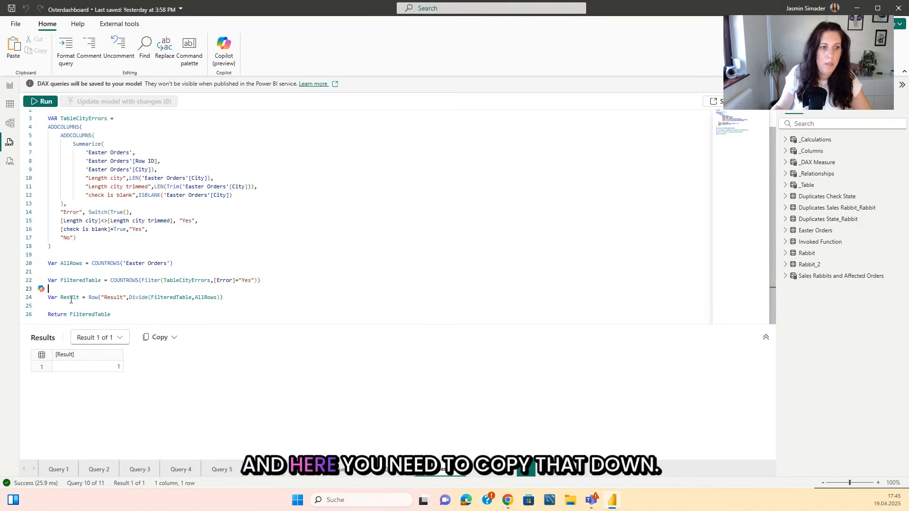
# Make the query return Result instead of FilteredTable and run it.
pyautogui.doubleClick(70, 298)
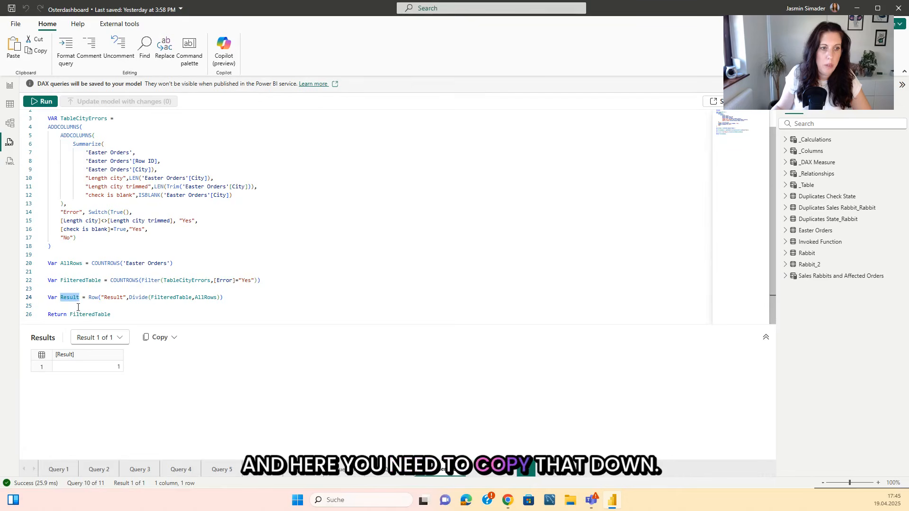
pyautogui.write('Result')
pyautogui.press('F5')
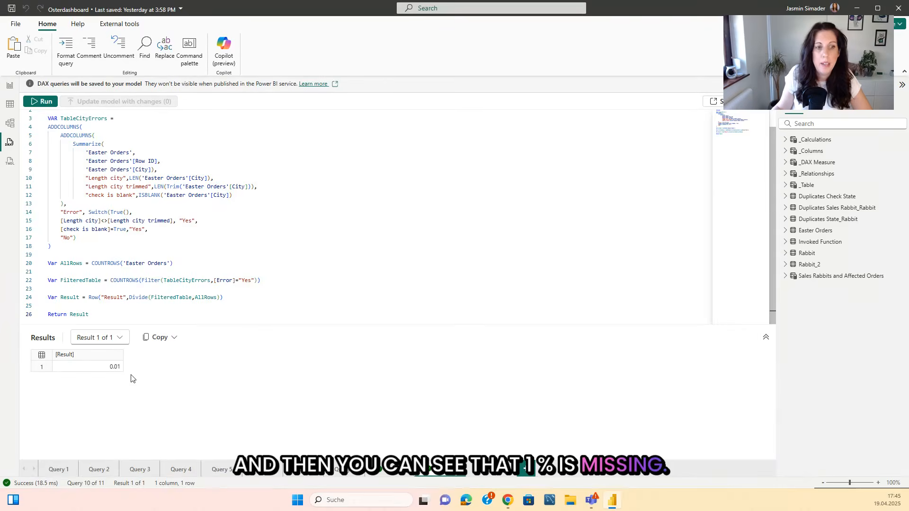
# Open the Wrong Values measure of Easter Orders in the report and examine its FilterCityErrors and WrongCities variables against the query.
pyautogui.moveTo(50, 127); pyautogui.dragTo(247, 304)
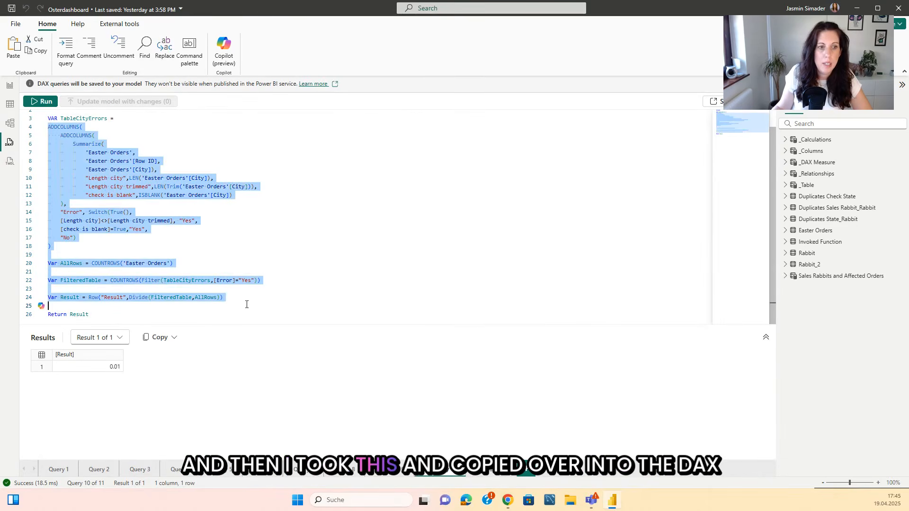
pyautogui.click(9, 89)
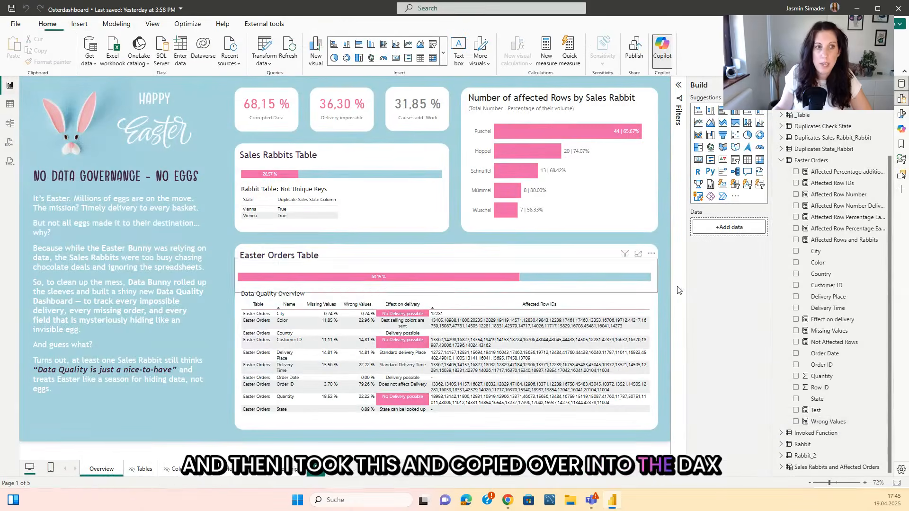
pyautogui.click(837, 422)
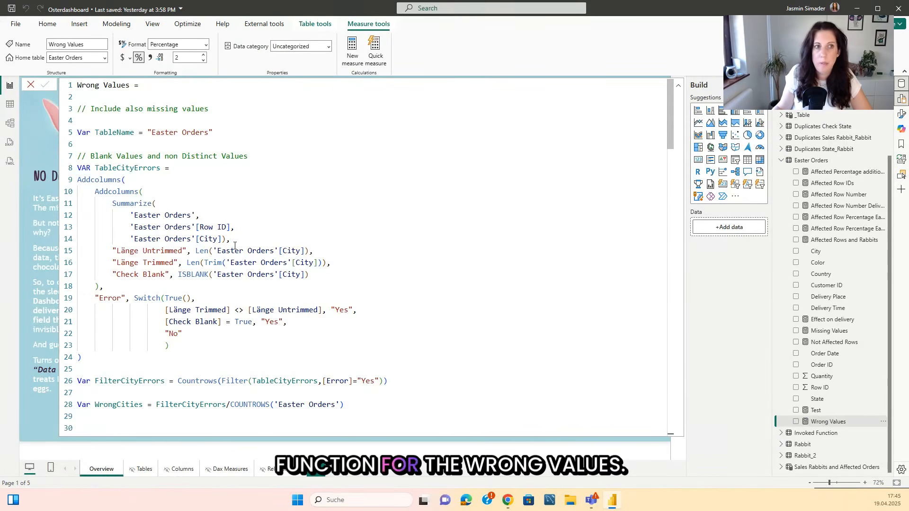
pyautogui.scroll(-1, 235, 245)
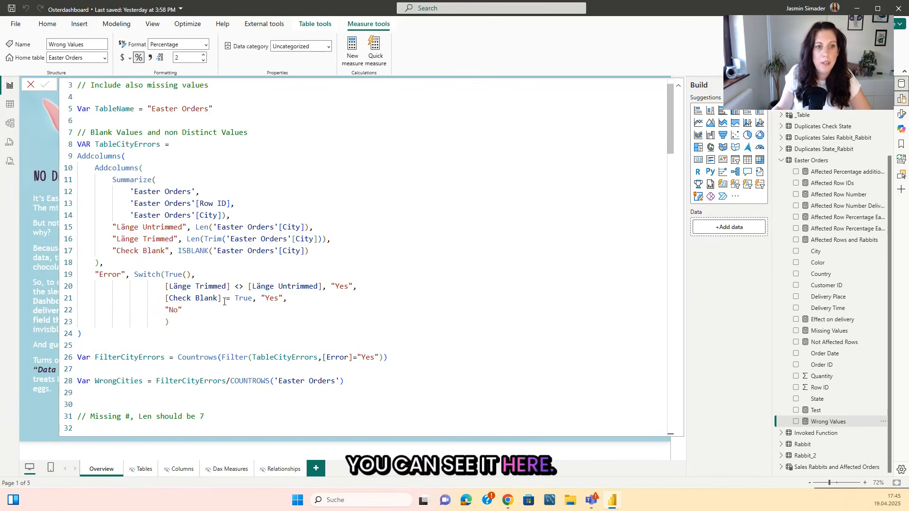
pyautogui.moveTo(79, 381); pyautogui.dragTo(377, 379)
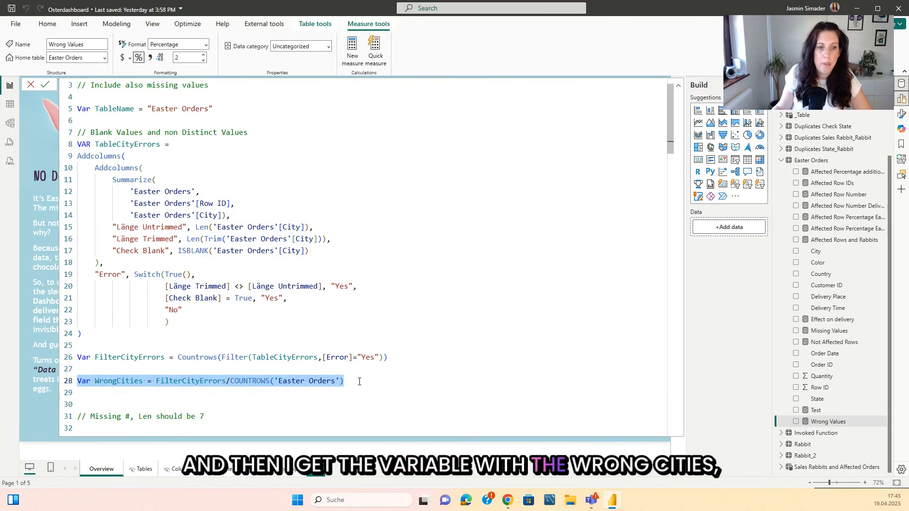
pyautogui.click(376, 380)
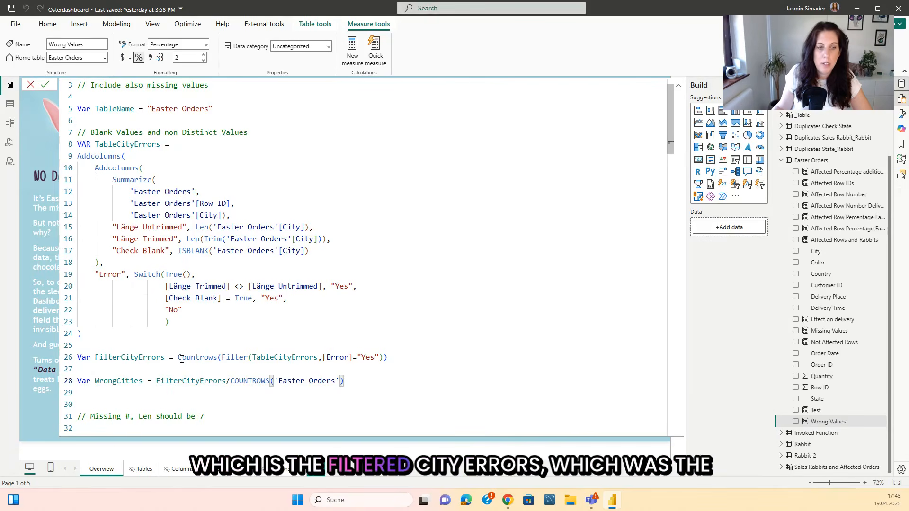
pyautogui.moveTo(178, 357); pyautogui.dragTo(397, 356)
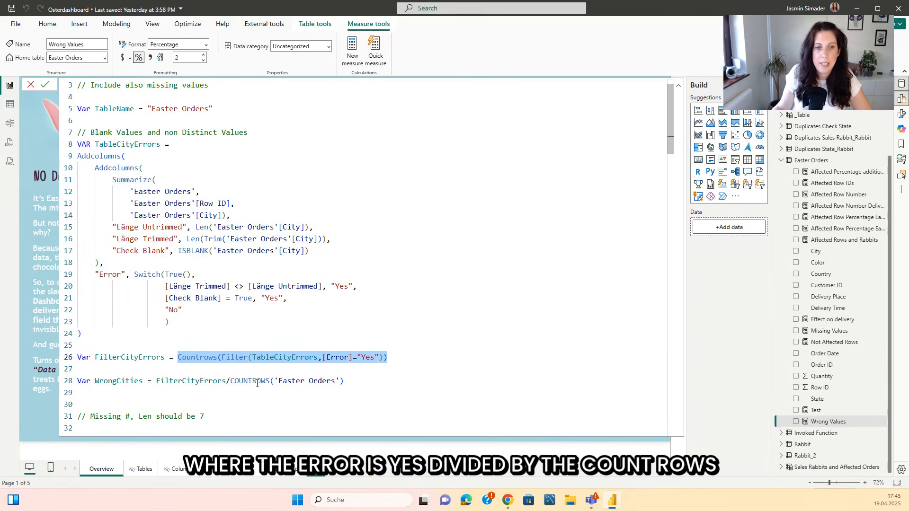
pyautogui.click(239, 381)
pyautogui.moveTo(242, 383); pyautogui.dragTo(348, 383)
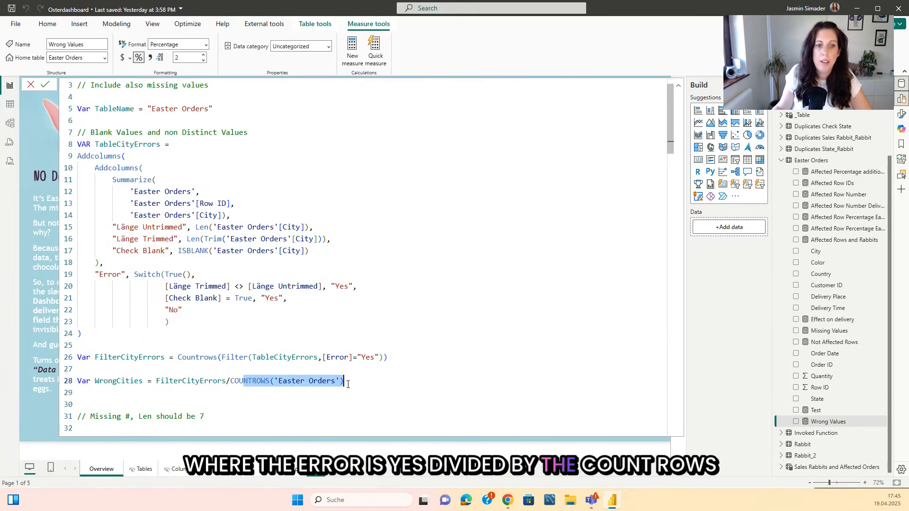
pyautogui.click(362, 386)
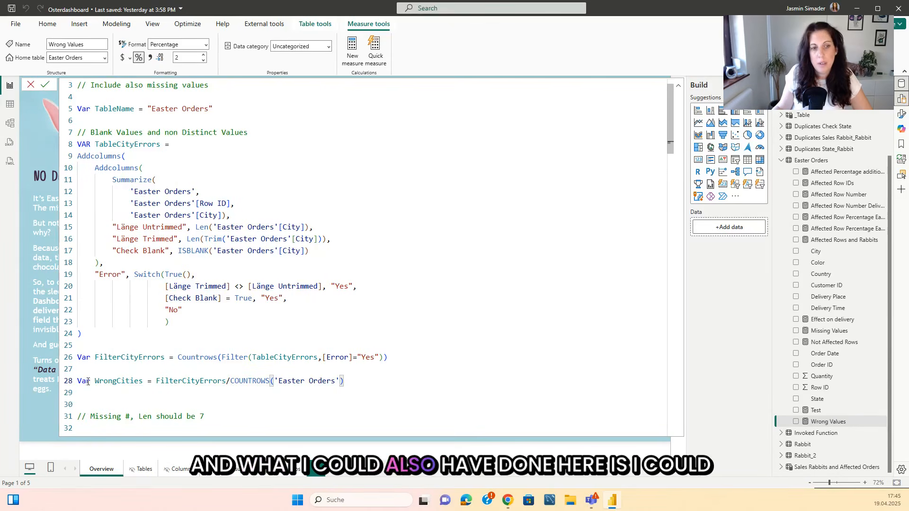
# Add a variable AllRows below TableName in the Wrong Values measure, defined as COUNTROWS('Easter Orders').
pyautogui.click(221, 108)
pyautogui.press('Return')
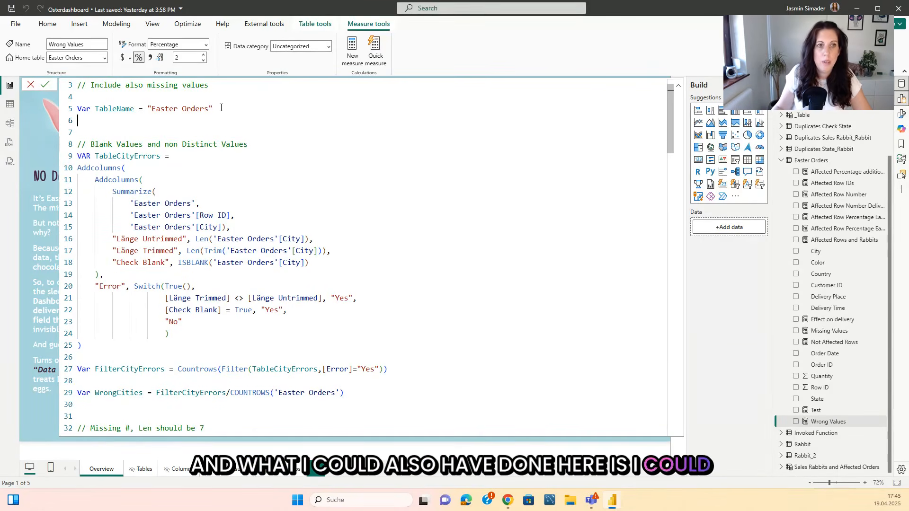
pyautogui.write('Var ')
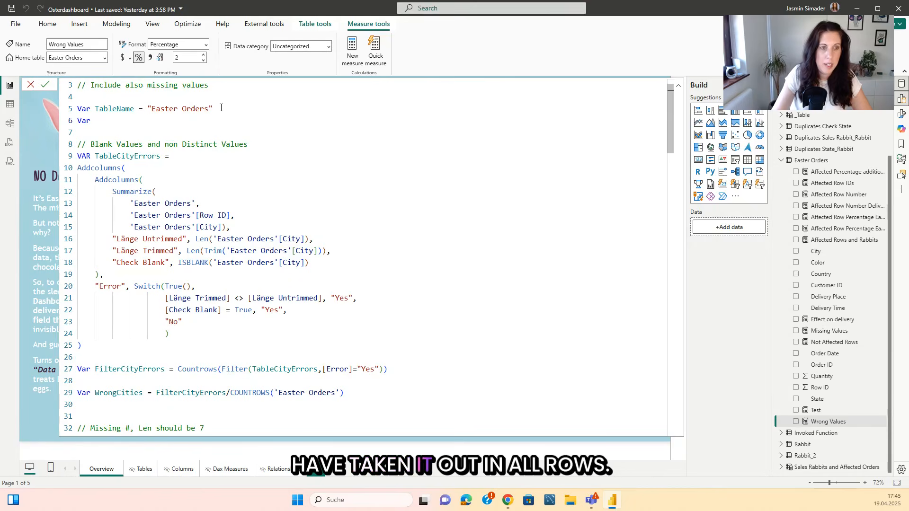
pyautogui.write('All Rows =')
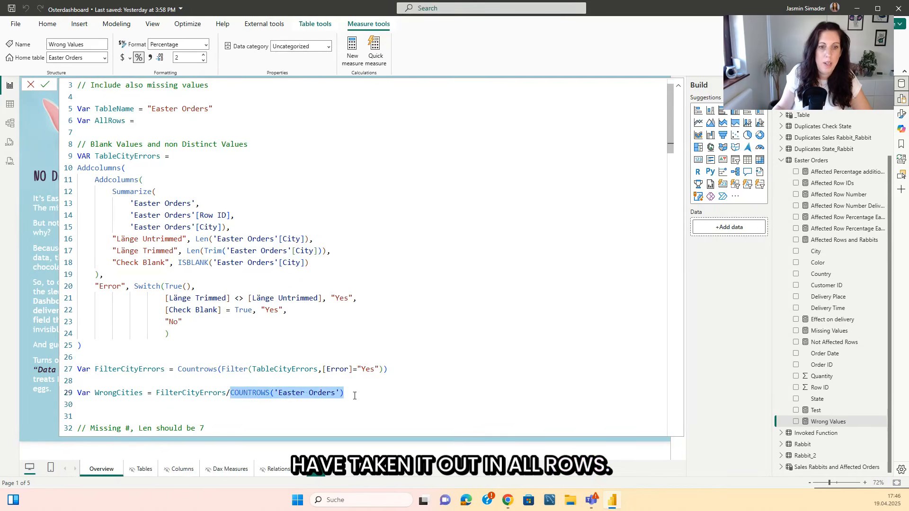
pyautogui.click(146, 118)
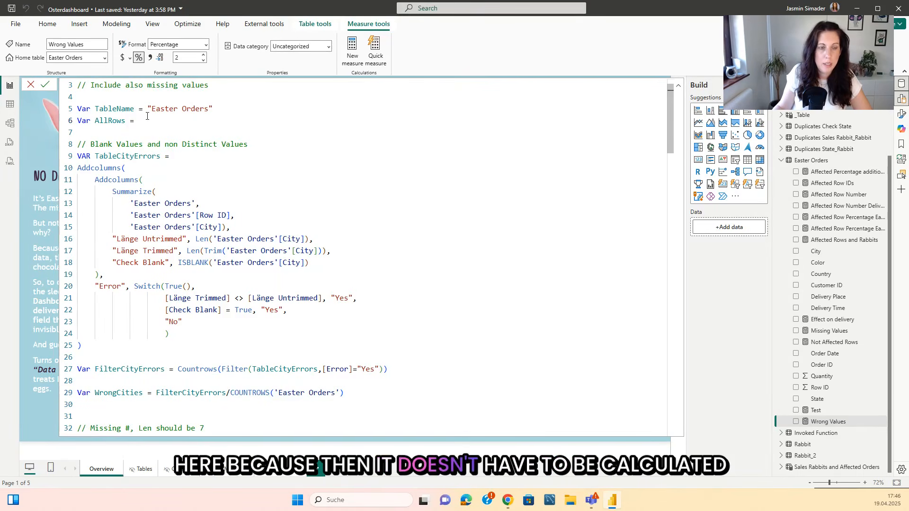
pyautogui.write("COUNTROWS('Easter Orders')")
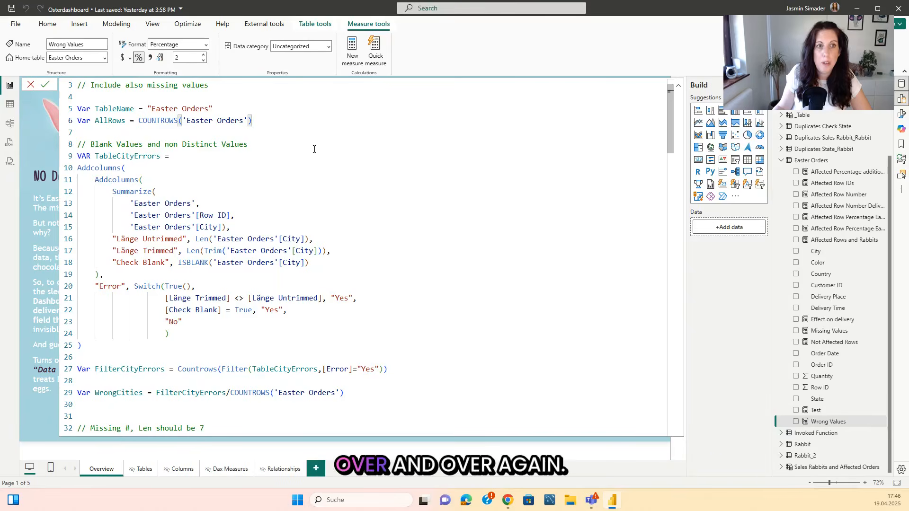
# Replace the COUNTROWS('Easter Orders') divisor of the WrongCities variable with AllRows.
pyautogui.doubleClick(110, 120)
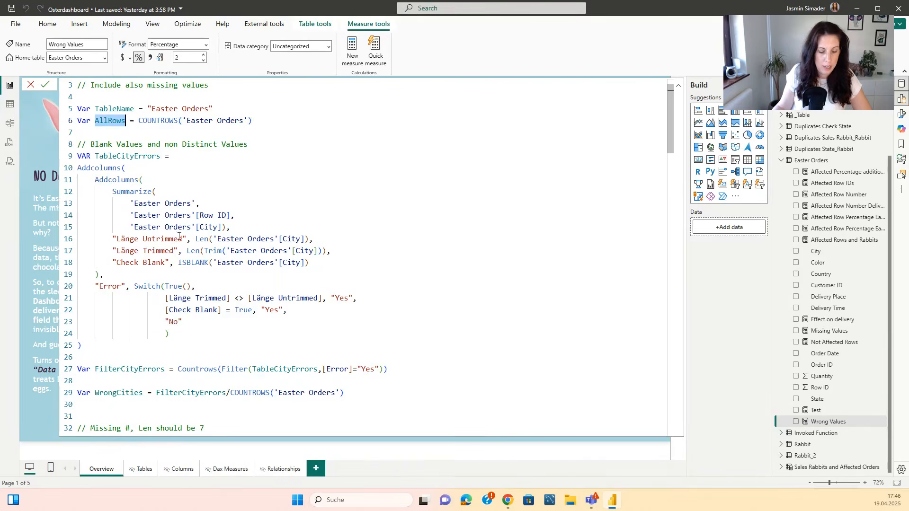
pyautogui.moveTo(231, 393); pyautogui.dragTo(396, 397)
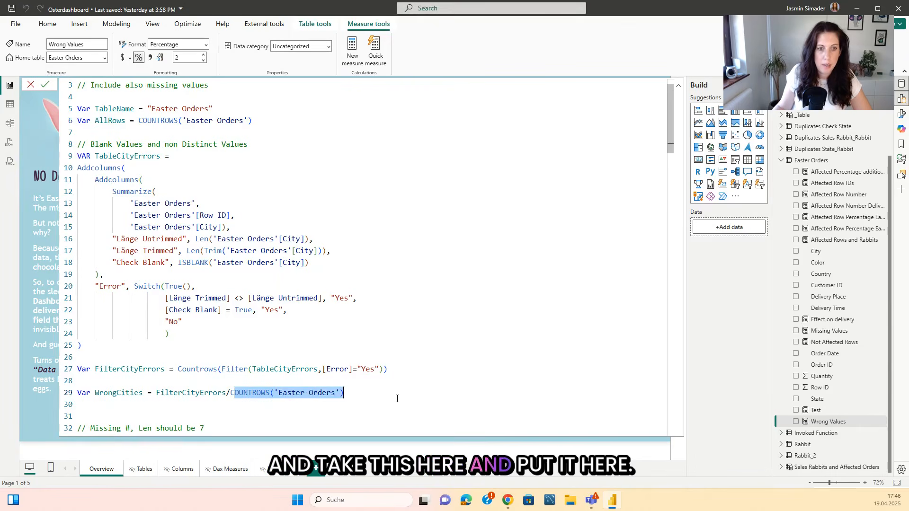
pyautogui.hotkey('ctrl', 'x')
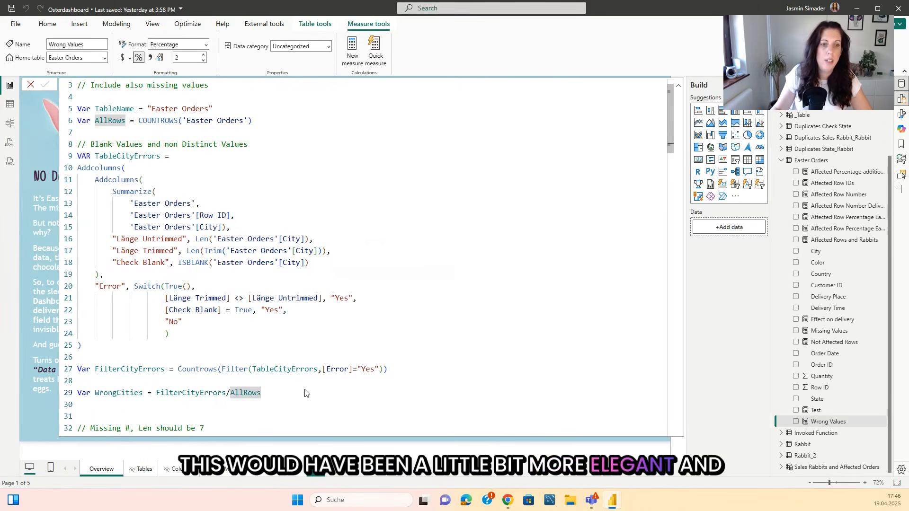
# Examine the color check in the TableColor and WrongColor variables of the Wrong Values measure, followed by the Austria-only WrongCountry check.
pyautogui.scroll(-2, 305, 393)
pyautogui.scroll(1, 299, 326)
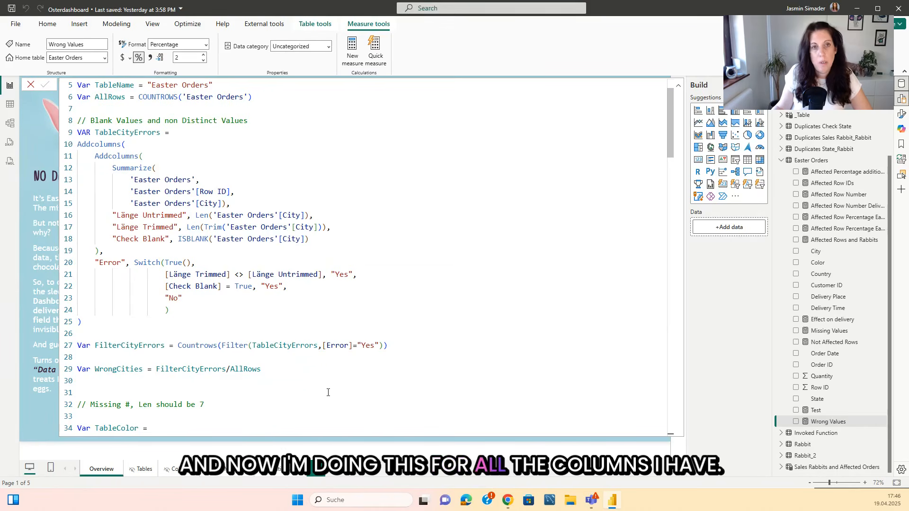
pyautogui.scroll(-7, 164, 157)
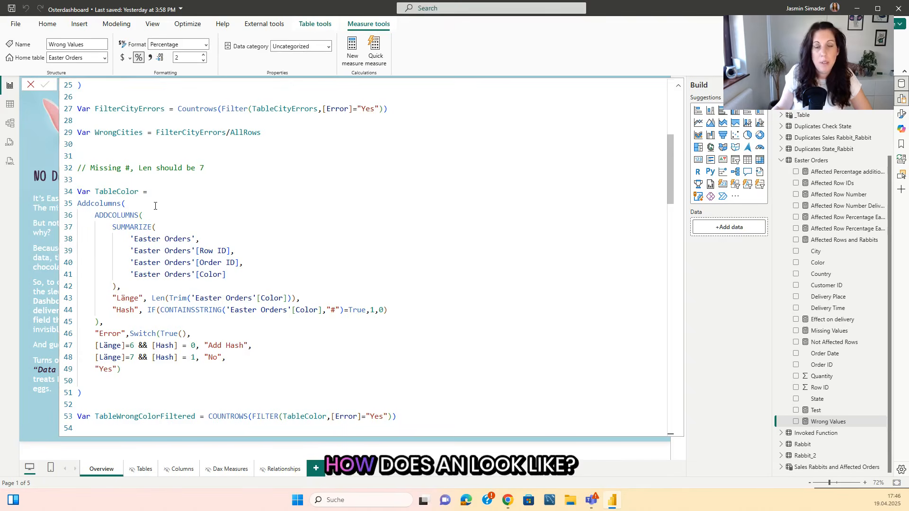
pyautogui.click(126, 168)
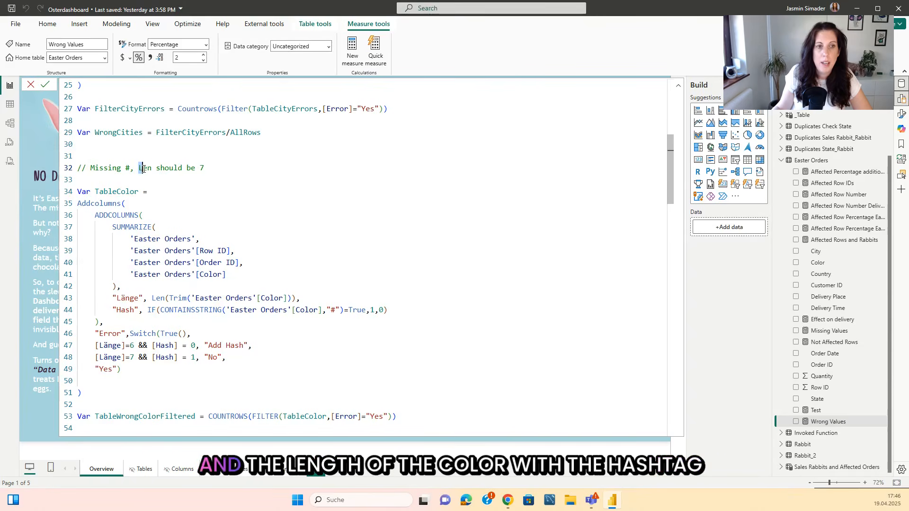
pyautogui.moveTo(139, 168); pyautogui.dragTo(204, 168)
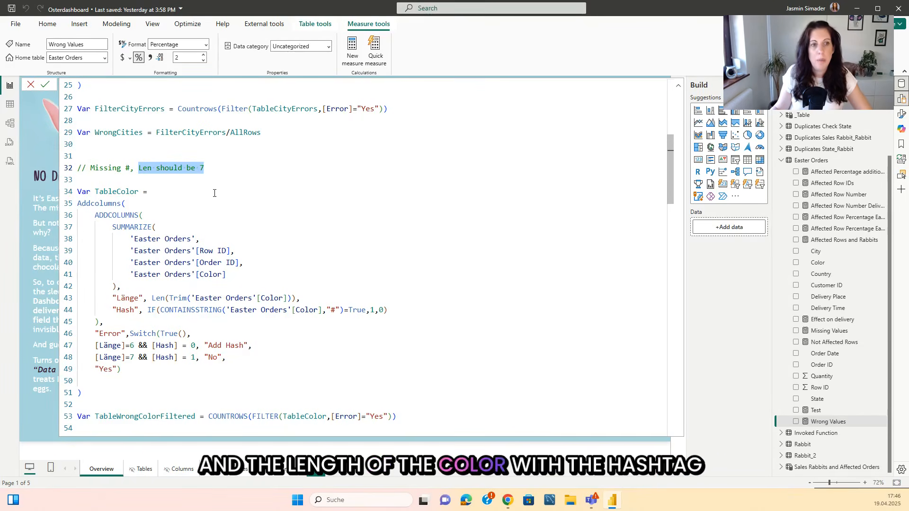
pyautogui.click(129, 167)
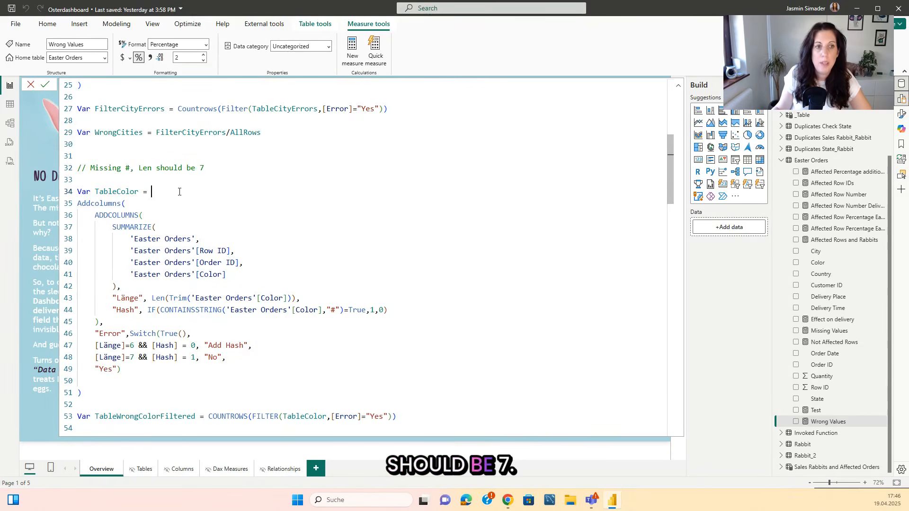
pyautogui.scroll(-1, 179, 192)
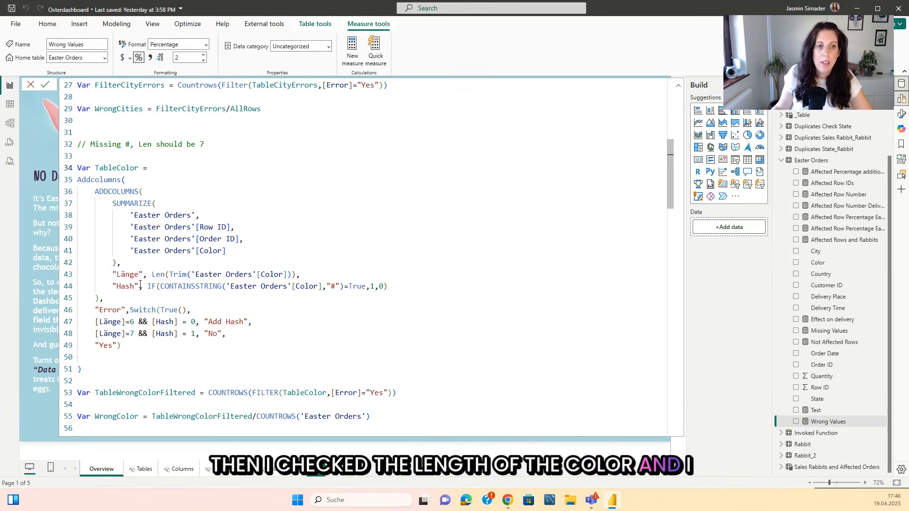
pyautogui.scroll(-1, 159, 283)
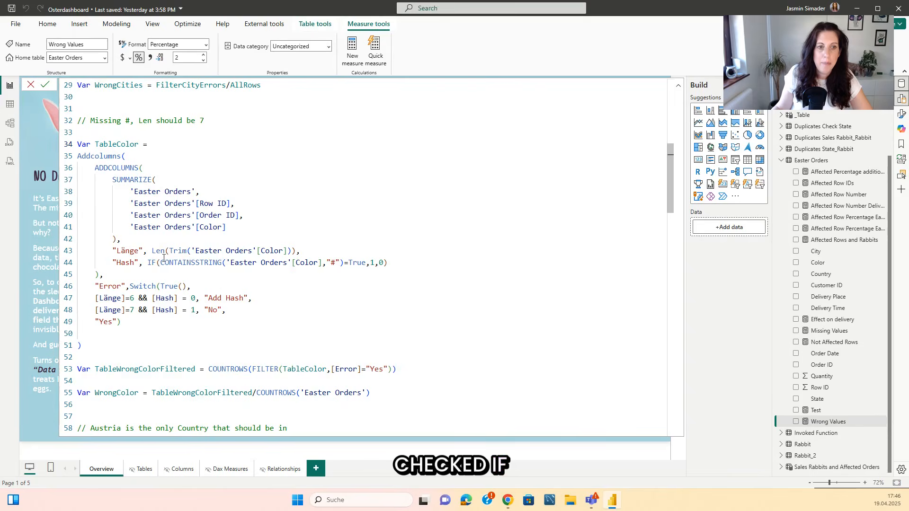
pyautogui.moveTo(160, 262); pyautogui.dragTo(390, 264)
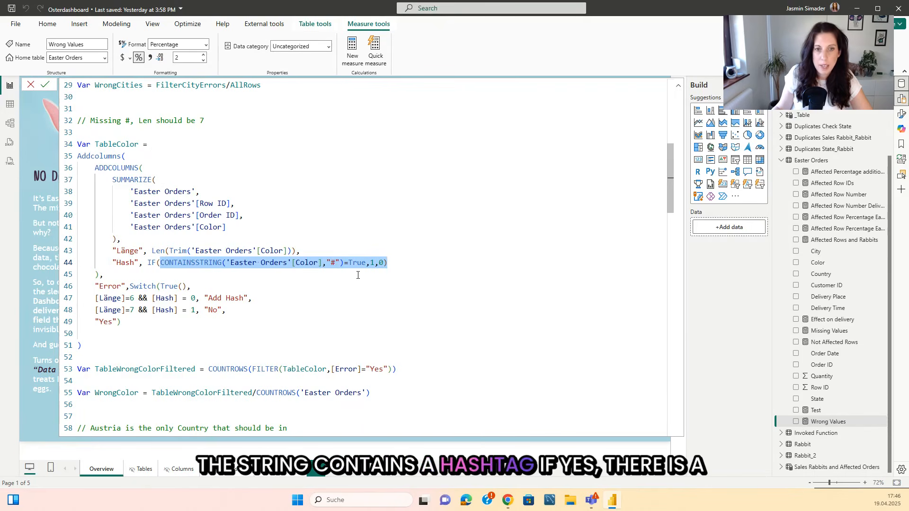
pyautogui.click(410, 268)
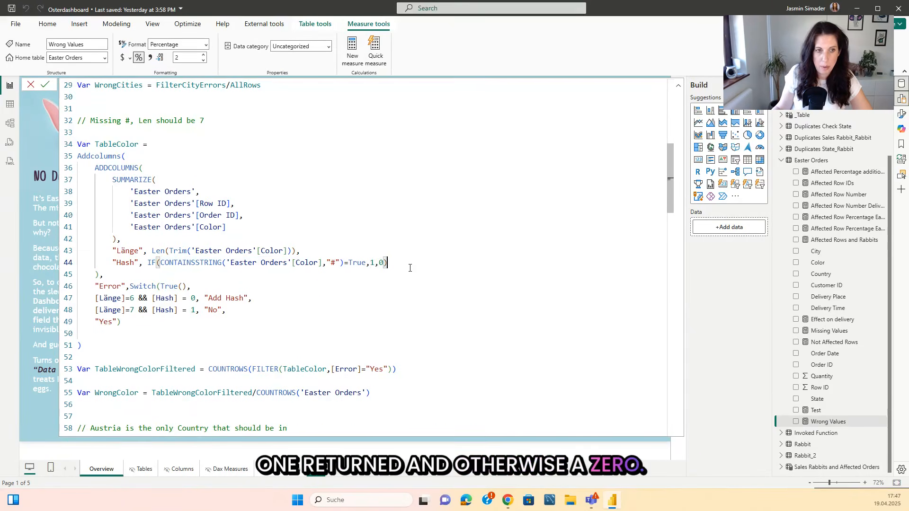
pyautogui.scroll(-1, 219, 249)
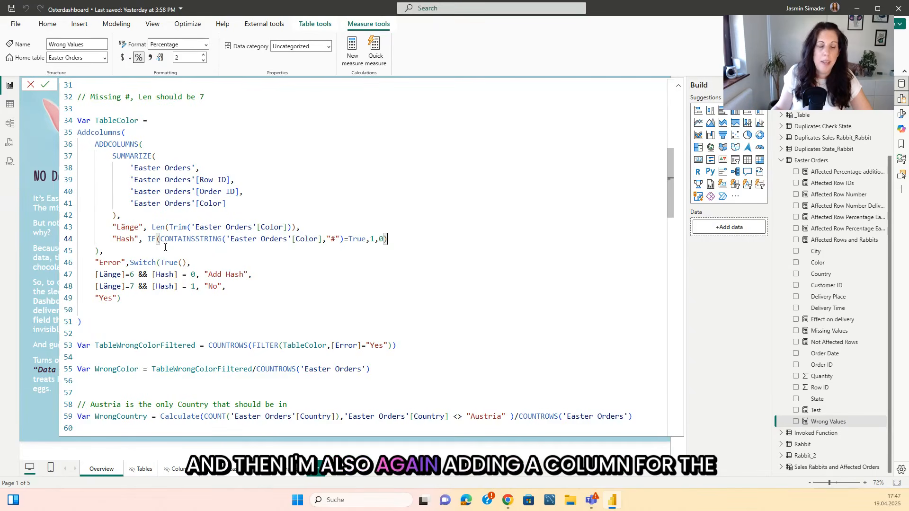
pyautogui.scroll(-1, 144, 262)
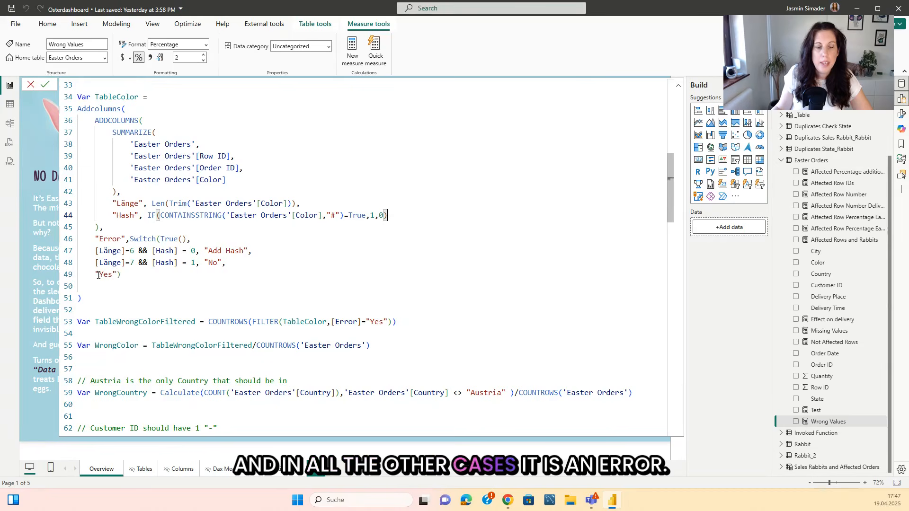
pyautogui.scroll(-5, 125, 284)
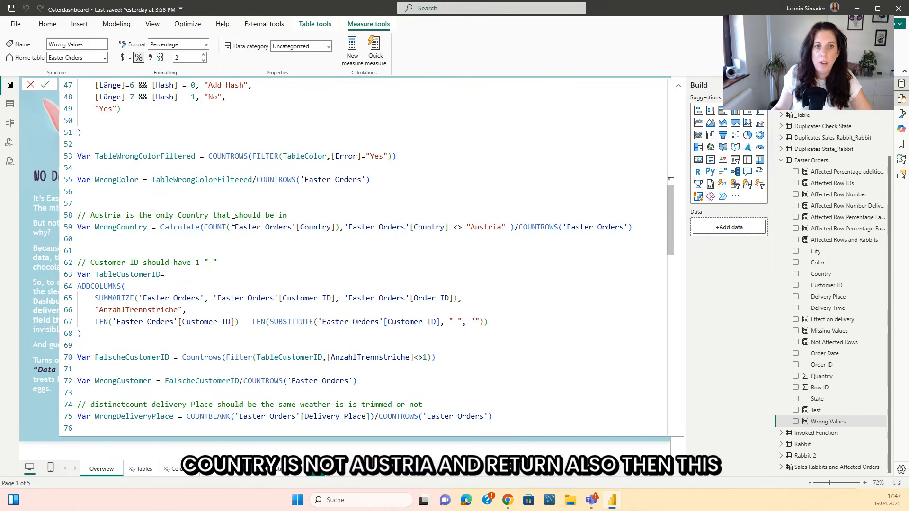
pyautogui.scroll(-1, 299, 233)
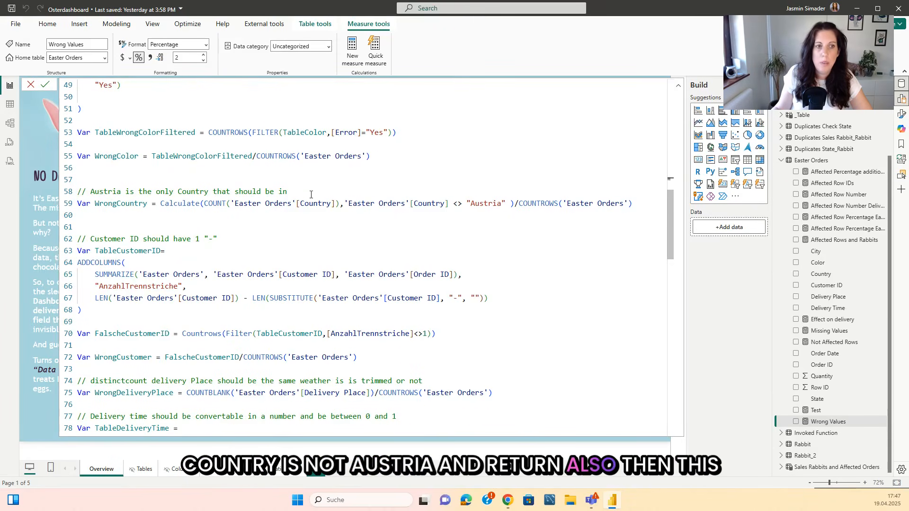
# Reformat the SUMMARIZE call in TableCustomerID so the Customer ID and Order ID columns each sit on their own indented line.
pyautogui.scroll(-4, 311, 194)
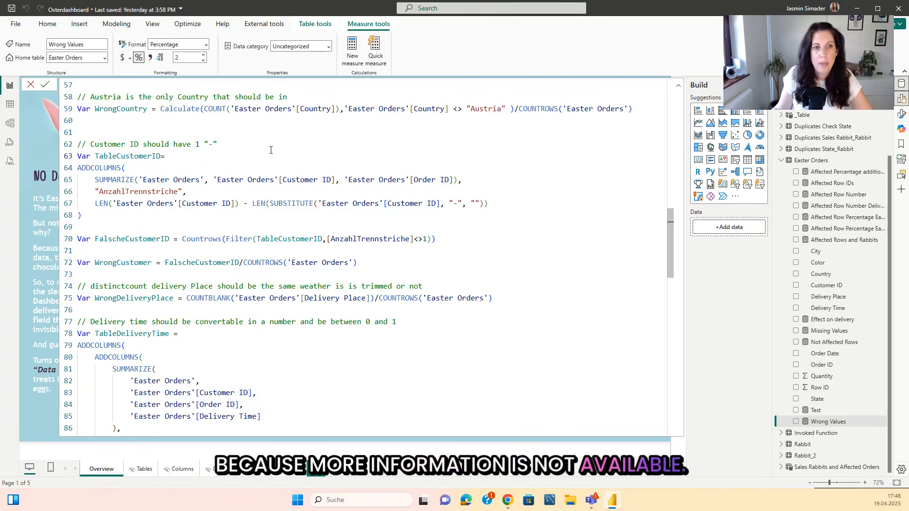
pyautogui.click(213, 179)
pyautogui.hotkey('shift', 'Return')
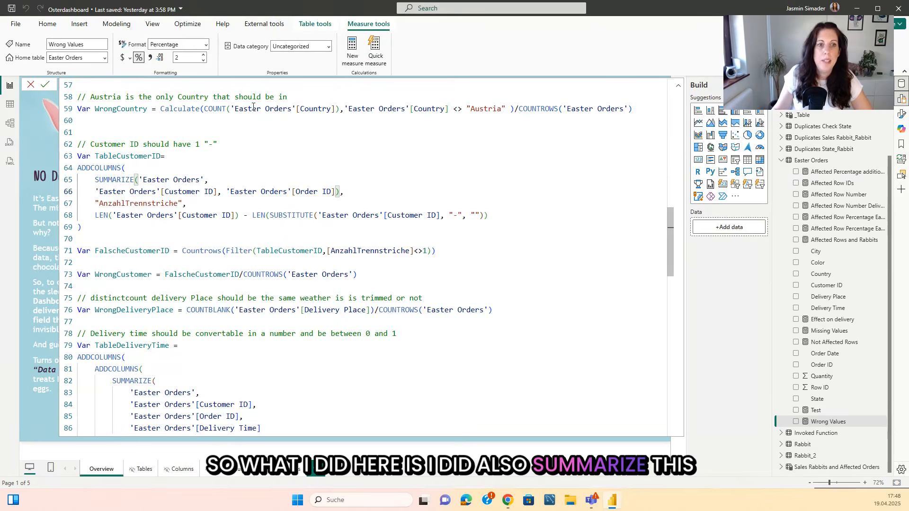
pyautogui.click(227, 191)
pyautogui.hotkey('shift', 'Return')
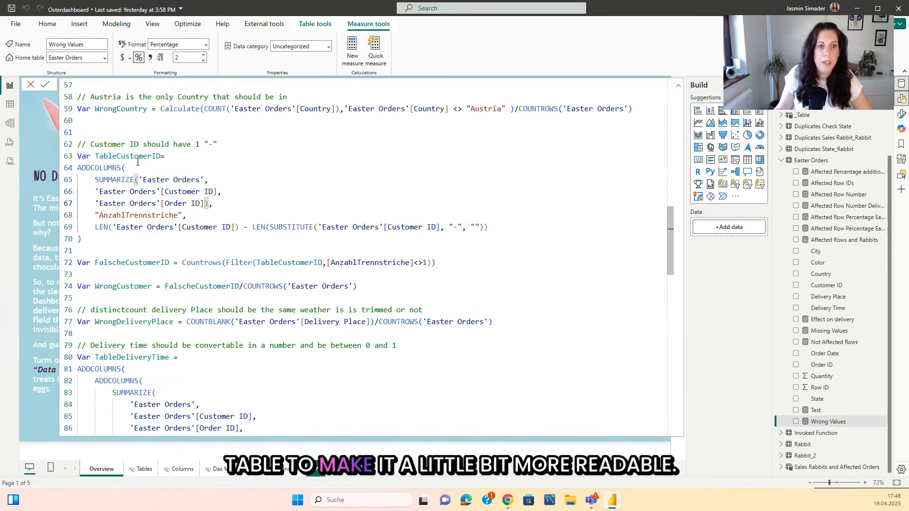
pyautogui.click(95, 191)
pyautogui.press('Tab')
pyautogui.click(96, 203)
pyautogui.press('Tab')
# Examine how the AnzahlTrennstriche column counts hyphens in Customer ID with the LEN and SUBSTITUTE expression.
pyautogui.click(110, 215)
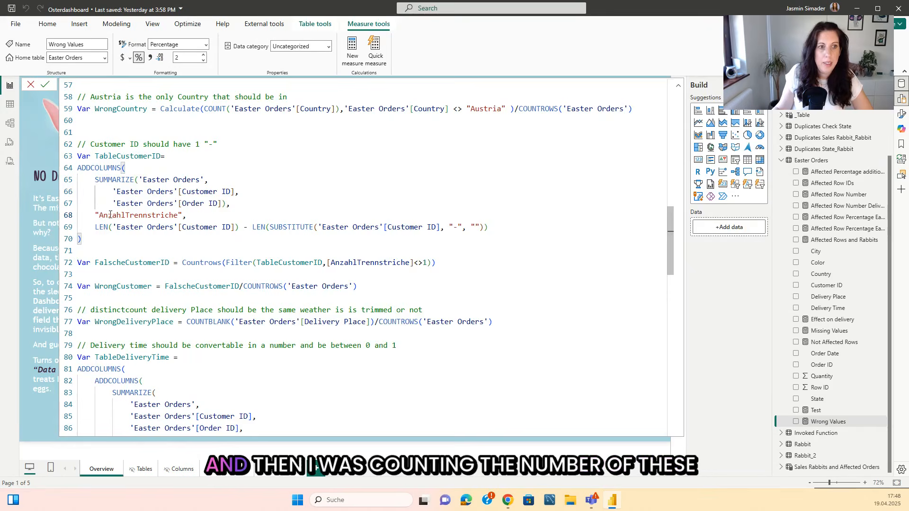
pyautogui.moveTo(99, 215); pyautogui.dragTo(179, 215)
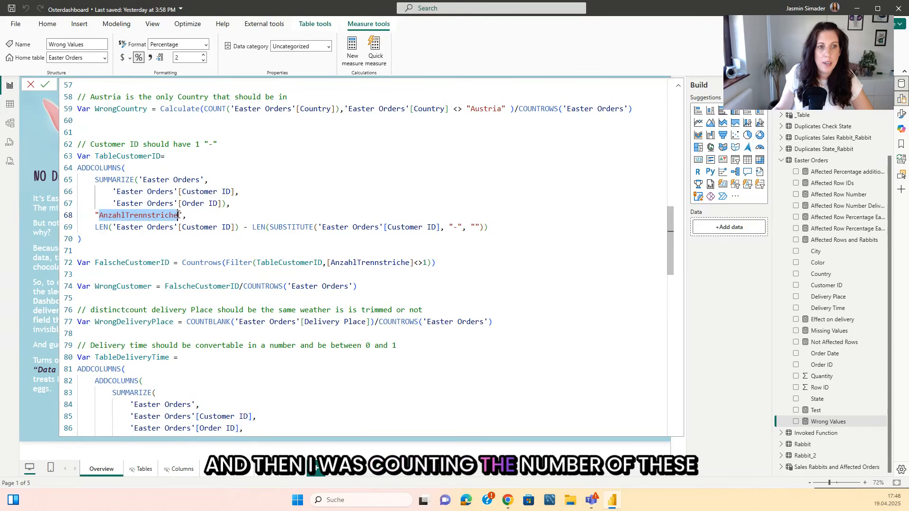
pyautogui.click(206, 143)
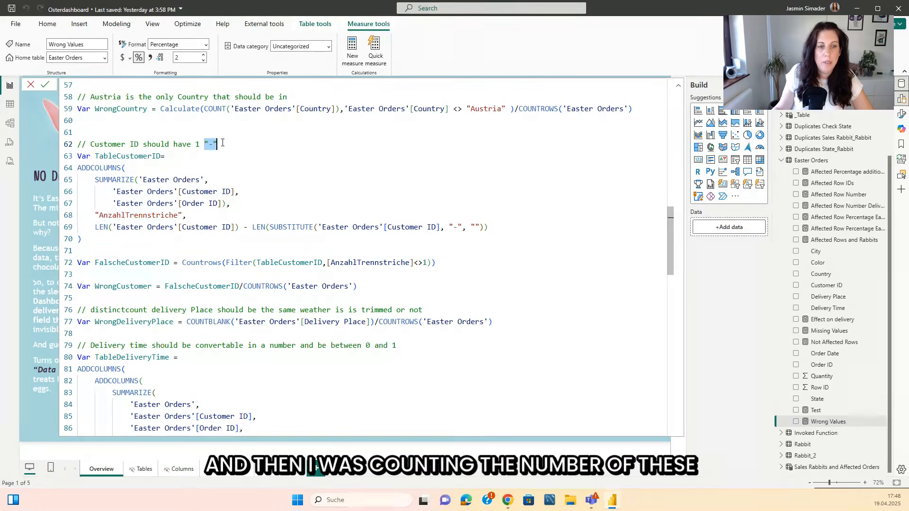
pyautogui.click(250, 155)
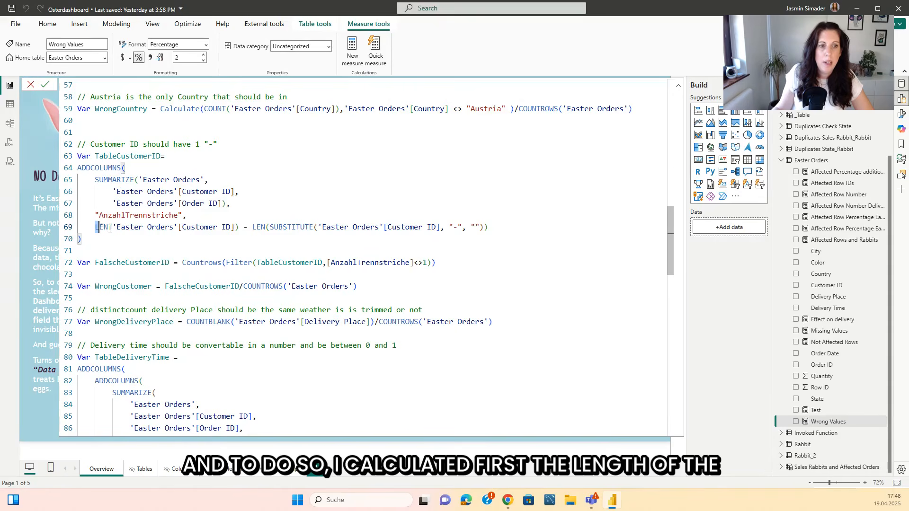
pyautogui.moveTo(110, 229); pyautogui.dragTo(240, 229)
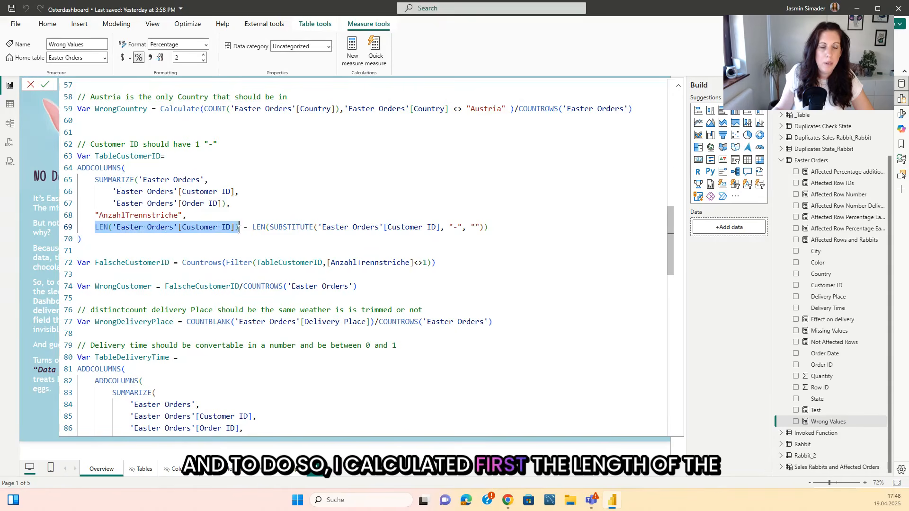
pyautogui.click(305, 183)
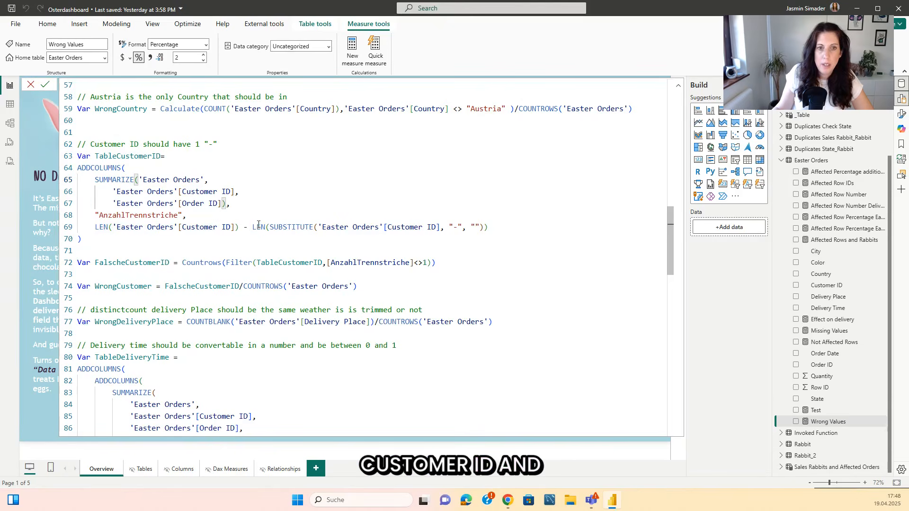
pyautogui.moveTo(253, 226); pyautogui.dragTo(487, 228)
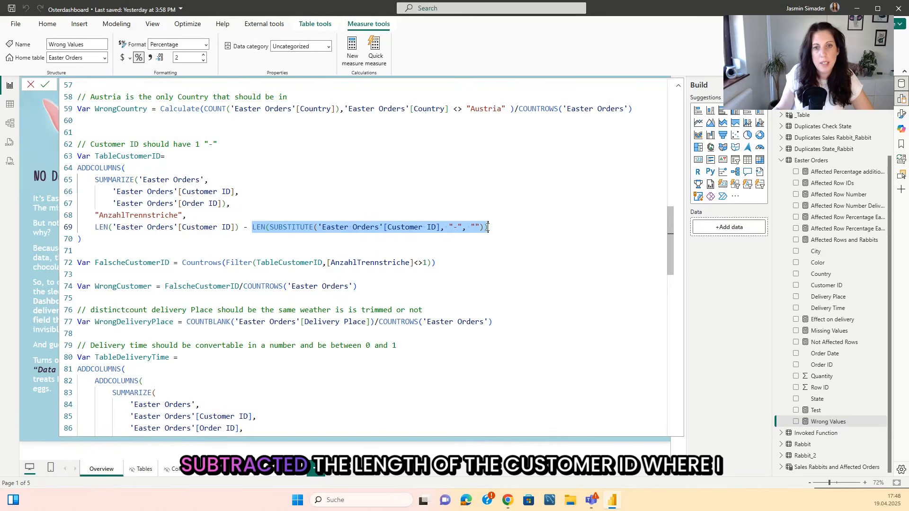
pyautogui.click(304, 228)
pyautogui.doubleClick(291, 228)
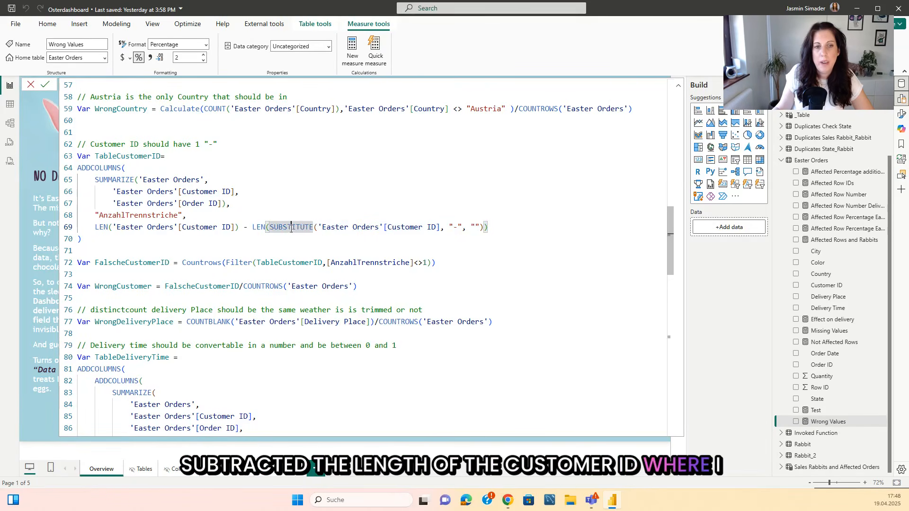
pyautogui.moveTo(448, 229); pyautogui.dragTo(462, 229)
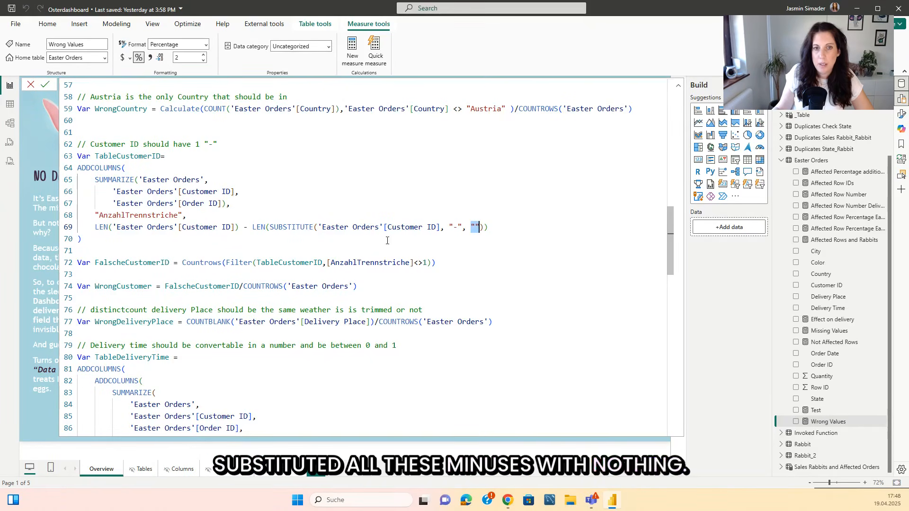
pyautogui.moveTo(252, 228); pyautogui.dragTo(488, 229)
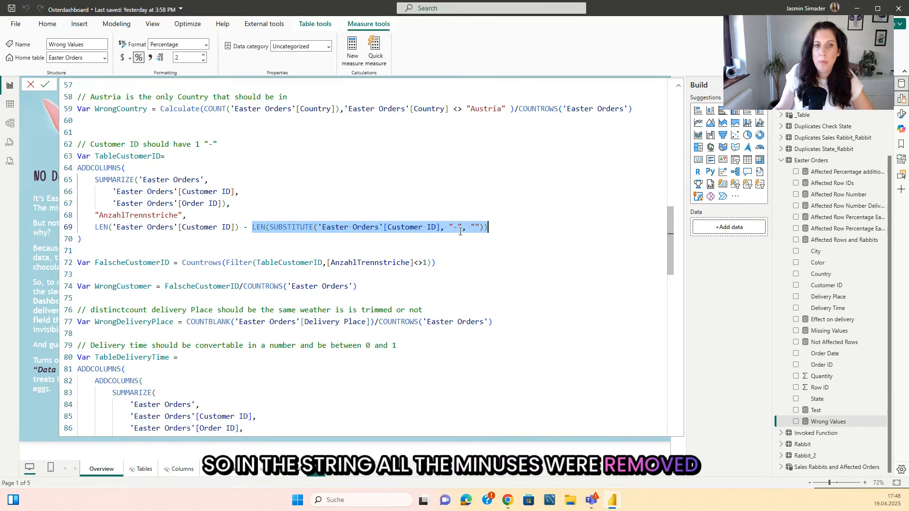
pyautogui.moveTo(95, 228); pyautogui.dragTo(489, 224)
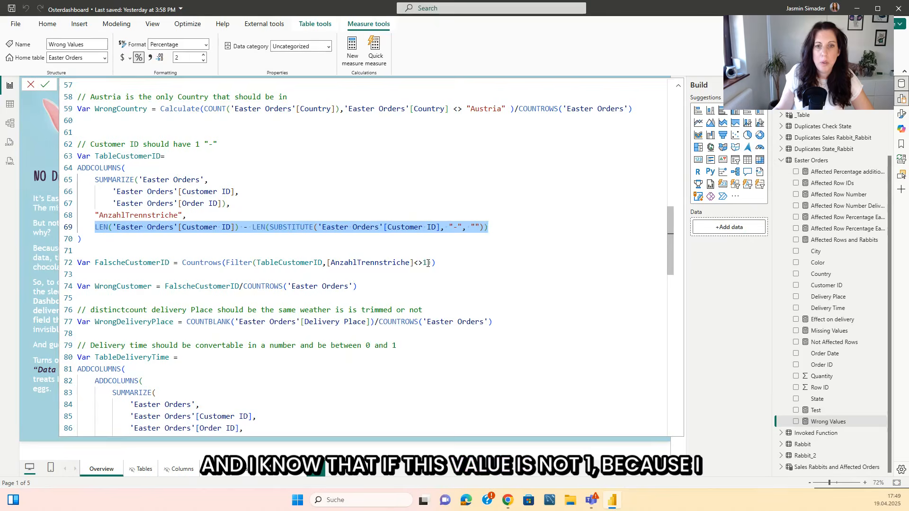
# Review the one-hyphen rule for Customer ID against the FalscheCustomerID and WrongCustomer variables.
pyautogui.doubleClick(210, 144)
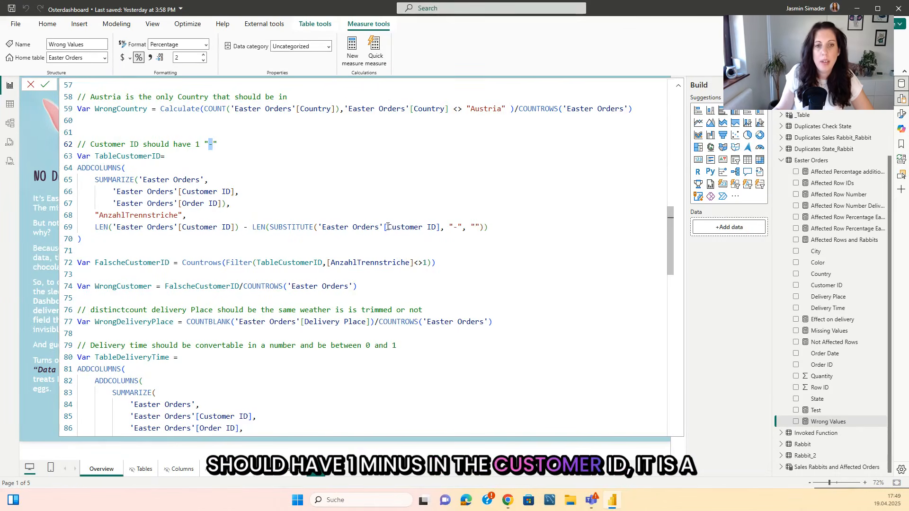
pyautogui.scroll(-1, 322, 236)
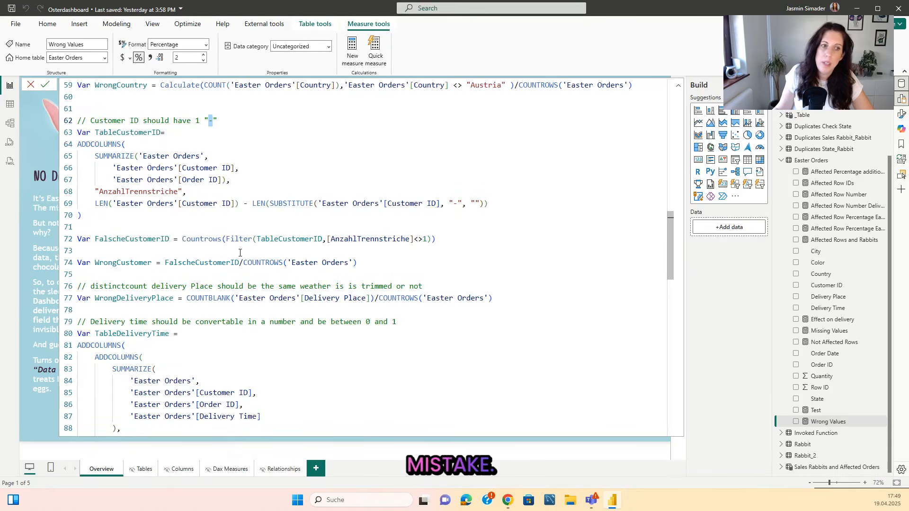
pyautogui.moveTo(95, 239); pyautogui.dragTo(177, 238)
pyautogui.scroll(-2, 292, 279)
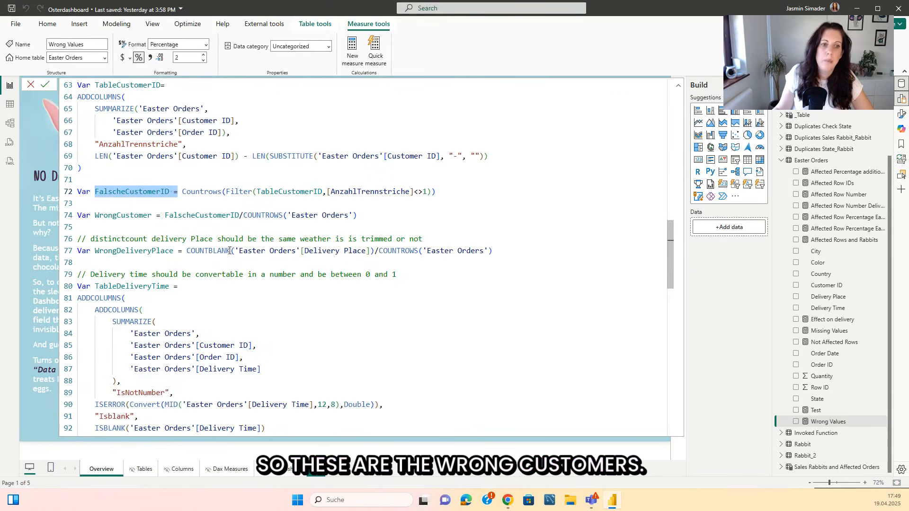
# Review the WrongDeliveryPlace blank check and the rule that Delivery Time must convert to a number between 0 and 1.
pyautogui.click(292, 279)
pyautogui.scroll(-1, 292, 279)
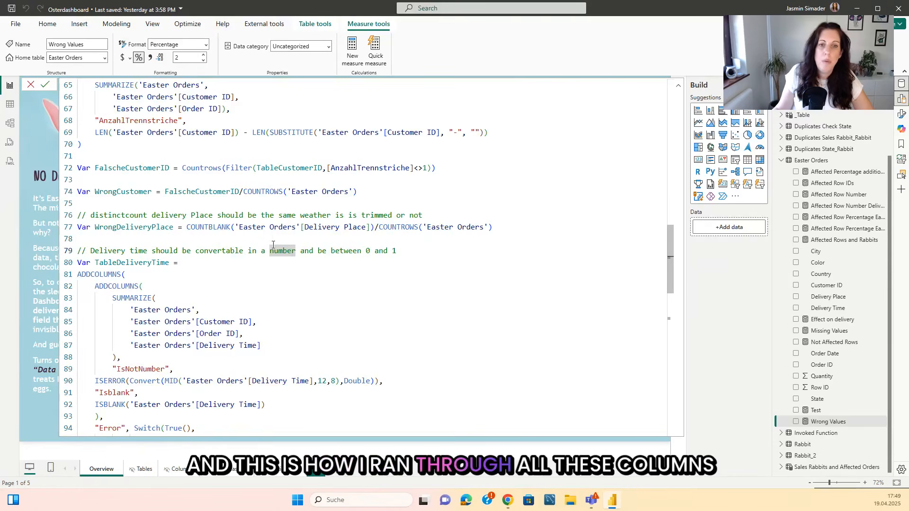
pyautogui.scroll(-1, 220, 246)
pyautogui.click(286, 255)
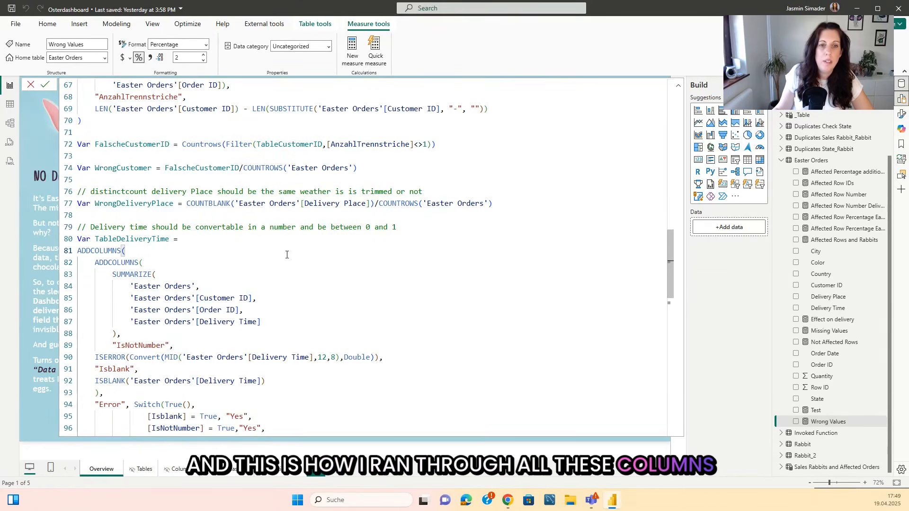
pyautogui.scroll(-4, 286, 254)
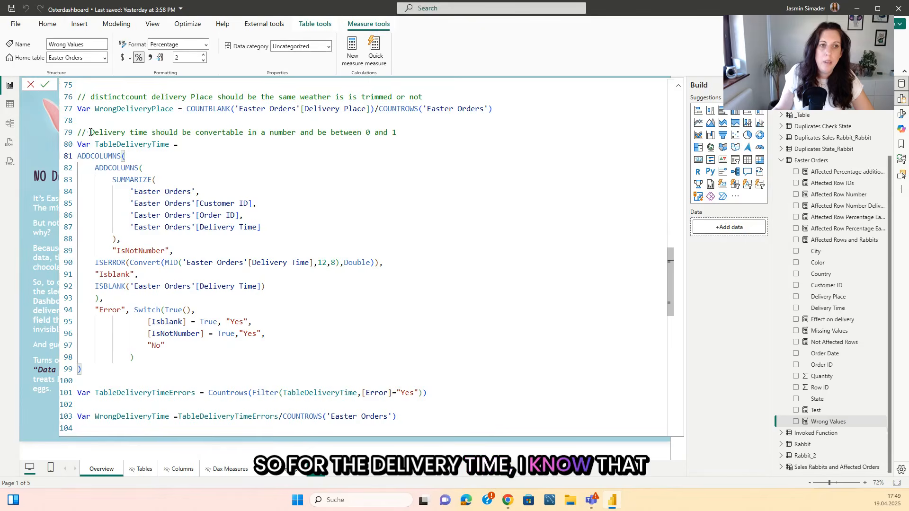
pyautogui.moveTo(90, 132); pyautogui.dragTo(393, 133)
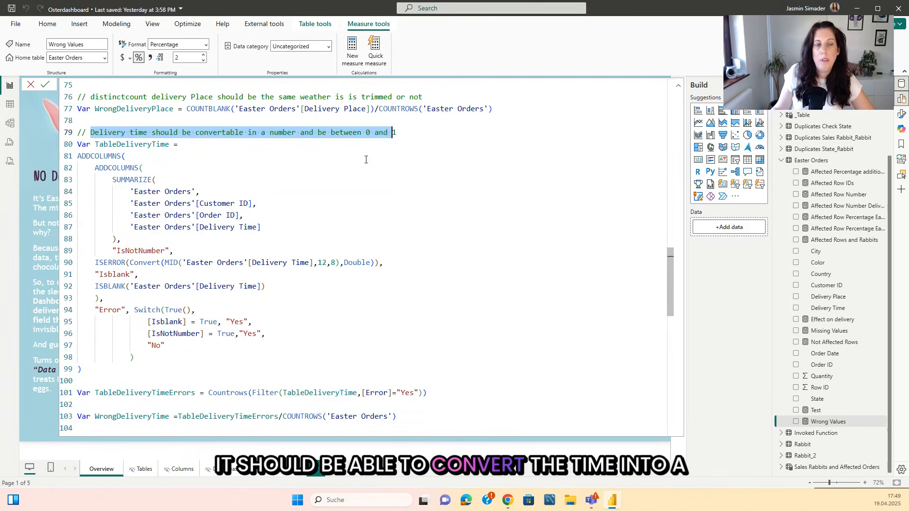
pyautogui.click(340, 151)
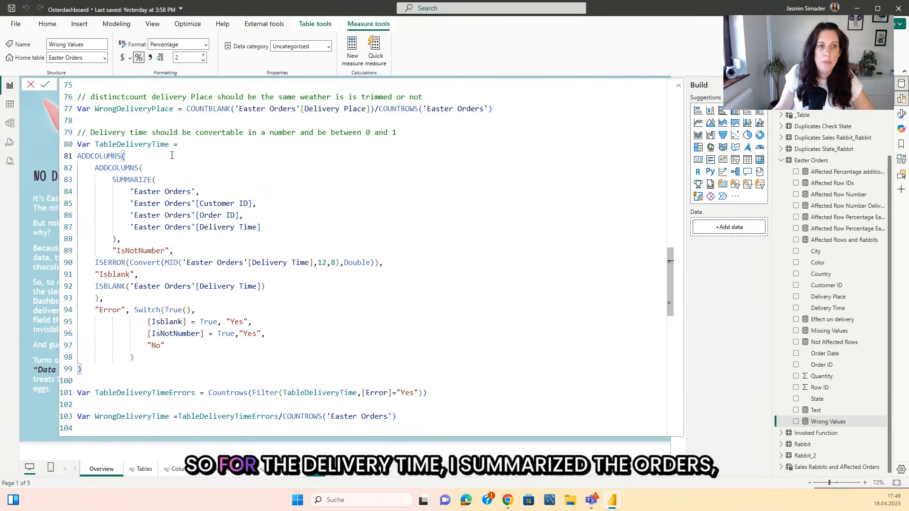
# Examine the IsNotNumber expression in TableDeliveryTime and compare it with the Delivery Time values in the Easter Orders data.
pyautogui.scroll(-1, 166, 156)
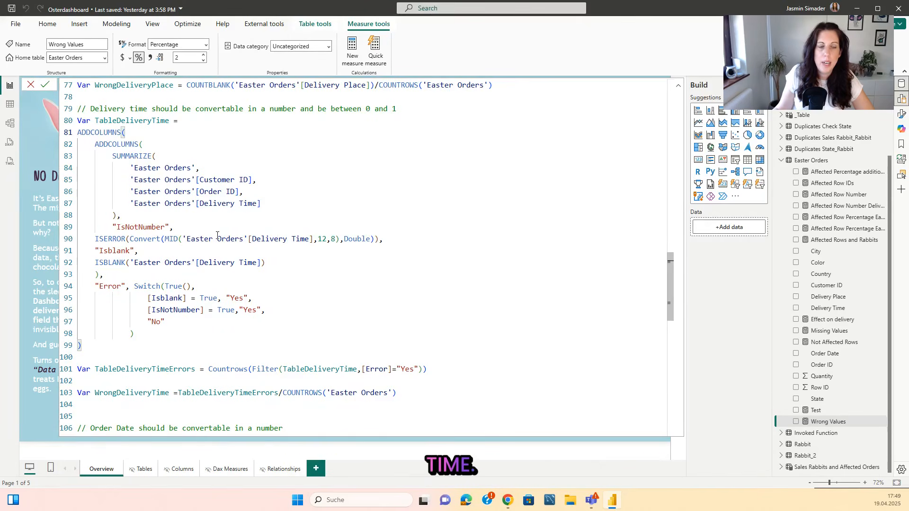
pyautogui.moveTo(113, 227); pyautogui.dragTo(165, 226)
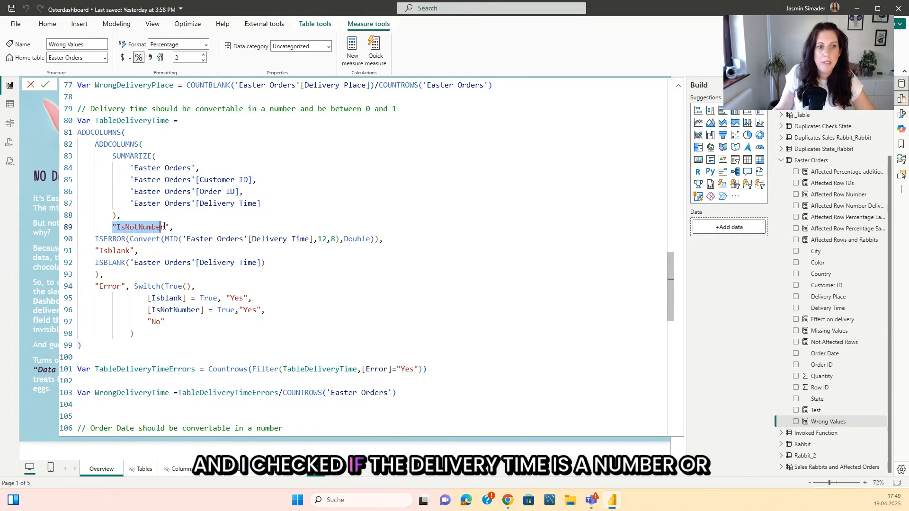
pyautogui.click(215, 219)
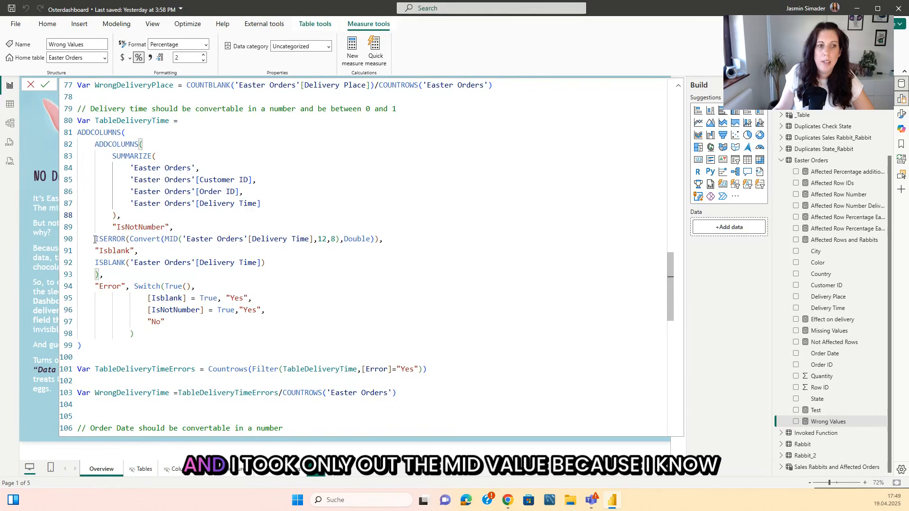
pyautogui.moveTo(94, 239); pyautogui.dragTo(382, 239)
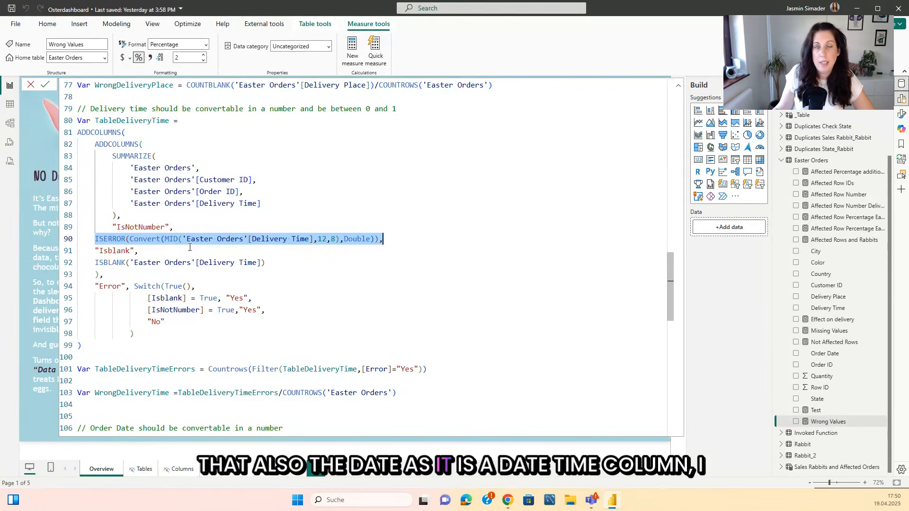
pyautogui.click(8, 106)
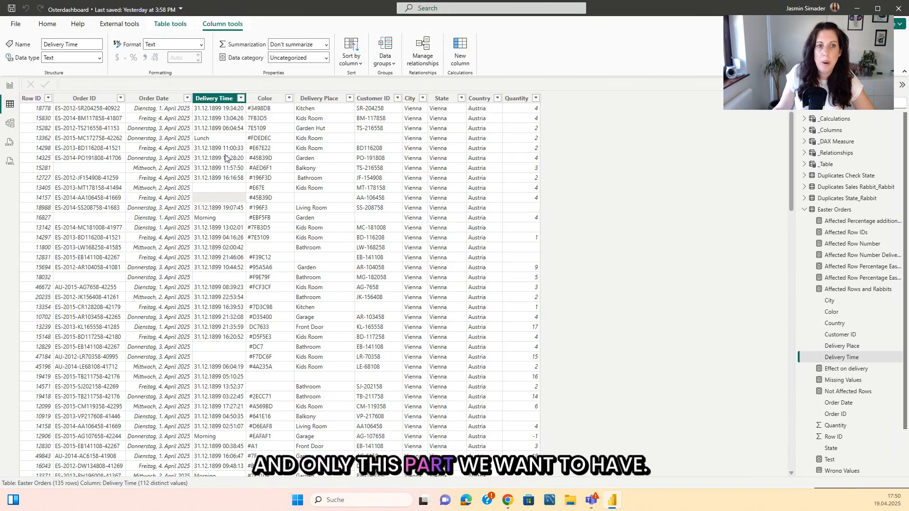
pyautogui.click(10, 86)
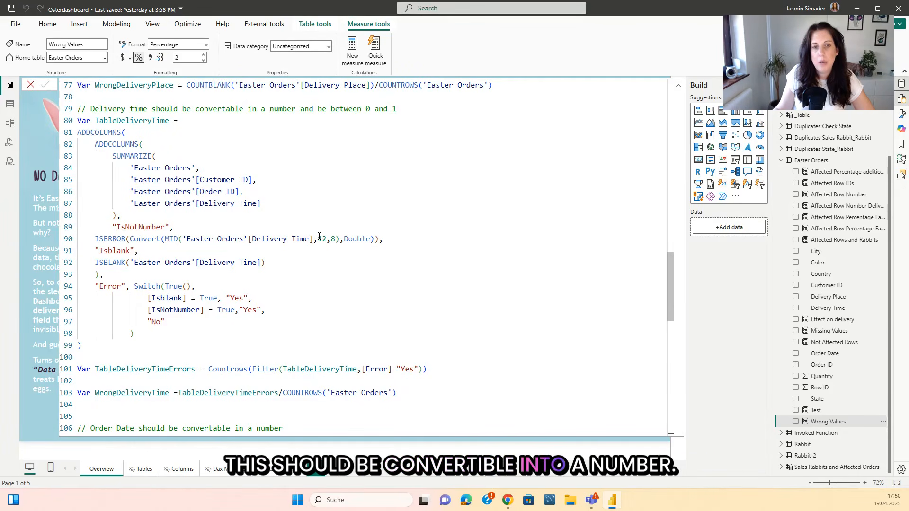
# Review the Isblank and Error columns of TableDeliveryTime, then the remaining checks through the Result SWITCH, and collapse the formula.
pyautogui.scroll(-1, 104, 242)
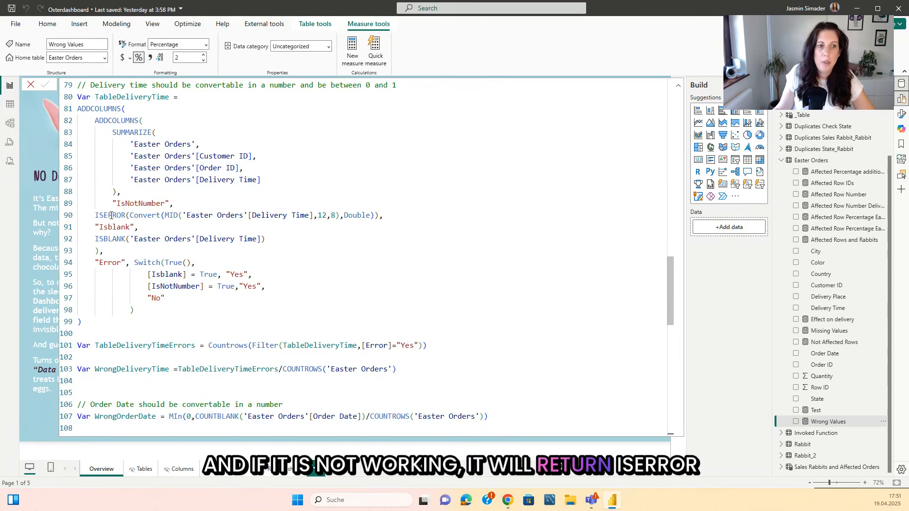
pyautogui.scroll(-1, 118, 203)
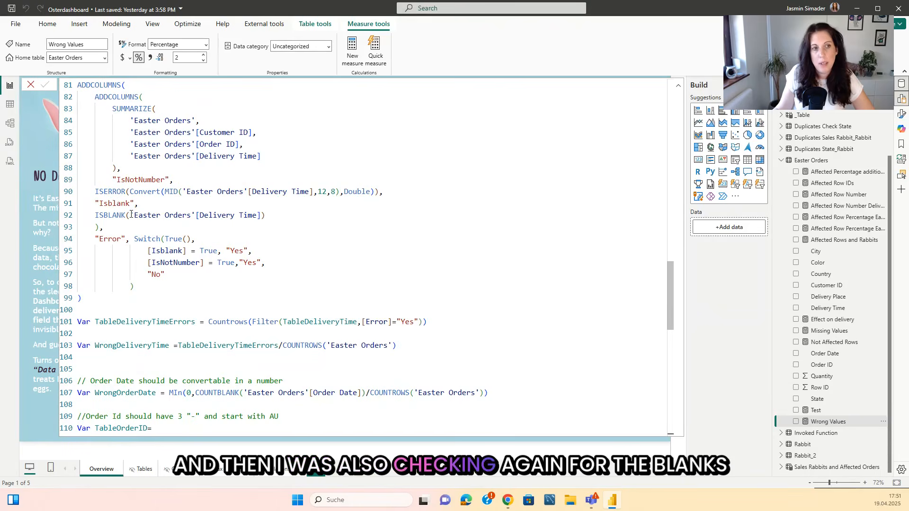
pyautogui.scroll(-1, 131, 214)
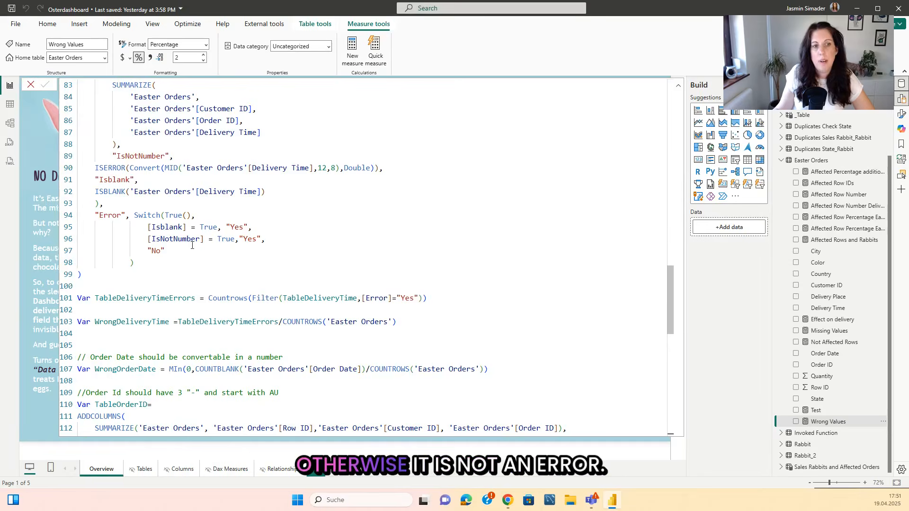
pyautogui.scroll(-2, 181, 246)
pyautogui.scroll(-13, 181, 245)
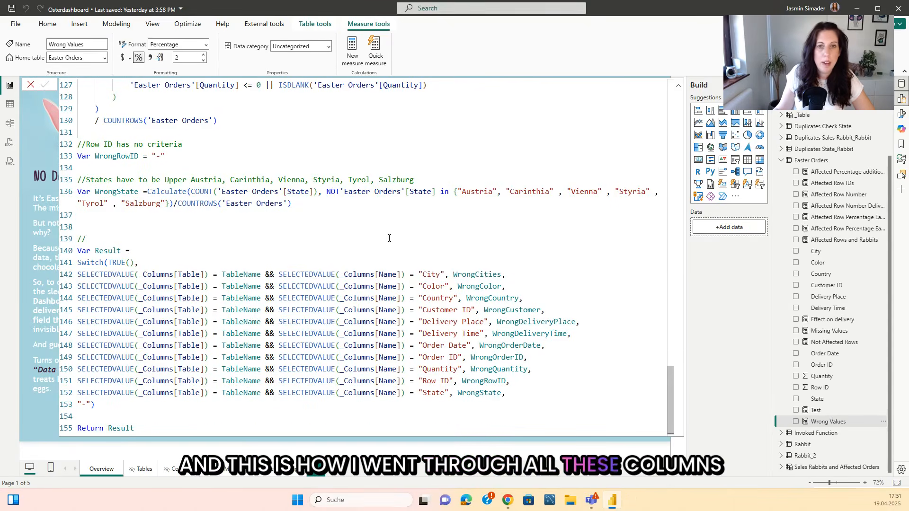
pyautogui.scroll(-1, 256, 235)
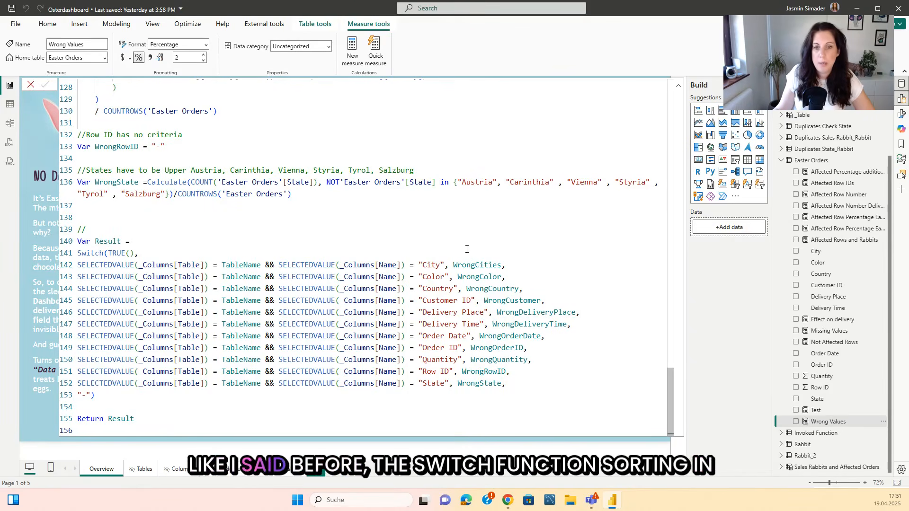
pyautogui.click(681, 89)
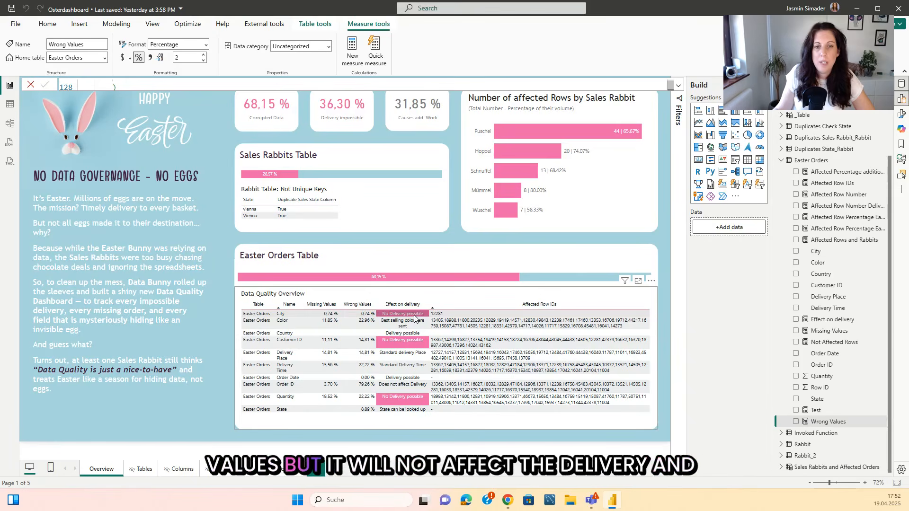
# Review the Effect on delivery measure, from its IF variables per column to the Result SWITCH, and collapse the formula.
pyautogui.click(850, 324)
pyautogui.click(680, 86)
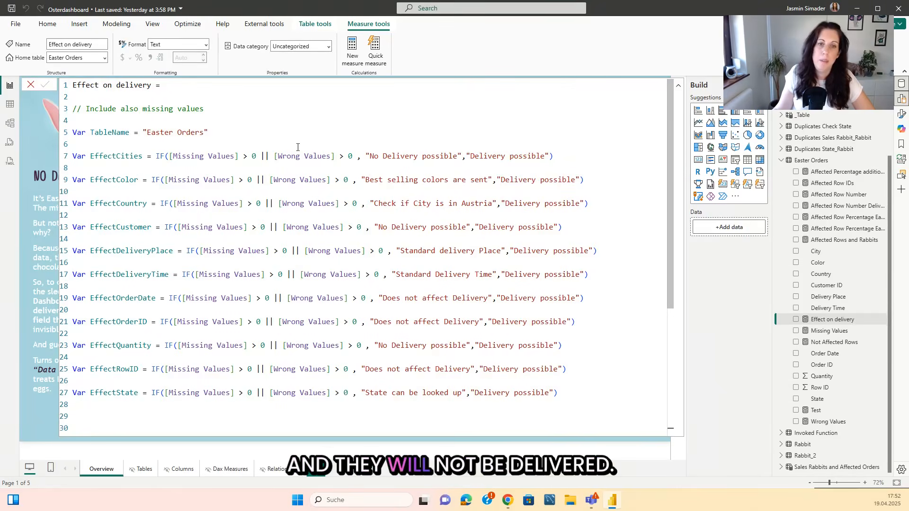
pyautogui.scroll(-1, 249, 166)
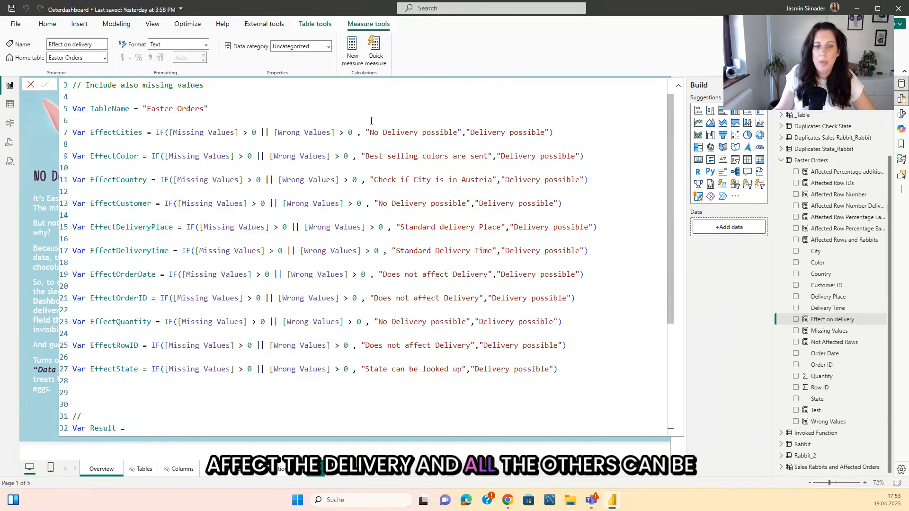
pyautogui.scroll(-3, 403, 189)
pyautogui.scroll(-2, 434, 261)
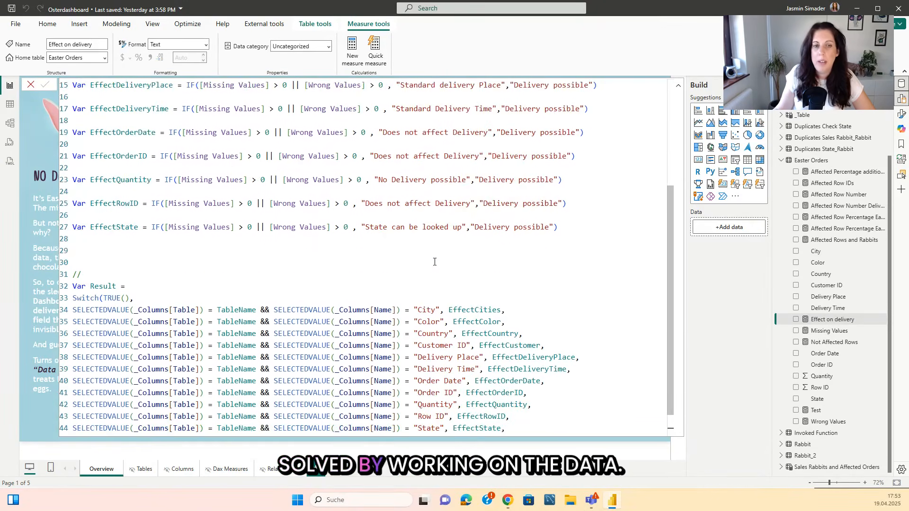
pyautogui.scroll(-1, 435, 262)
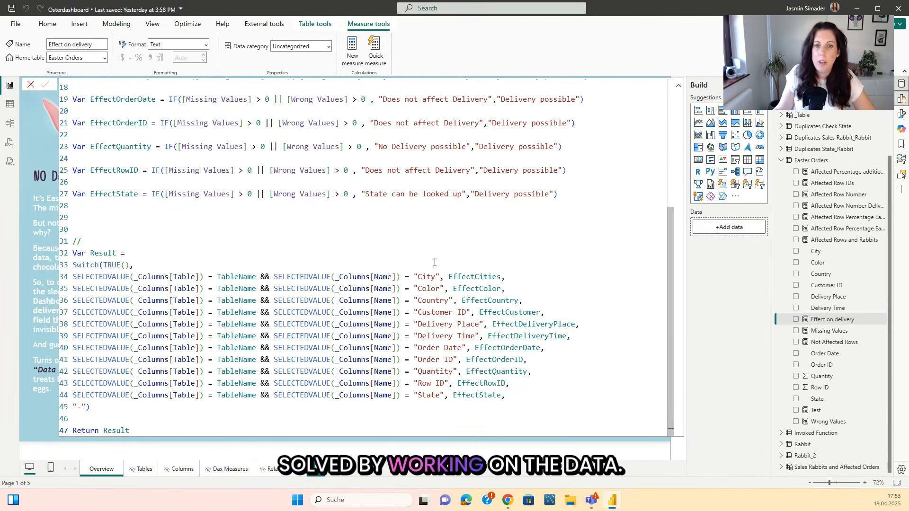
pyautogui.click(678, 86)
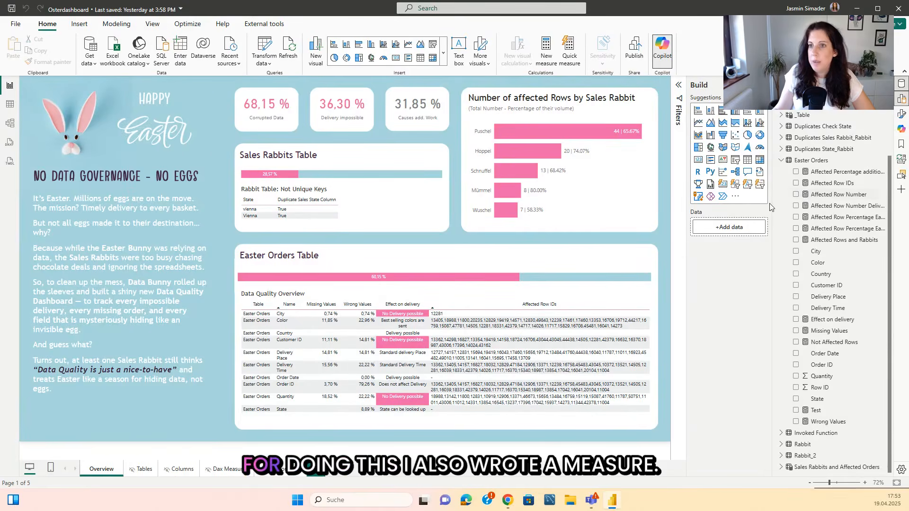
# Open the Affected Row IDs measure and examine the TableCityErrors and FilterCityErrors variables.
pyautogui.click(824, 184)
pyautogui.scroll(-1, 304, 225)
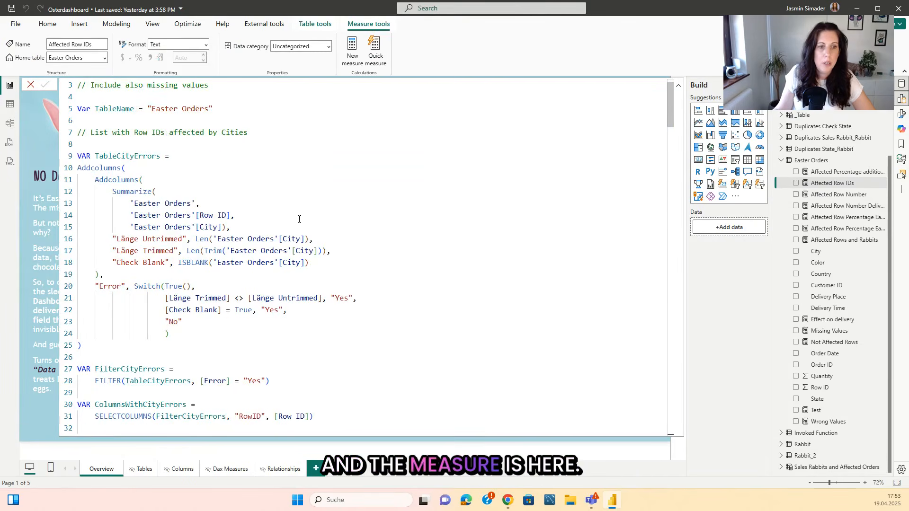
pyautogui.scroll(-1, 305, 224)
pyautogui.scroll(-1, 286, 217)
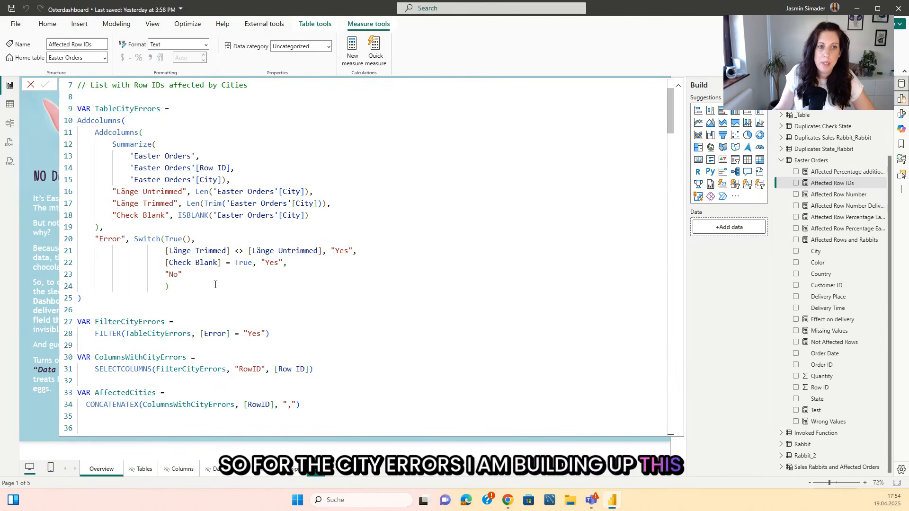
pyautogui.scroll(-1, 233, 279)
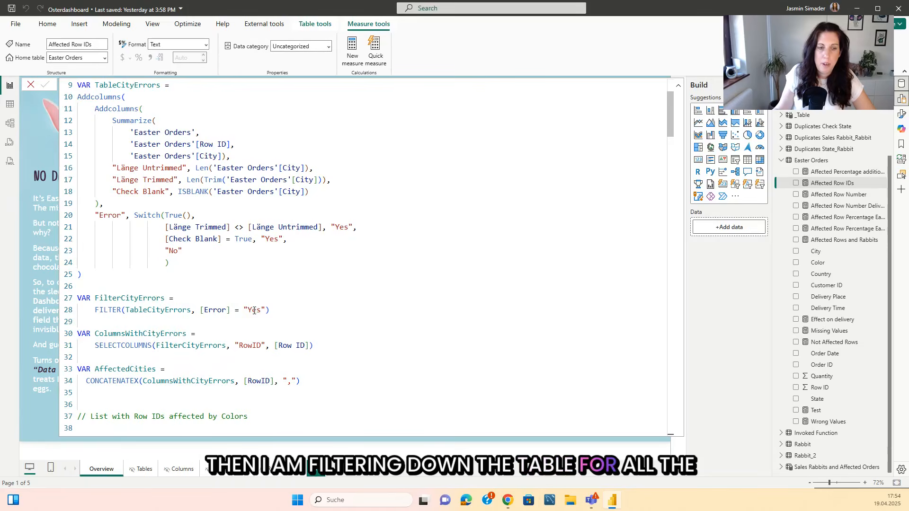
pyautogui.scroll(-1, 254, 310)
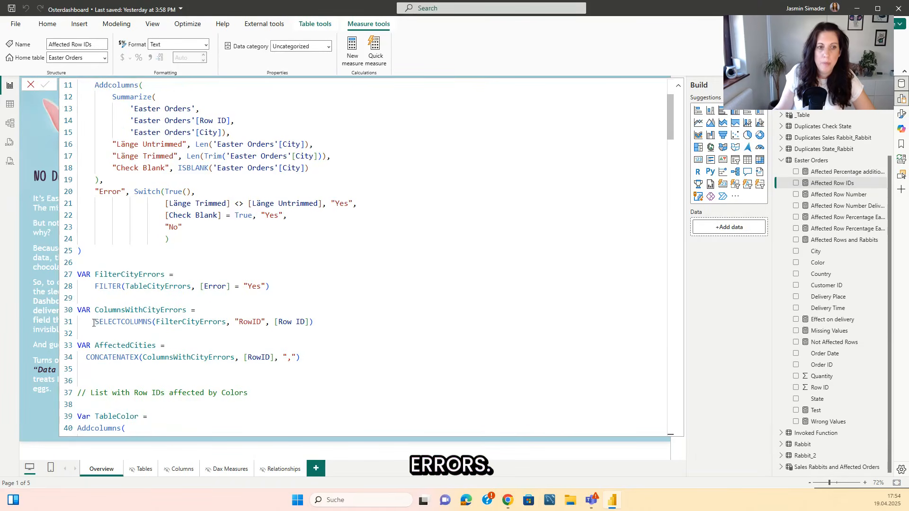
# Examine how SELECTCOLUMNS picks the Row IDs with city errors and CONCATENATEX joins them with a comma.
pyautogui.moveTo(93, 322); pyautogui.dragTo(329, 324)
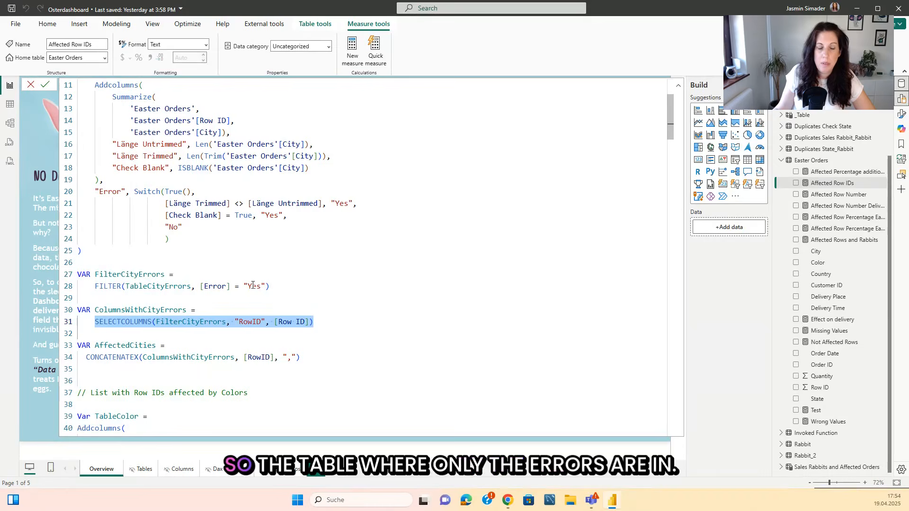
pyautogui.click(354, 336)
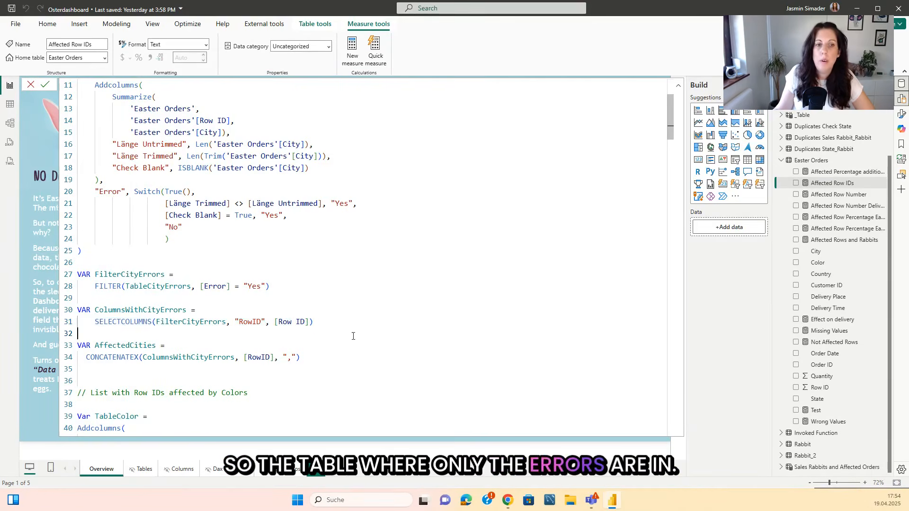
pyautogui.moveTo(95, 323); pyautogui.dragTo(313, 323)
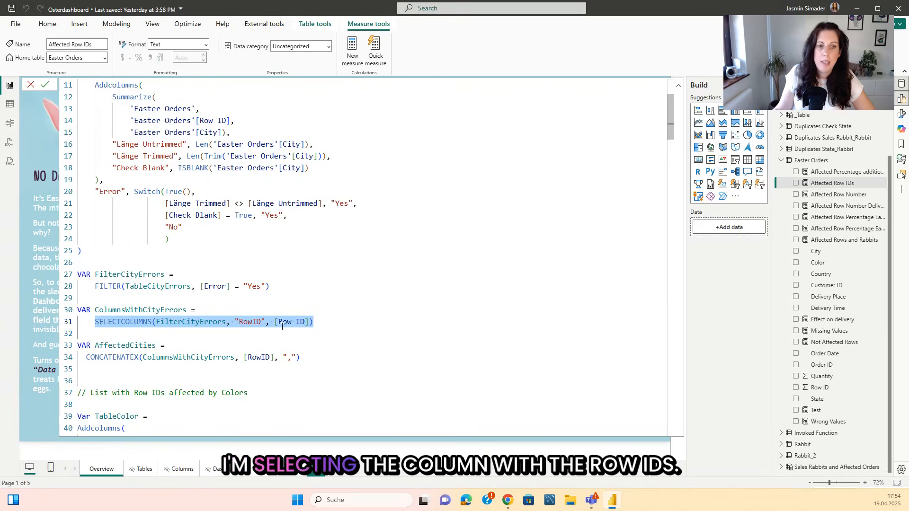
pyautogui.scroll(-1, 246, 325)
pyautogui.click(112, 334)
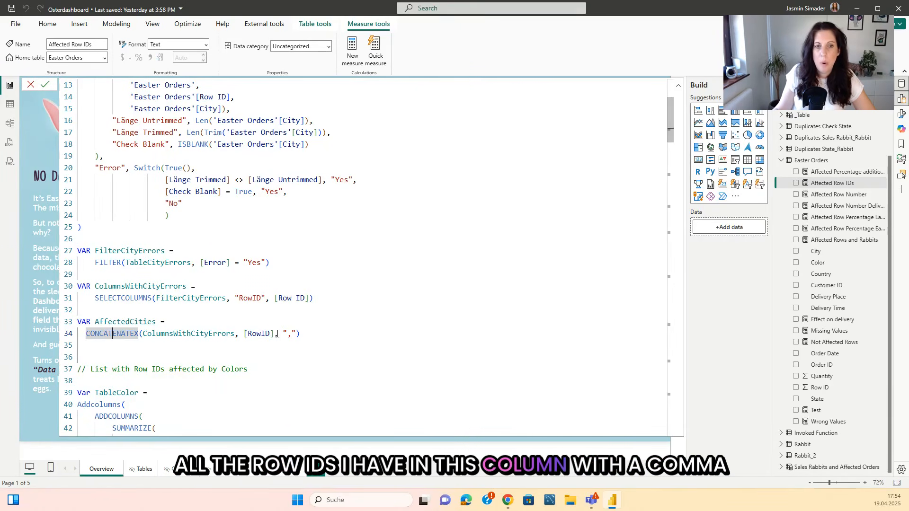
pyautogui.moveTo(285, 333); pyautogui.dragTo(296, 333)
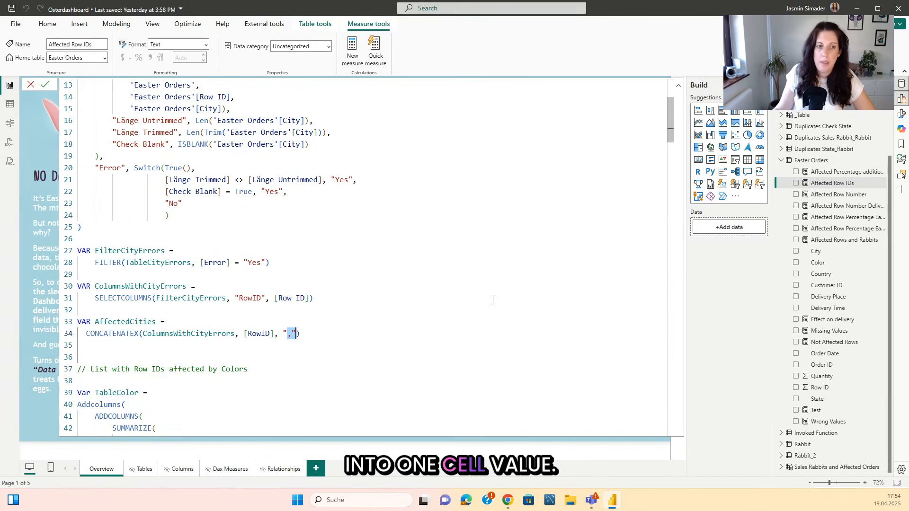
# Review the matching color and country sections of the Affected Row IDs measure, then collapse the formula.
pyautogui.scroll(-10, 349, 294)
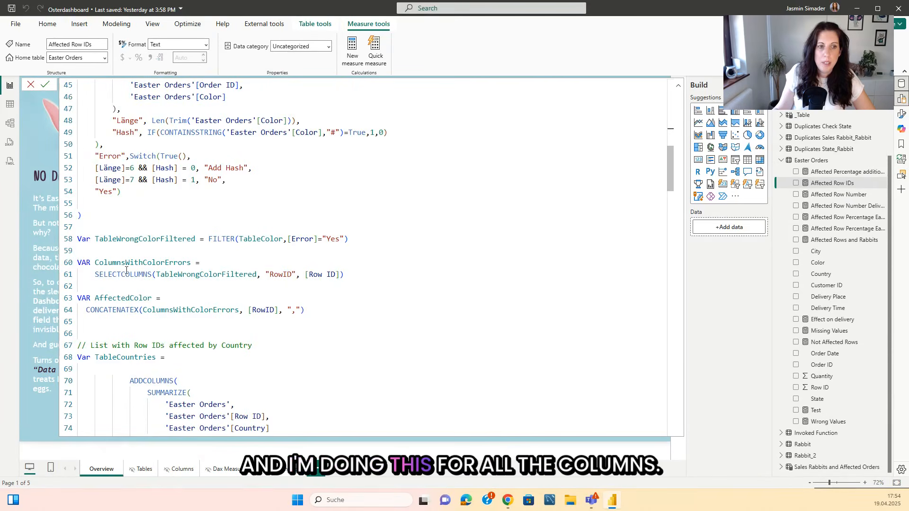
pyautogui.scroll(-1, 126, 270)
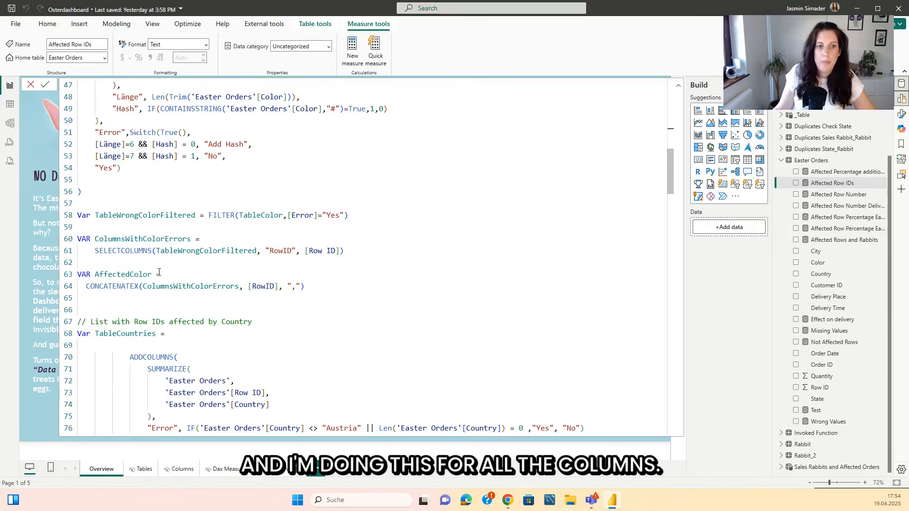
pyautogui.click(679, 90)
# Copy the Affected Row IDs value of the Color row in the Data Quality Overview table.
pyautogui.click(661, 269)
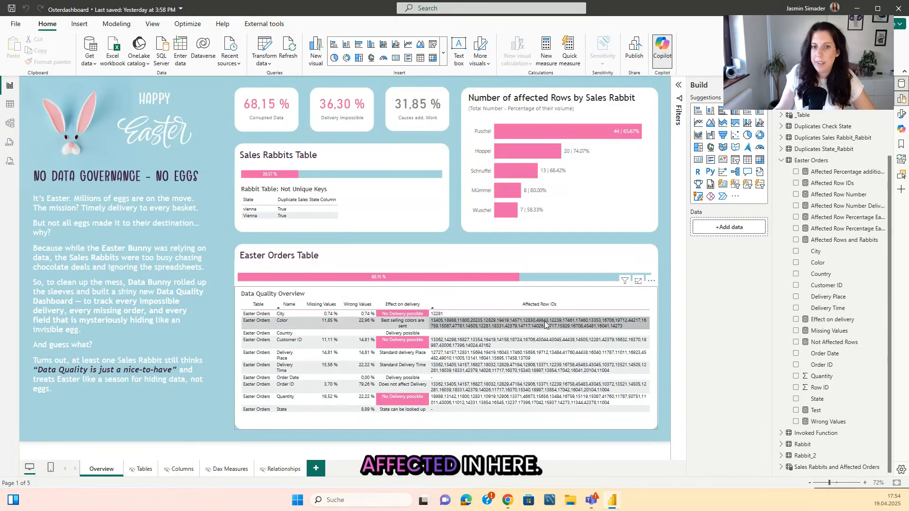
pyautogui.rightClick(461, 328)
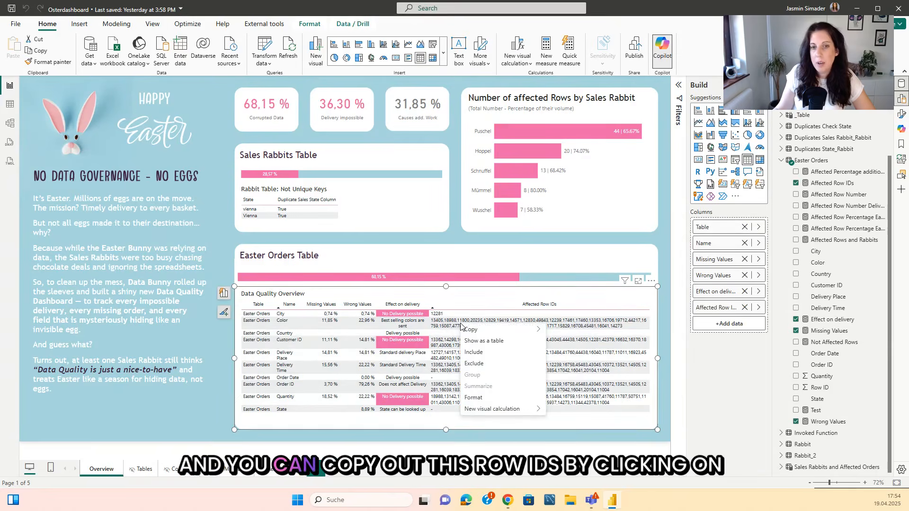
pyautogui.click(650, 289)
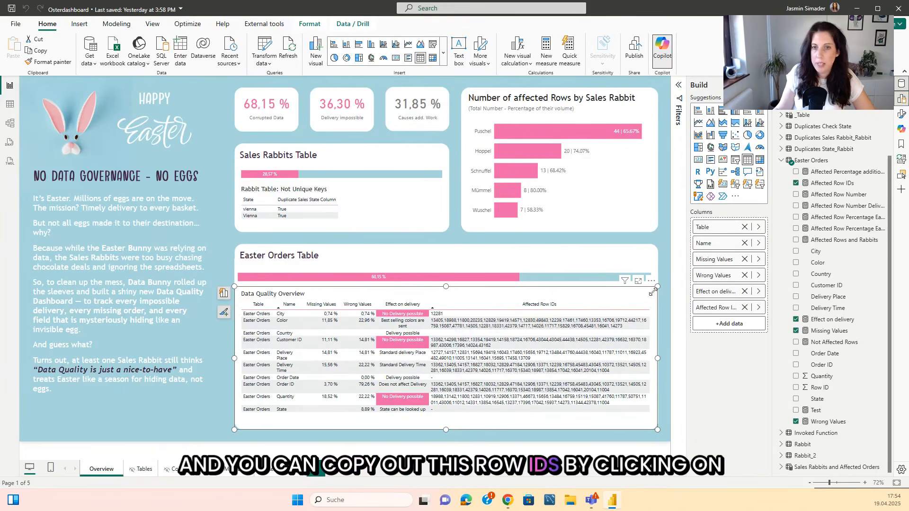
pyautogui.rightClick(518, 325)
pyautogui.moveTo(559, 328)
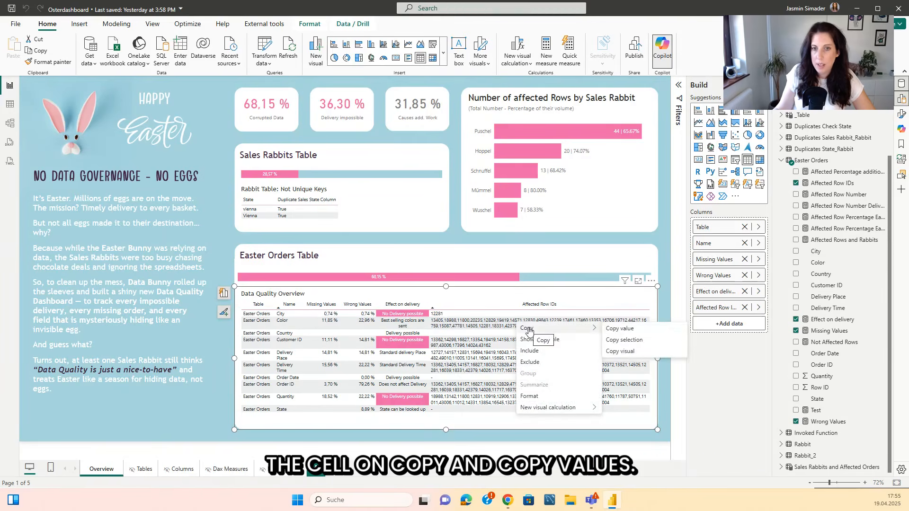
pyautogui.click(630, 329)
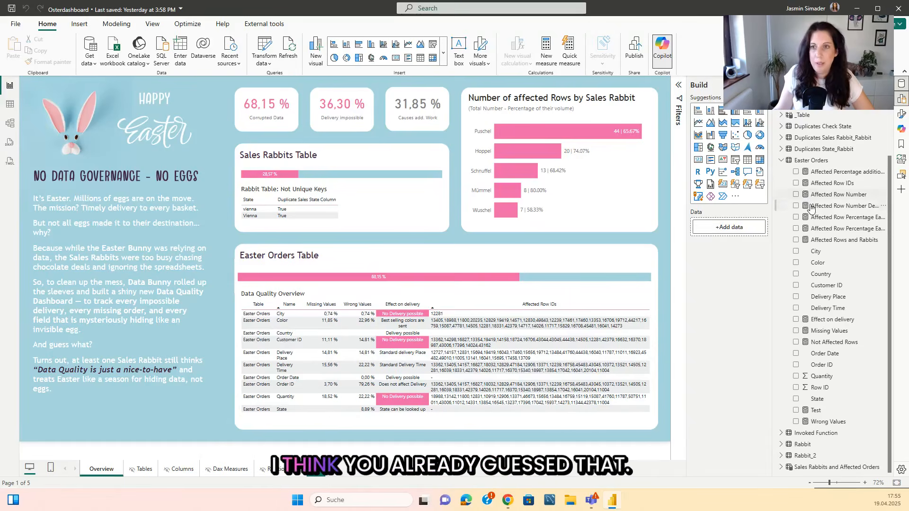
# Open the Affected Row Number measure and examine its ColumnsWithCityErrors variable.
pyautogui.click(834, 196)
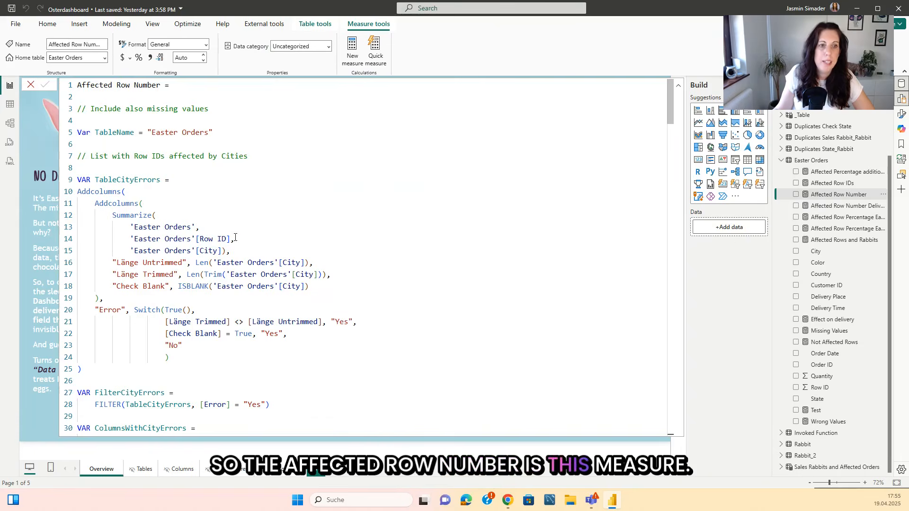
pyautogui.scroll(-5, 235, 238)
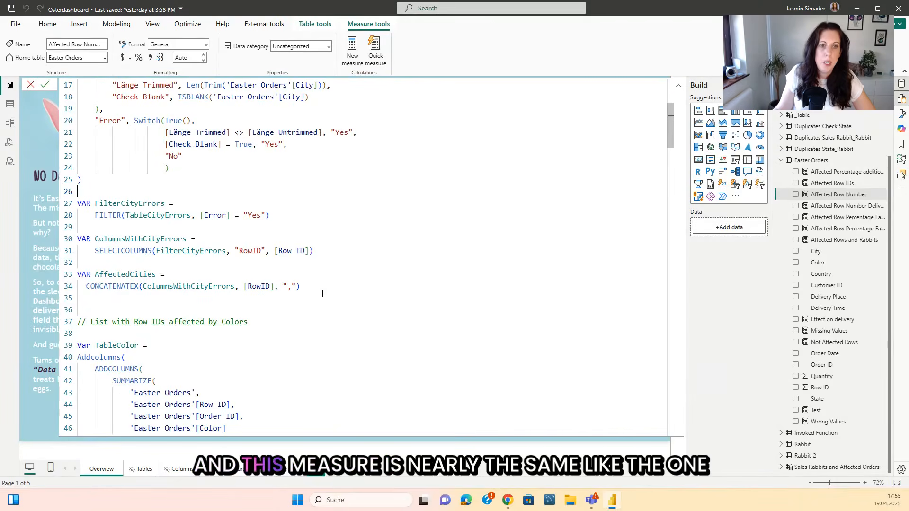
pyautogui.moveTo(314, 251); pyautogui.dragTo(77, 240)
pyautogui.click(94, 262)
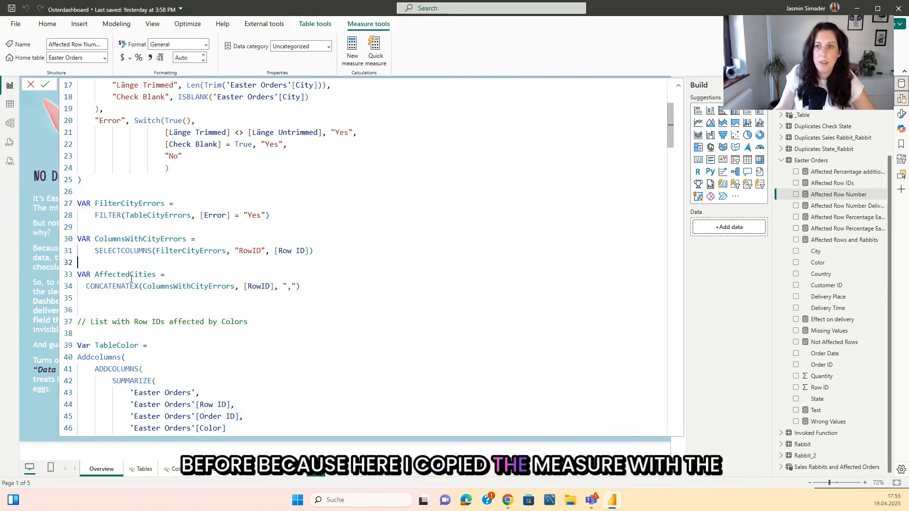
pyautogui.moveTo(79, 240); pyautogui.dragTo(320, 245)
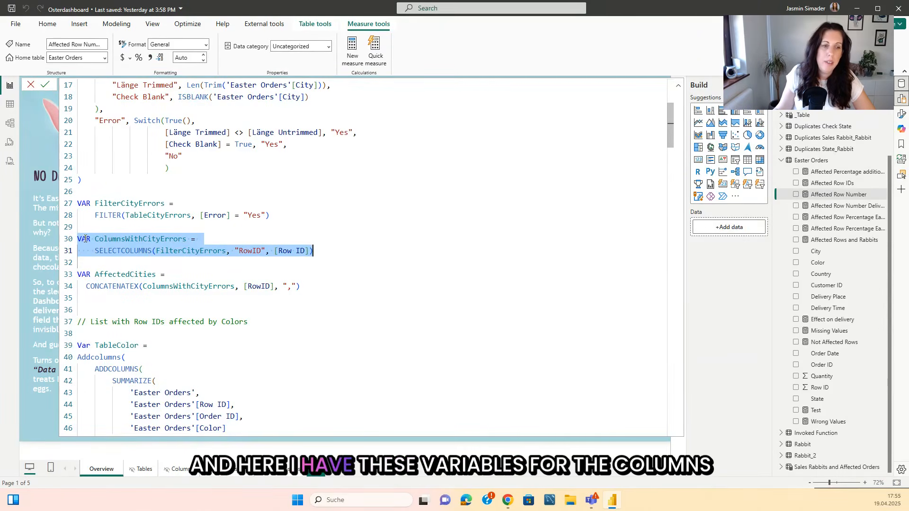
pyautogui.click(107, 240)
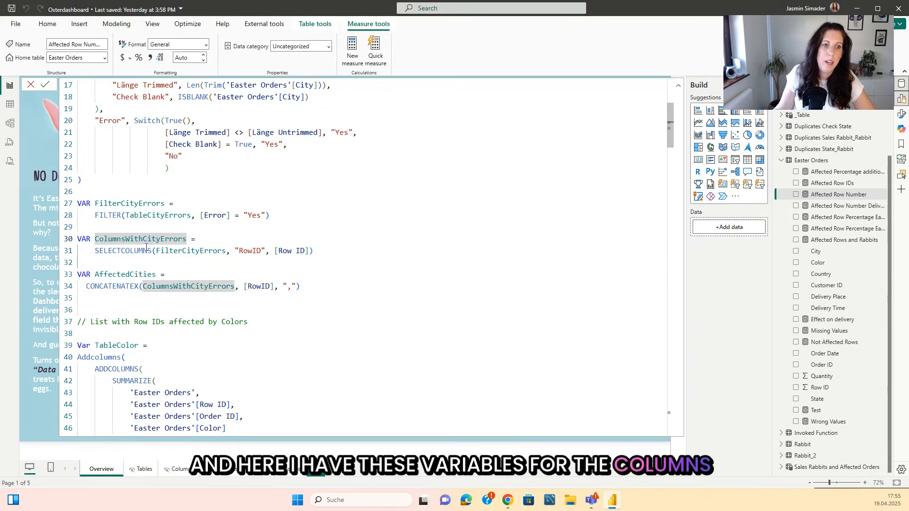
# Delete the AffectedCities variable with its CONCATENATEX expression from the Affected Row Number measure.
pyautogui.moveTo(78, 274); pyautogui.dragTo(360, 287)
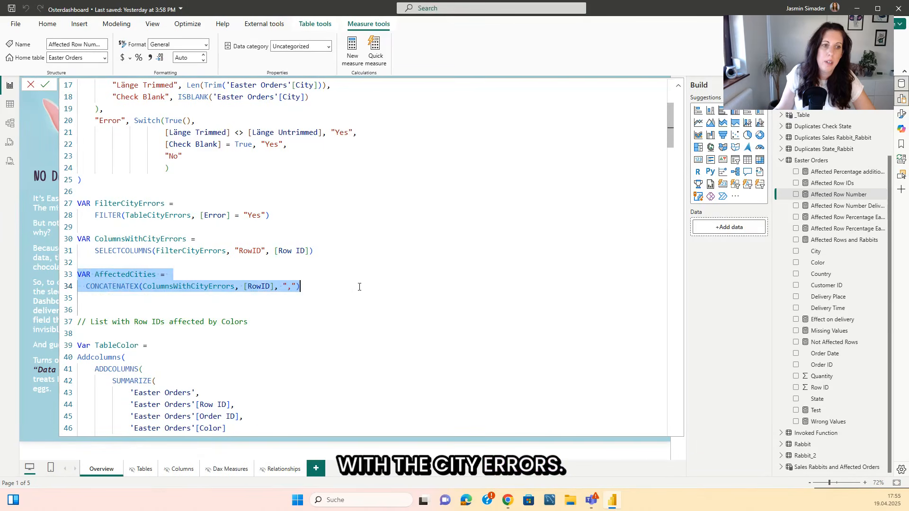
pyautogui.press('Delete')
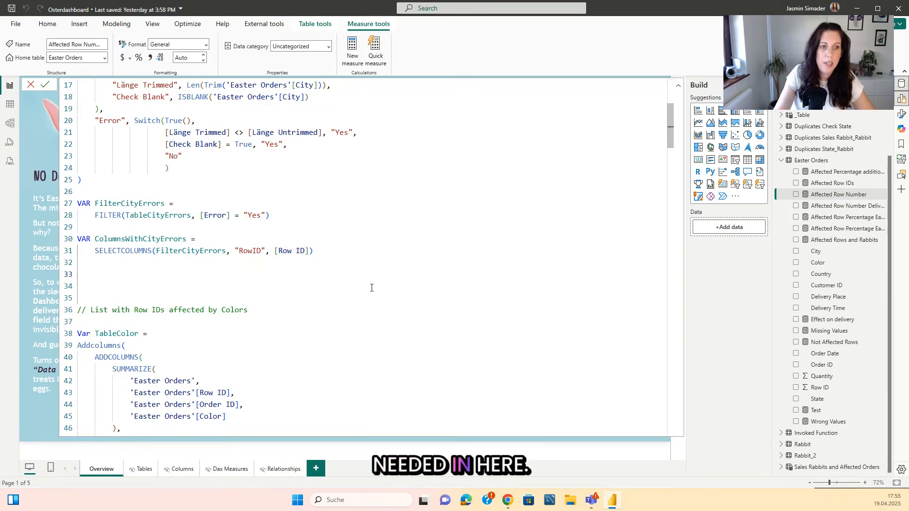
# Examine how CombinedIDs merges error columns such as ColumnQuantityError with UNION and reduces them with DISTINCT.
pyautogui.scroll(-20, 371, 288)
pyautogui.scroll(-2, 279, 228)
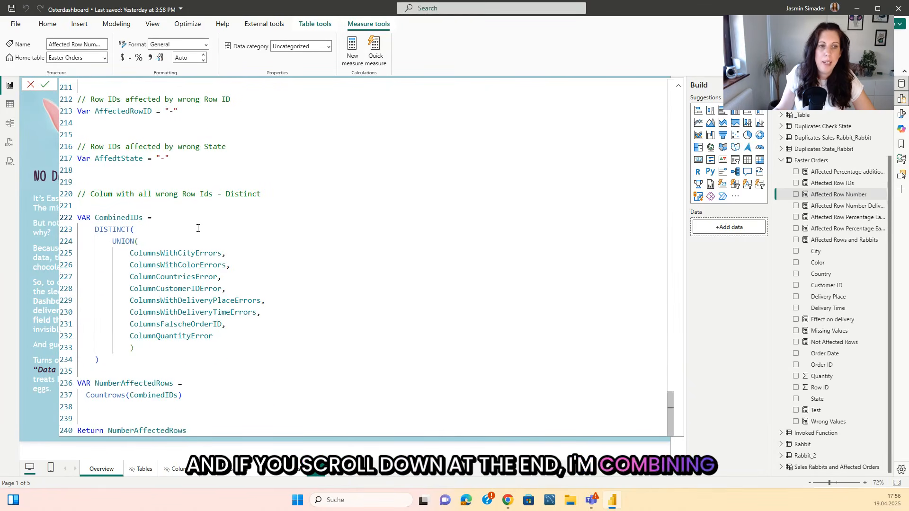
pyautogui.scroll(1, 142, 108)
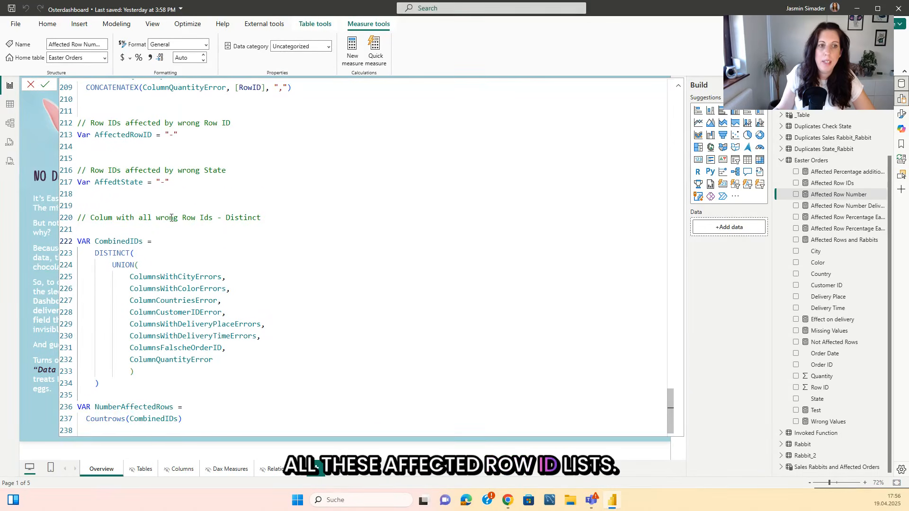
pyautogui.scroll(4, 171, 217)
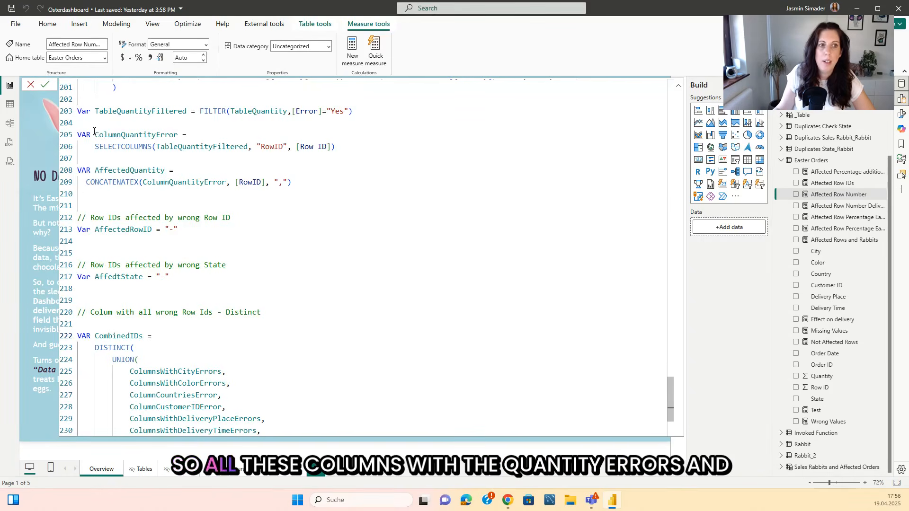
pyautogui.moveTo(95, 135); pyautogui.dragTo(178, 135)
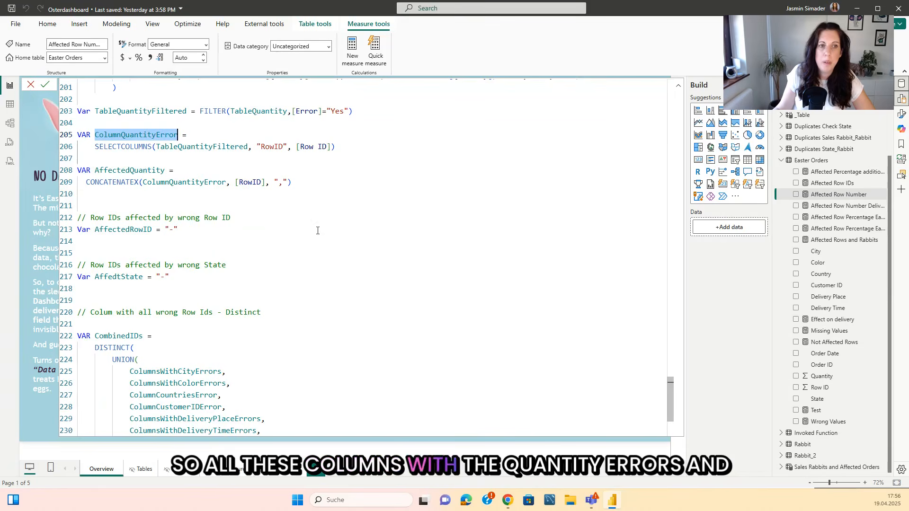
pyautogui.scroll(-5, 334, 234)
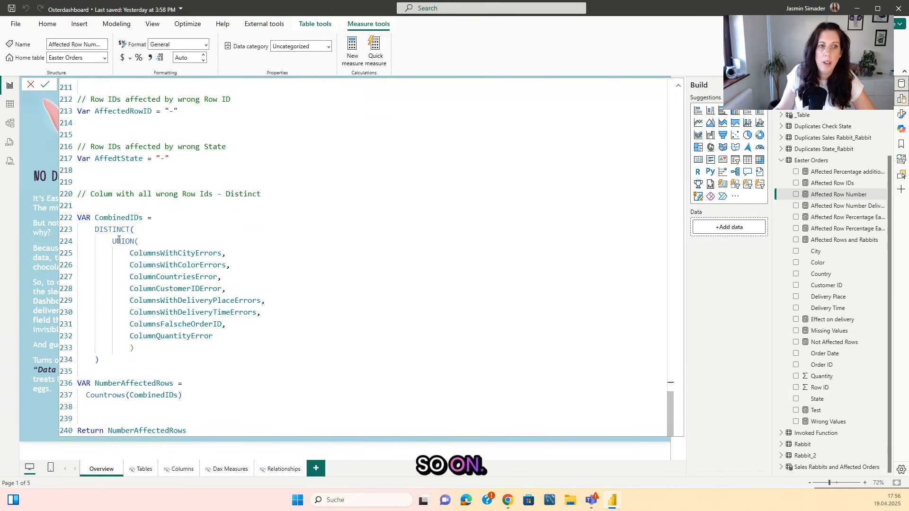
pyautogui.click(125, 241)
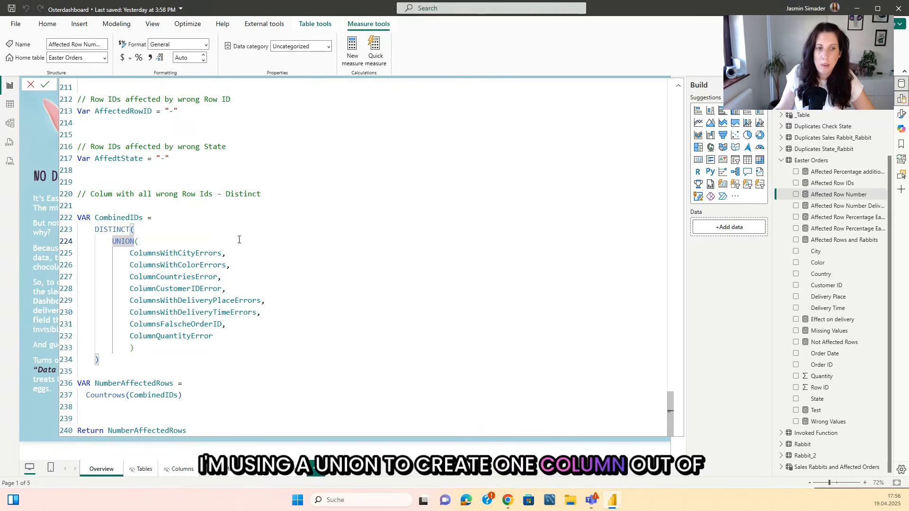
pyautogui.click(108, 229)
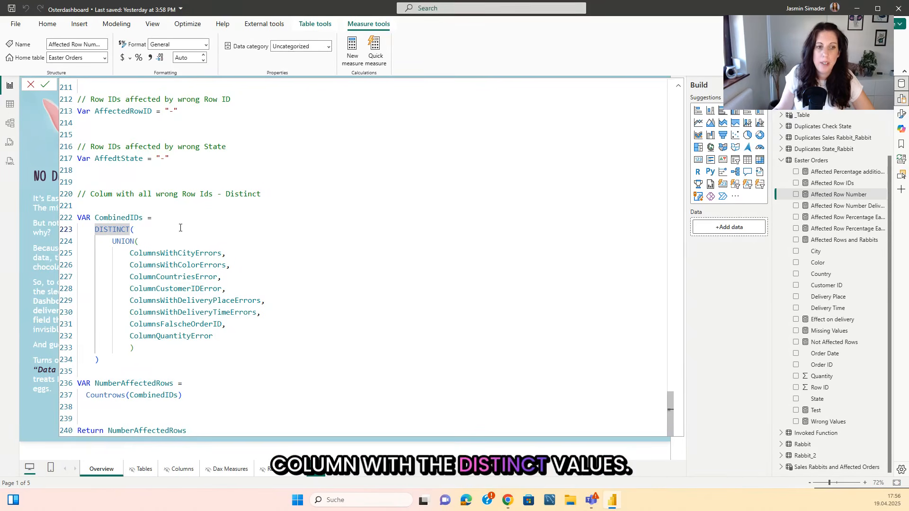
pyautogui.click(265, 300)
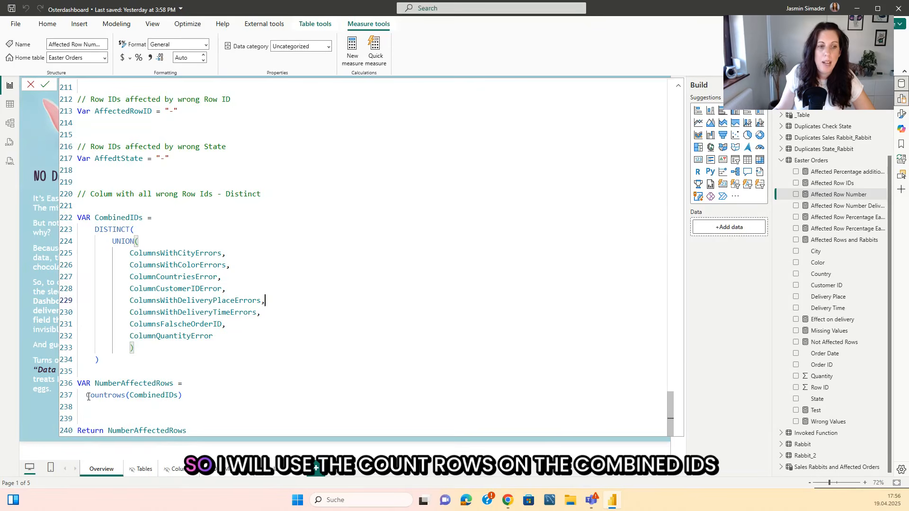
# Review the Countrows call on CombinedIDs and the returned NumberAffectedRows variable, then collapse the formula.
pyautogui.click(86, 396)
pyautogui.click(160, 396)
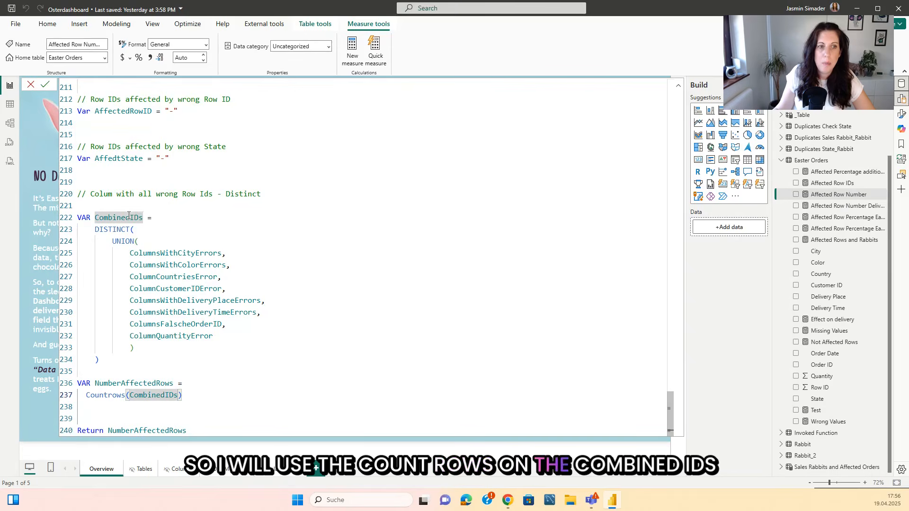
pyautogui.click(190, 289)
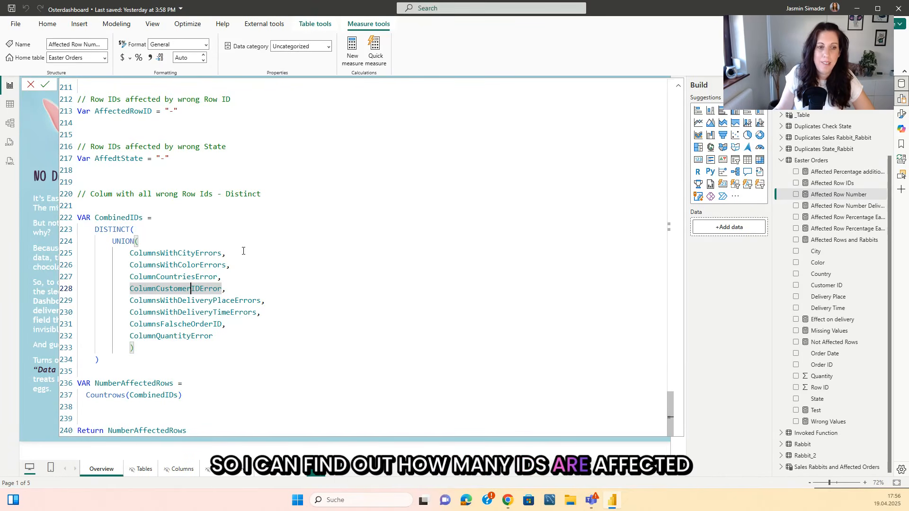
pyautogui.click(108, 432)
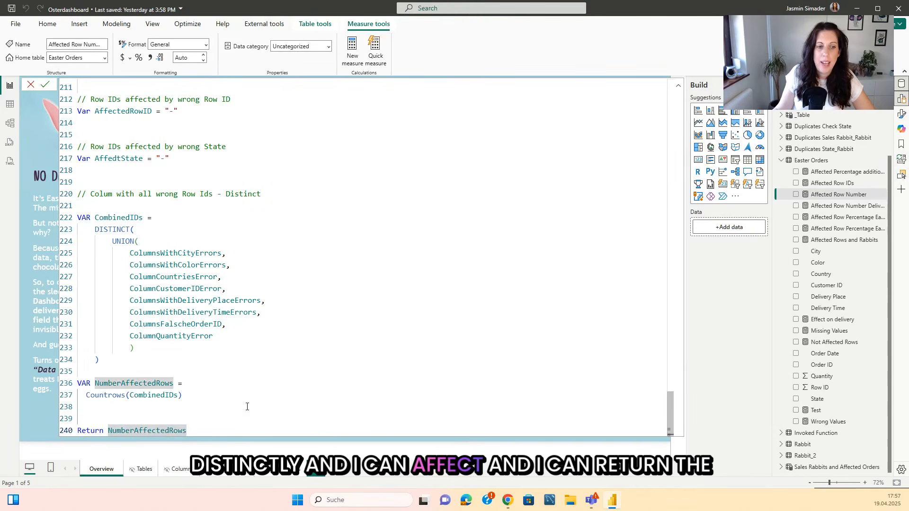
pyautogui.click(180, 406)
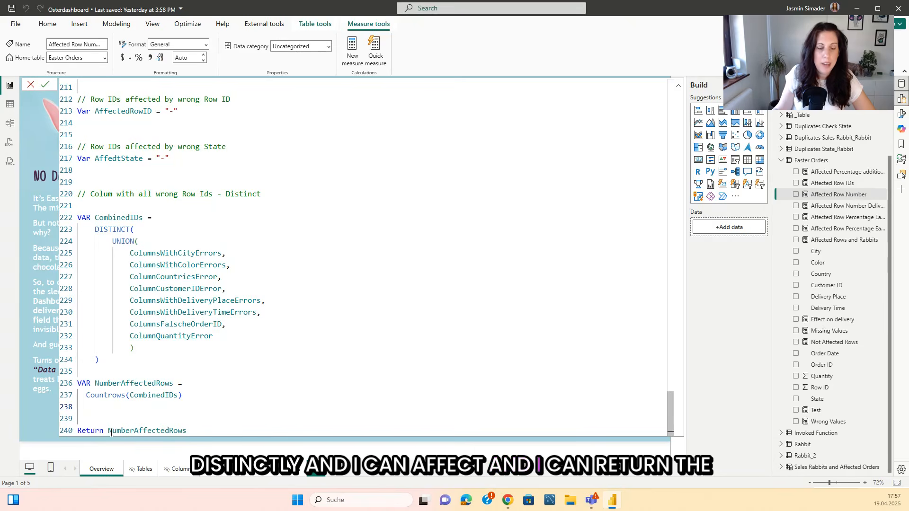
pyautogui.moveTo(108, 432); pyautogui.dragTo(187, 432)
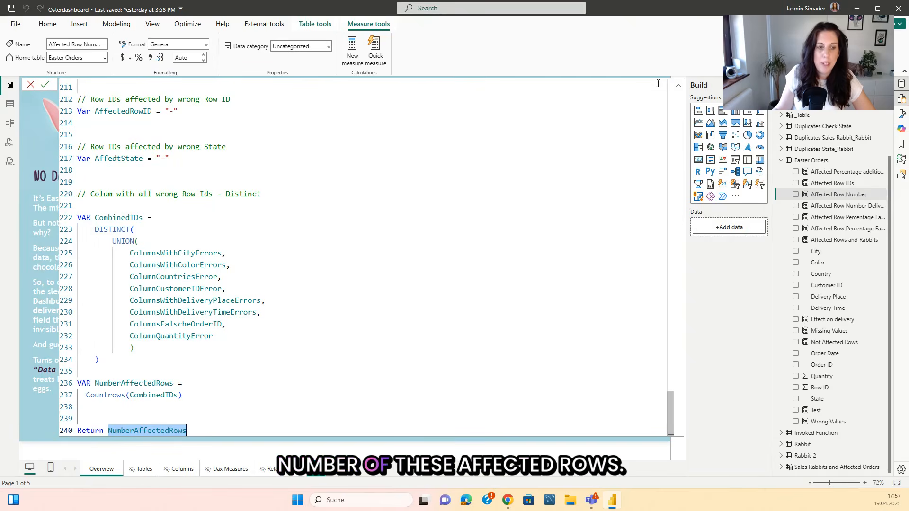
pyautogui.click(678, 86)
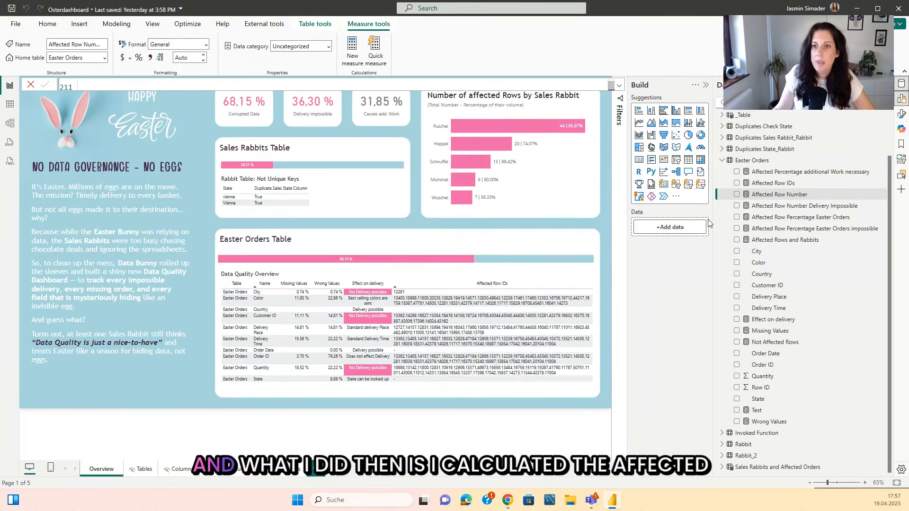
# Open the Affected Row Percentage Easter Orders measure, review its AllRows and DIVIDE variables, and close the formula.
pyautogui.click(784, 221)
pyautogui.click(619, 85)
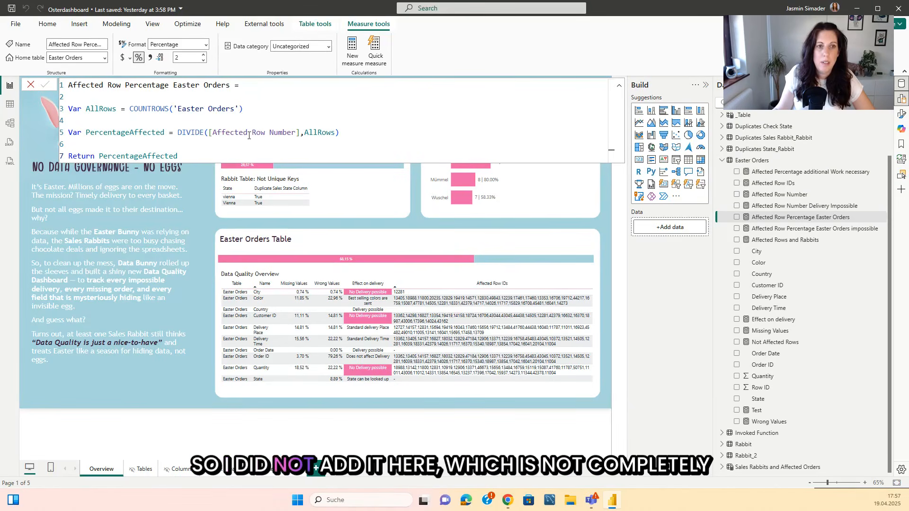
pyautogui.click(622, 90)
pyautogui.click(576, 233)
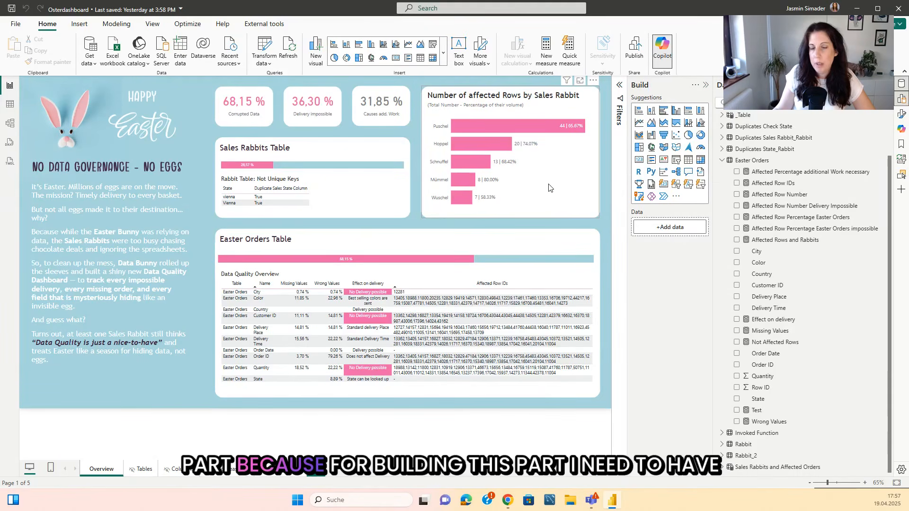
# Check the Affected Rows and Rabbits measure, then expand the formula of the Sales Rabbits and Affected Orders calculated table.
pyautogui.click(781, 240)
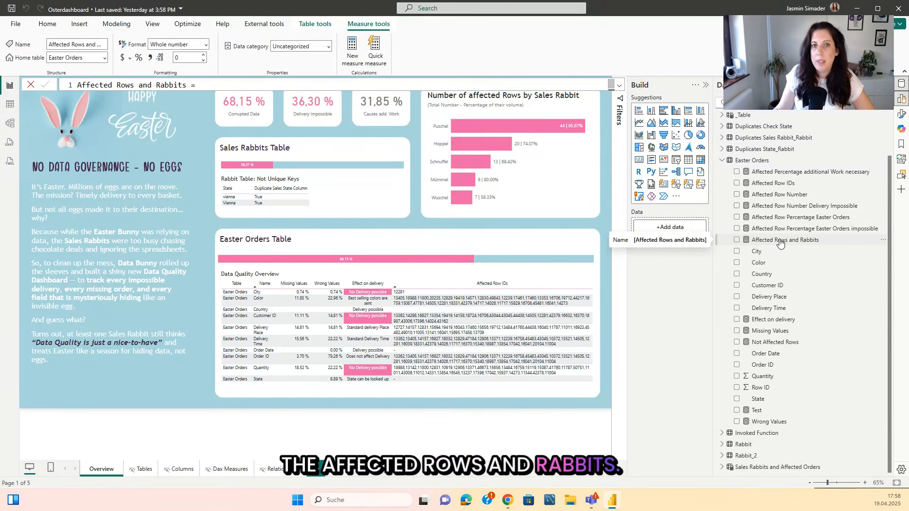
pyautogui.click(610, 224)
pyautogui.click(116, 24)
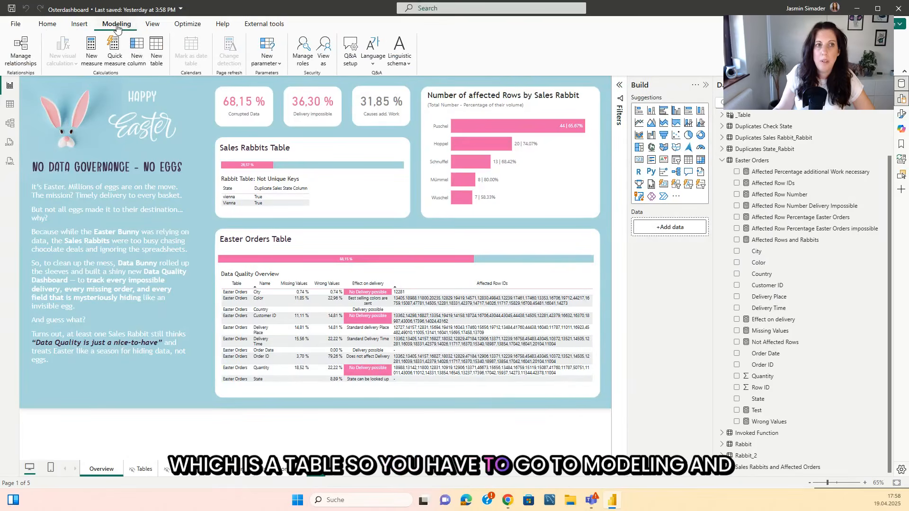
pyautogui.click(758, 468)
pyautogui.click(620, 85)
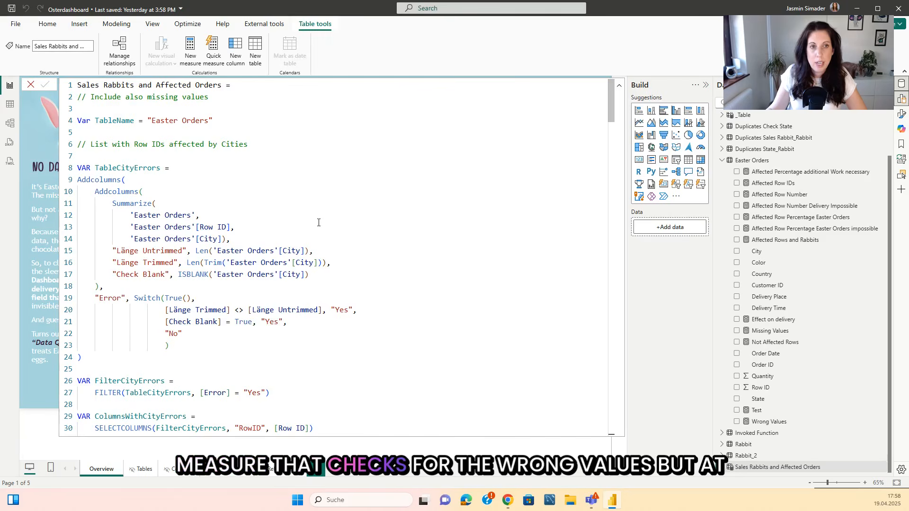
# Review the Sales Rabbits and Affected Orders formula down to its end, highlighting the CombinedIDs variable.
pyautogui.scroll(-15, 318, 223)
pyautogui.scroll(-20, 328, 299)
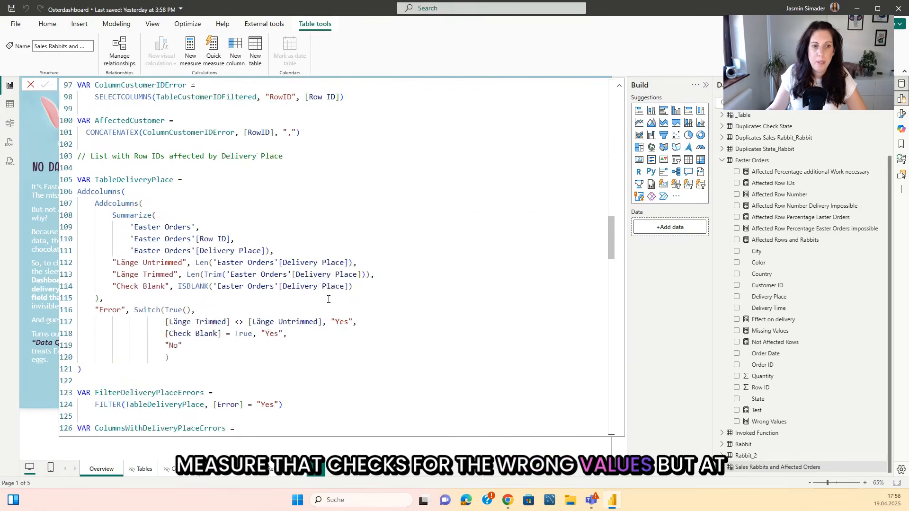
pyautogui.scroll(-9, 328, 299)
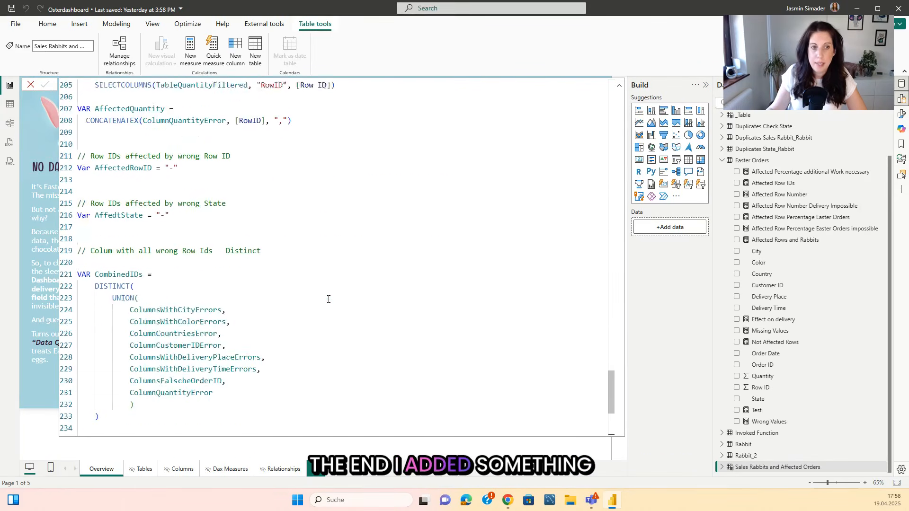
pyautogui.click(103, 278)
pyautogui.moveTo(102, 278); pyautogui.dragTo(77, 135)
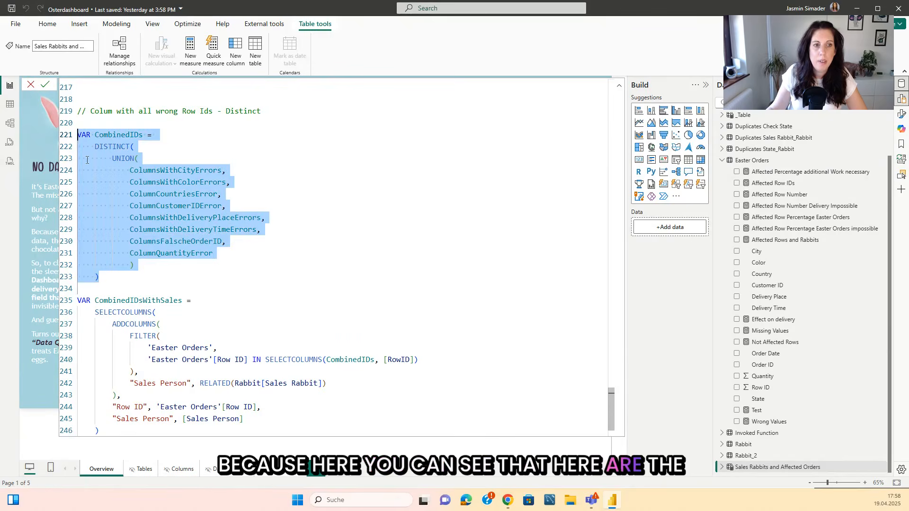
pyautogui.click(350, 257)
pyautogui.scroll(-1, 324, 264)
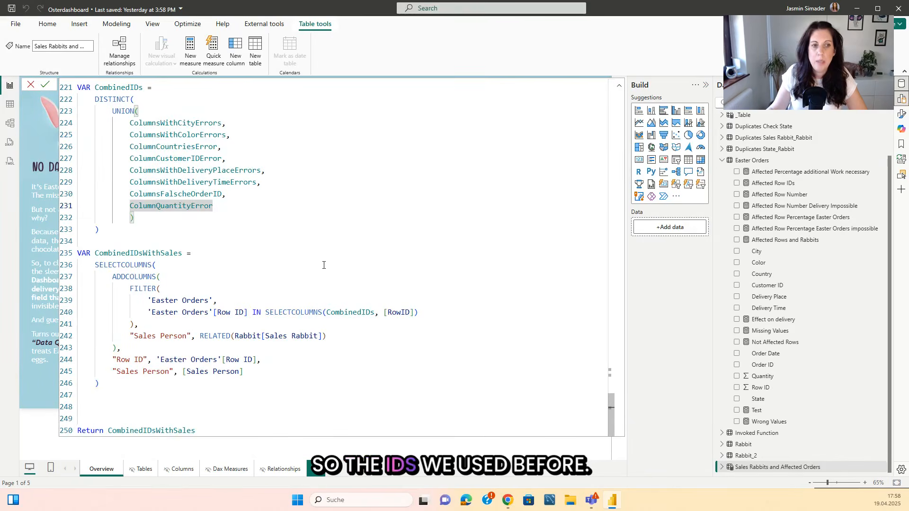
# Review the CombinedIDsWithSales variable, highlighting its FILTER of Easter Orders by the Row IDs in CombinedIDs.
pyautogui.moveTo(95, 254); pyautogui.dragTo(273, 388)
pyautogui.click(382, 396)
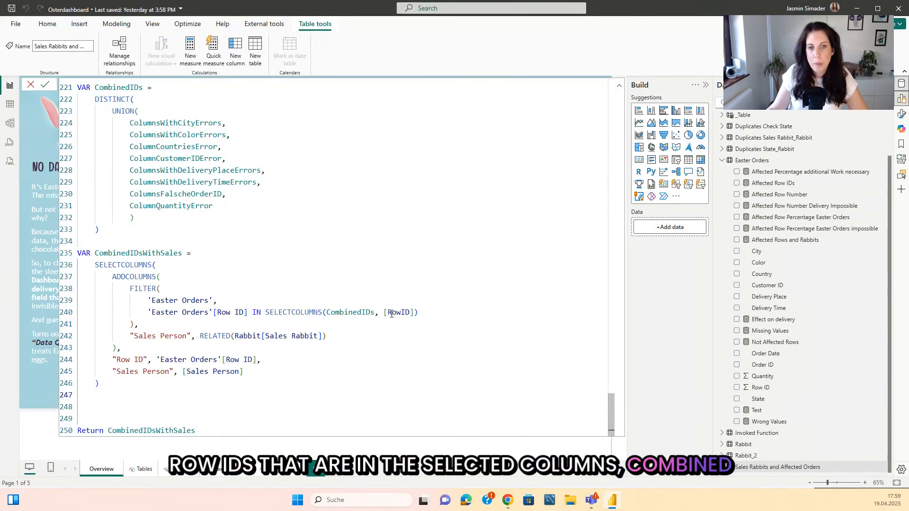
pyautogui.scroll(1, 272, 273)
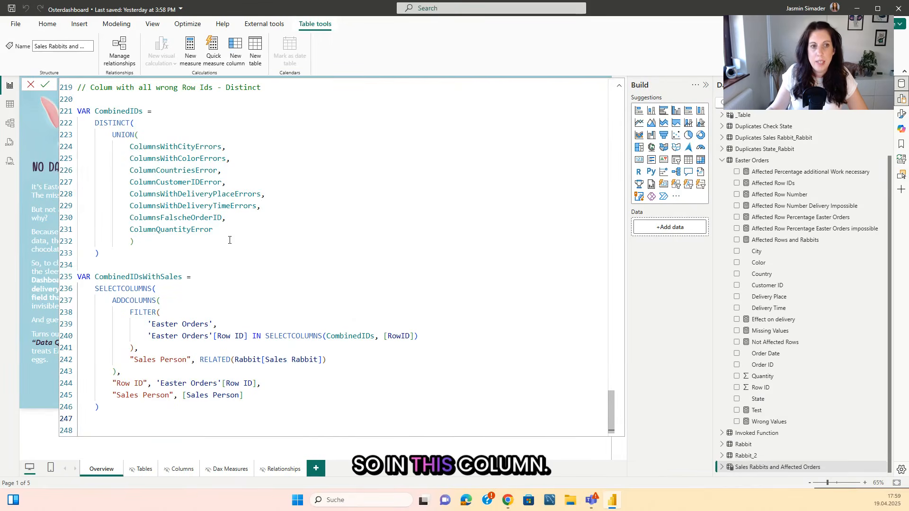
pyautogui.scroll(-1, 189, 275)
pyautogui.moveTo(130, 289); pyautogui.dragTo(143, 323)
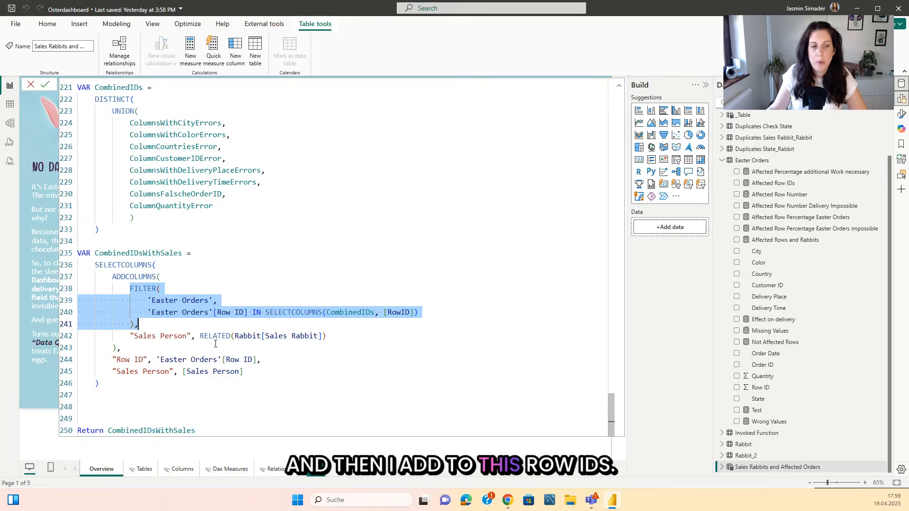
# Review the added Sales Person column, highlighting its RELATED(Rabbit[Sales Rabbit]) expression.
pyautogui.click(146, 336)
pyautogui.click(192, 346)
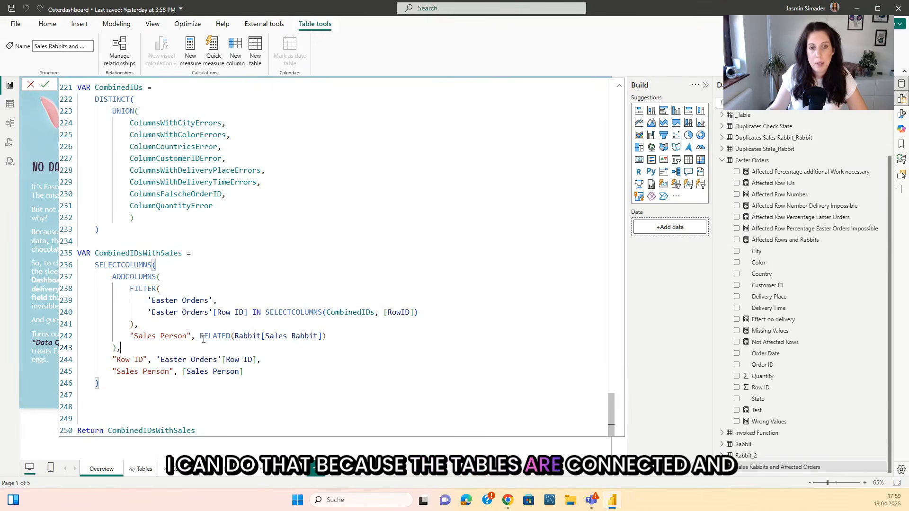
pyautogui.click(259, 359)
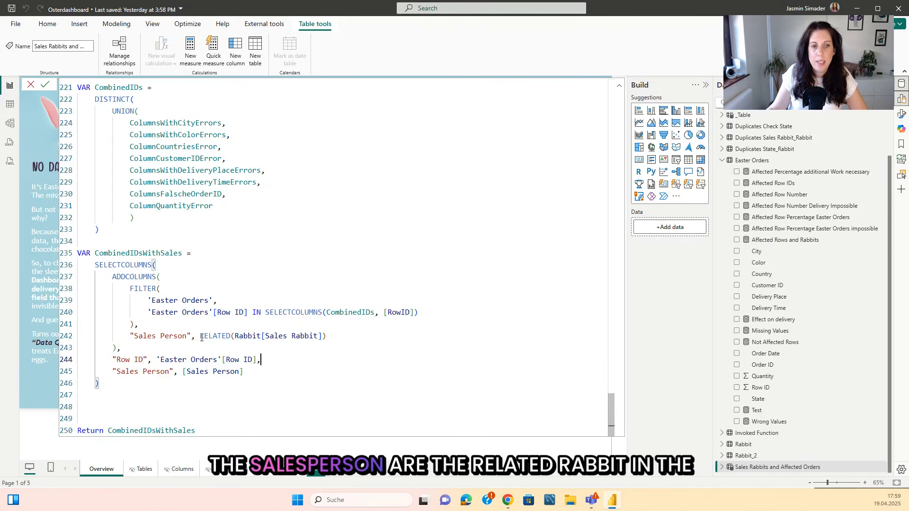
pyautogui.moveTo(198, 336); pyautogui.dragTo(341, 336)
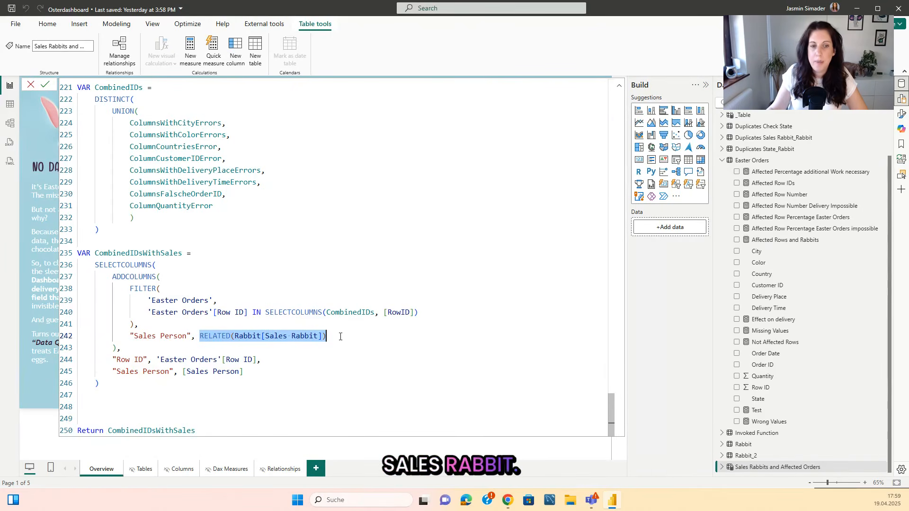
pyautogui.click(340, 337)
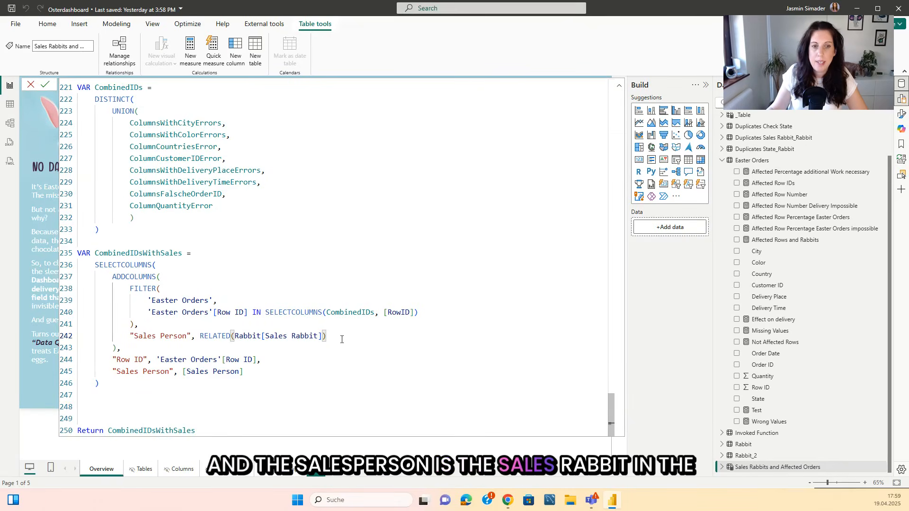
pyautogui.press('Down')
pyautogui.press('Down')
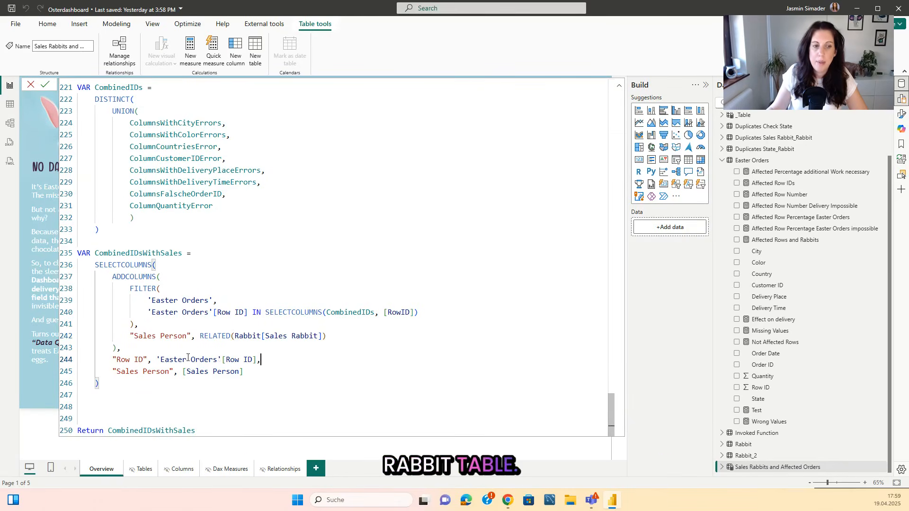
# Examine the Row ID and Sales Person columns output by SELECTCOLUMNS, highlighting their source columns.
pyautogui.moveTo(113, 359); pyautogui.dragTo(165, 359)
pyautogui.click(98, 383)
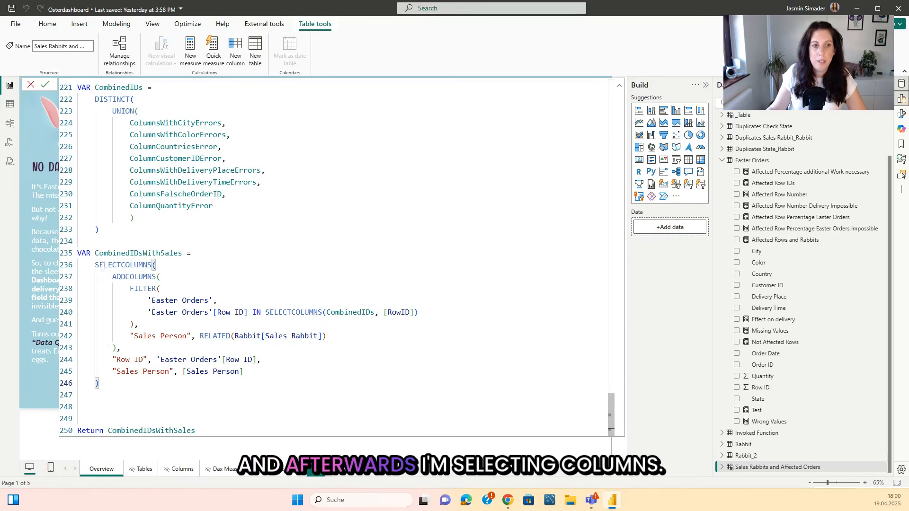
pyautogui.moveTo(112, 359); pyautogui.dragTo(261, 360)
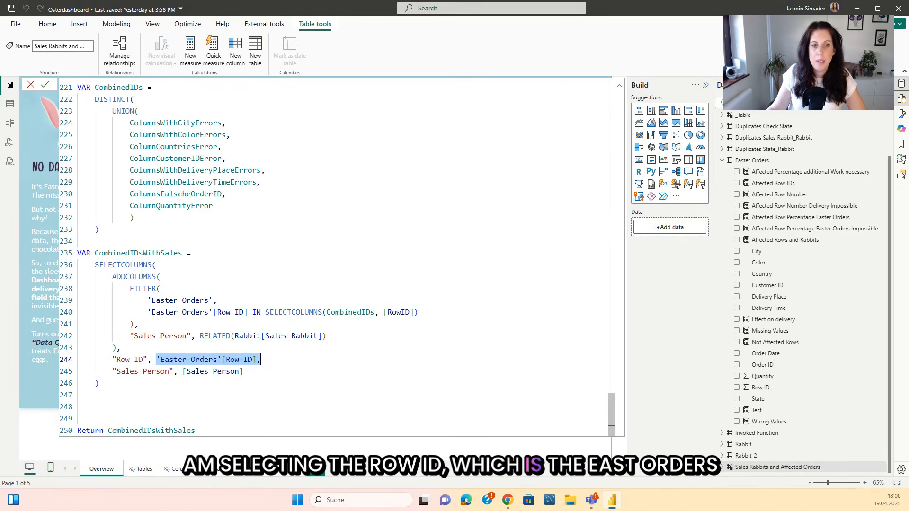
pyautogui.moveTo(118, 369); pyautogui.dragTo(243, 372)
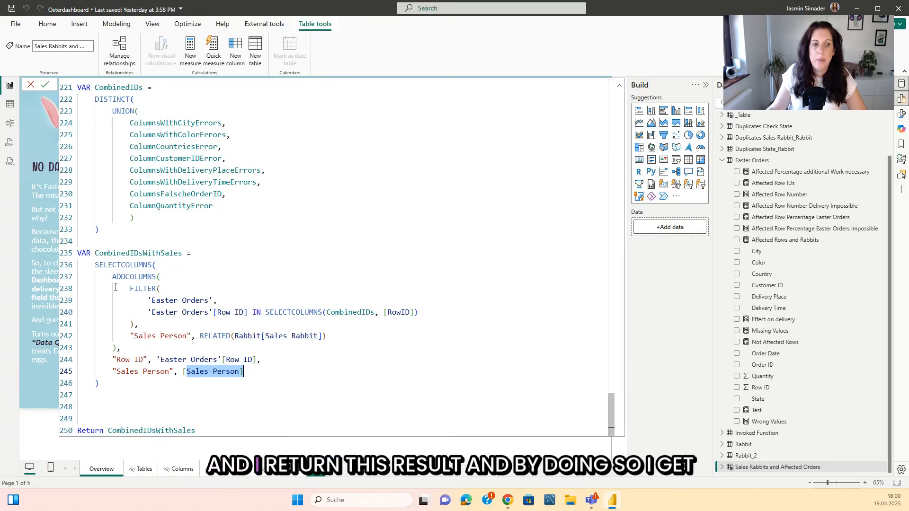
# Collapse the formula, show the rows of the Sales Rabbits and Affected Orders table, and expand its field list.
pyautogui.click(619, 85)
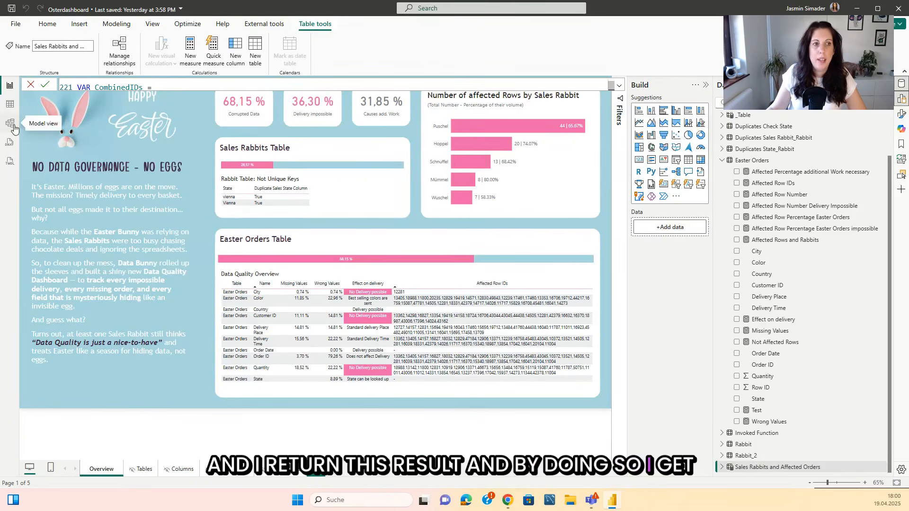
pyautogui.click(10, 104)
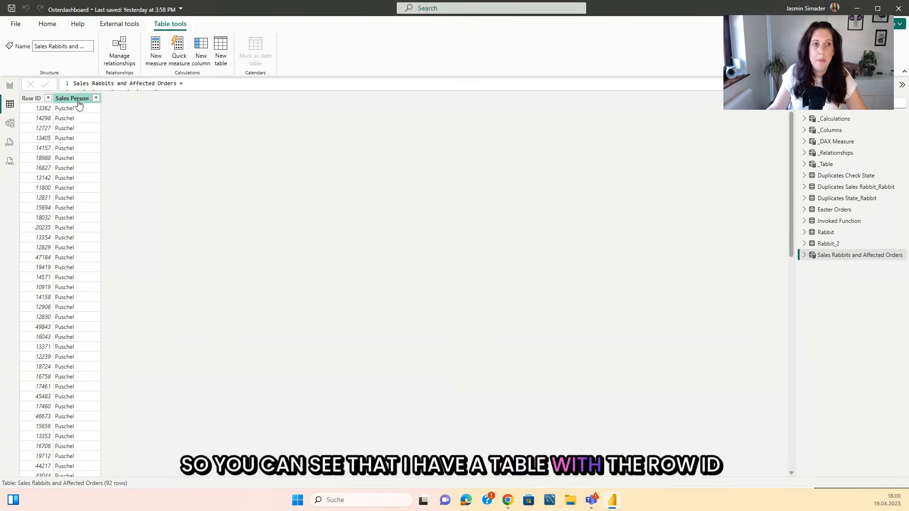
pyautogui.click(804, 255)
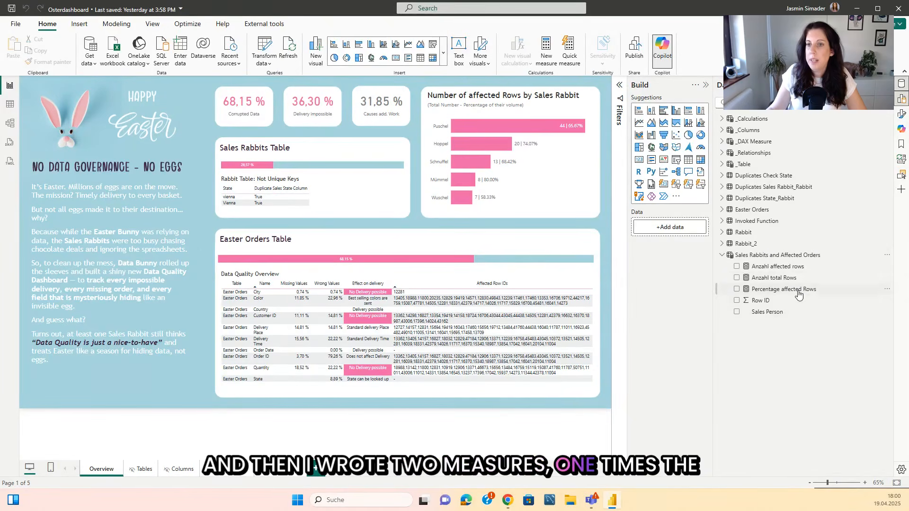
# Review the formulas of the Anzahl affected rows, Anzahl total Rows and Percentage affected Rows measures in the report view.
pyautogui.click(781, 266)
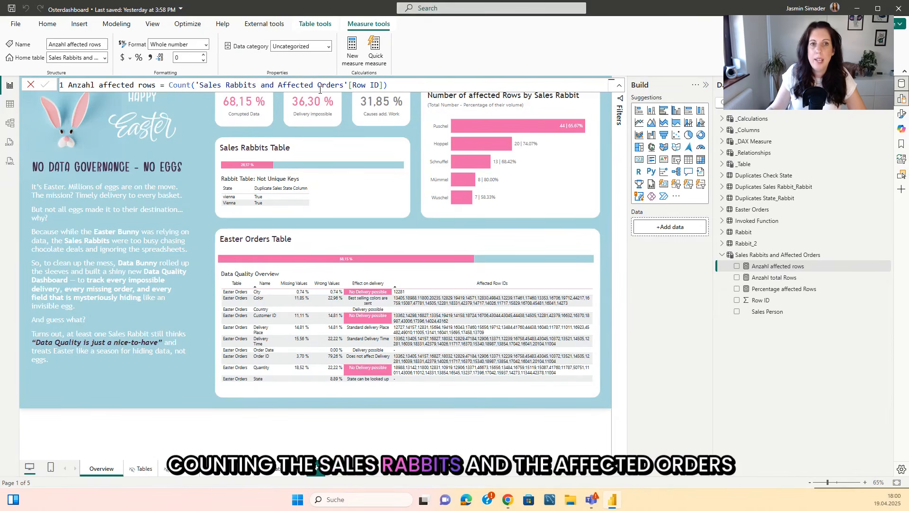
pyautogui.click(778, 280)
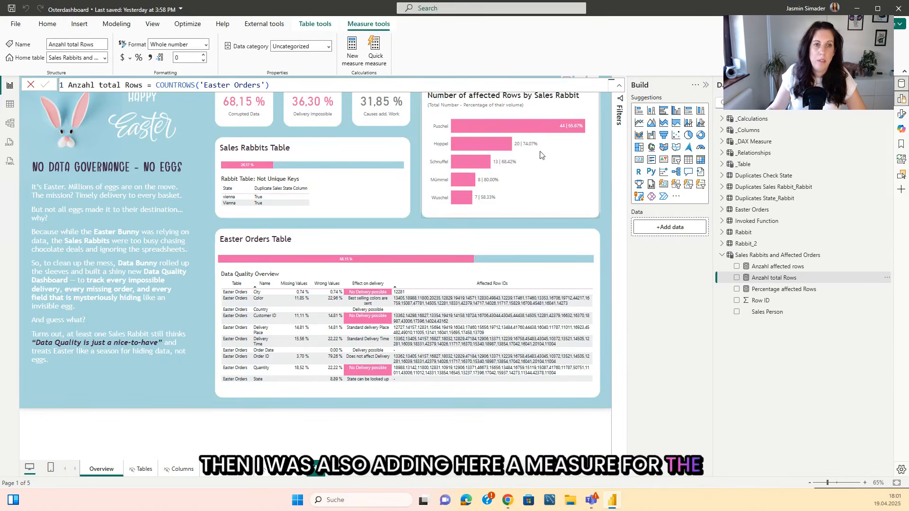
pyautogui.click(796, 289)
pyautogui.click(619, 86)
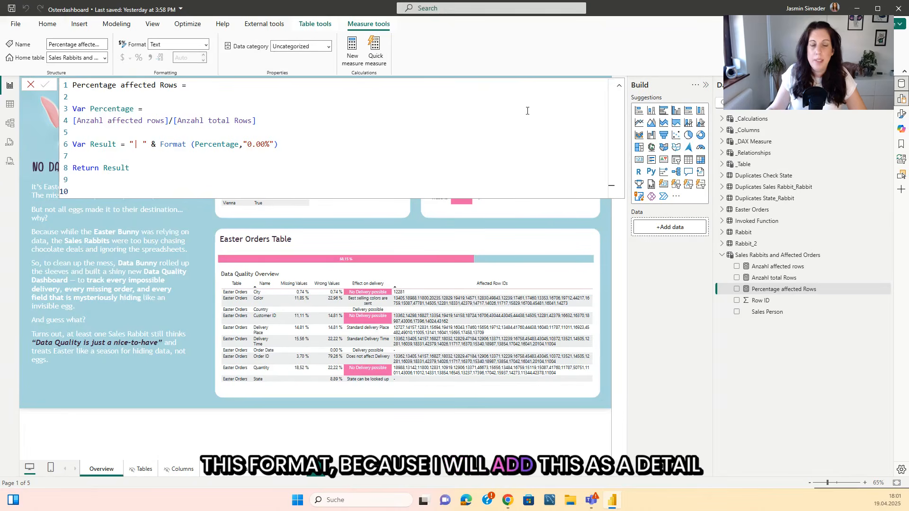
pyautogui.click(619, 90)
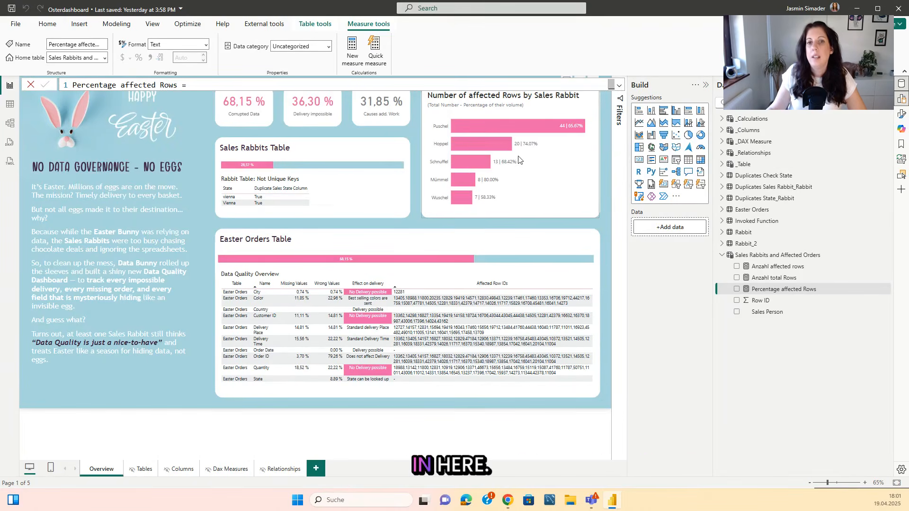
# Open the data label formatting of the Number of affected Rows by Sales Rabbit chart and check its Value and Detail settings.
pyautogui.click(543, 176)
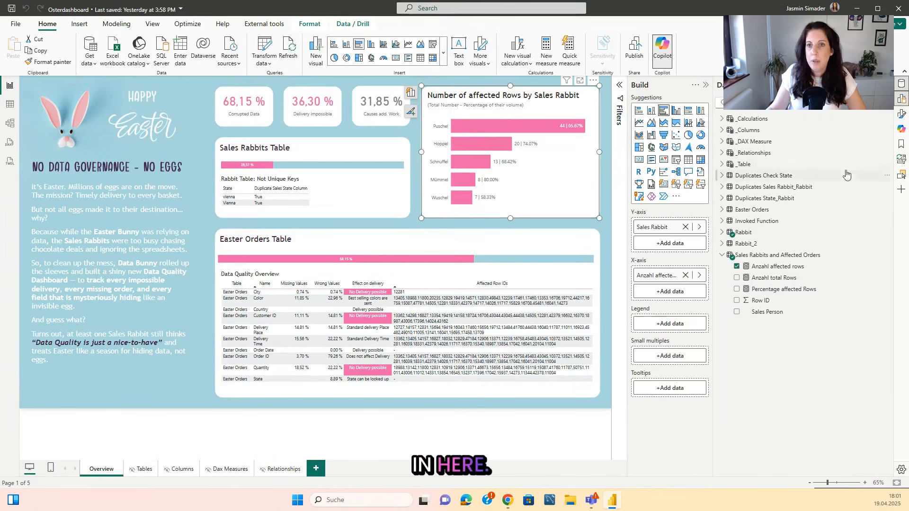
pyautogui.click(902, 114)
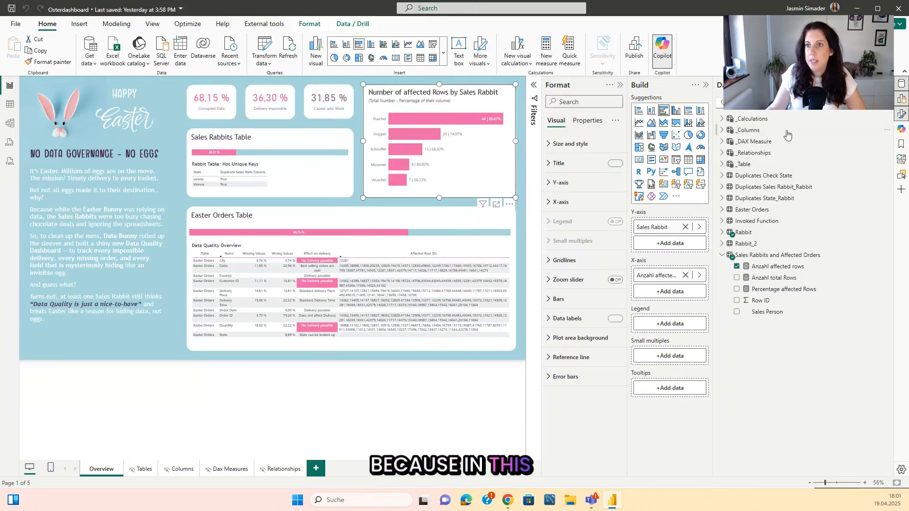
pyautogui.click(563, 318)
pyautogui.click(568, 186)
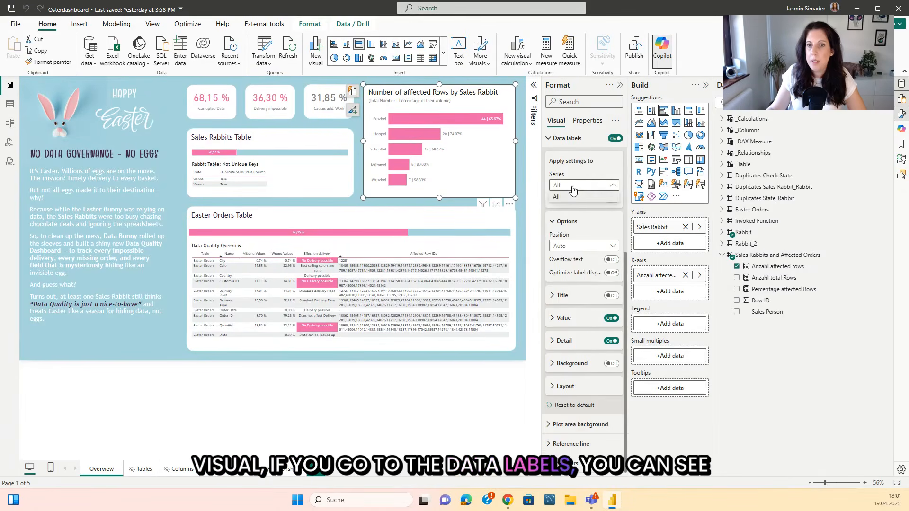
pyautogui.click(572, 189)
pyautogui.click(564, 318)
pyautogui.scroll(-2, 582, 322)
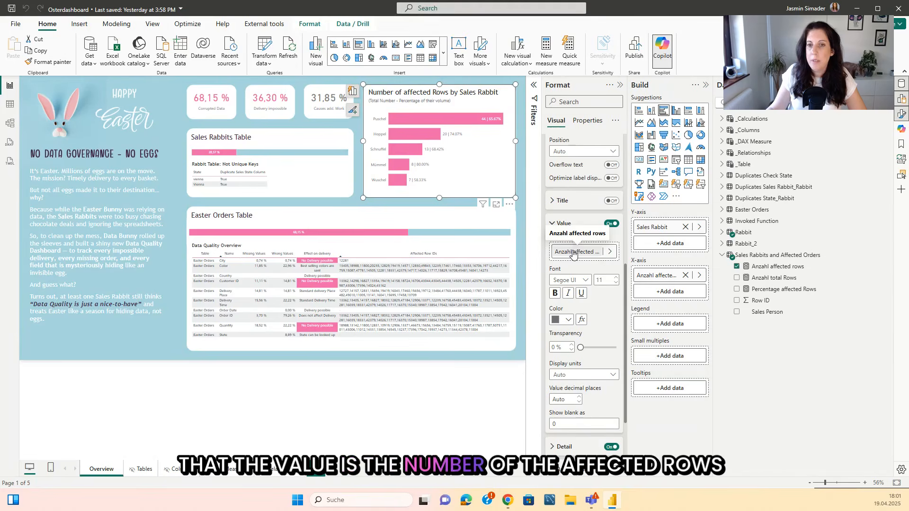
pyautogui.scroll(-2, 574, 254)
pyautogui.click(564, 340)
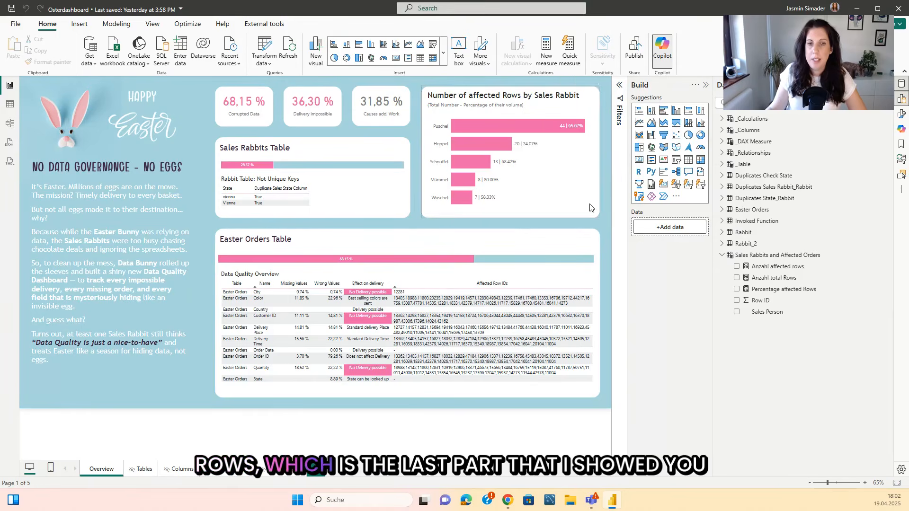
# Check the X-axis fields of the bar in the Easter Orders Table section, then deselect it.
pyautogui.click(563, 256)
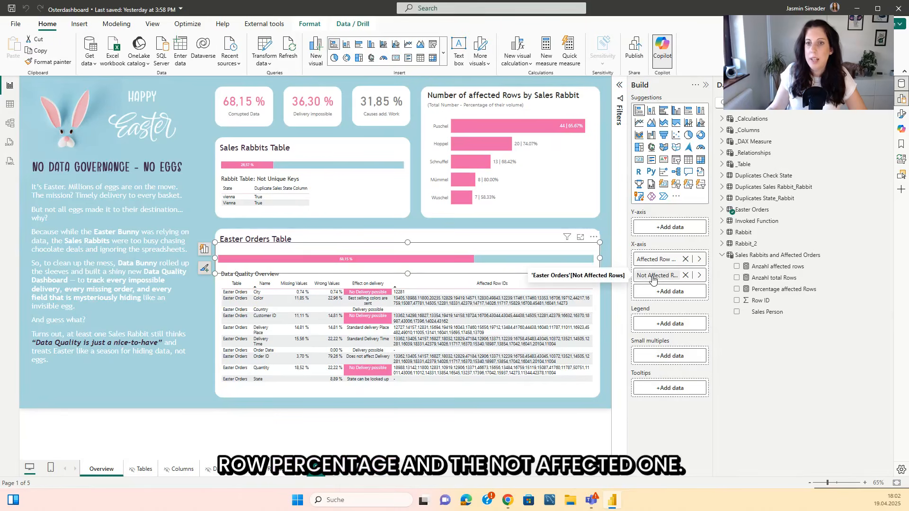
pyautogui.click(366, 223)
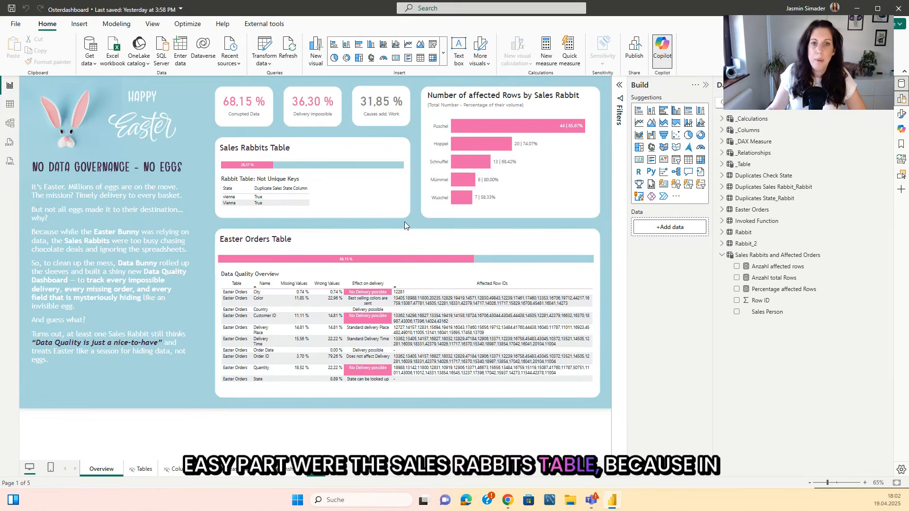
# Inspect the Rabbit Table: Not Unique Keys visual and review the formula of its Duplicate Sales State Column.
pyautogui.click(346, 202)
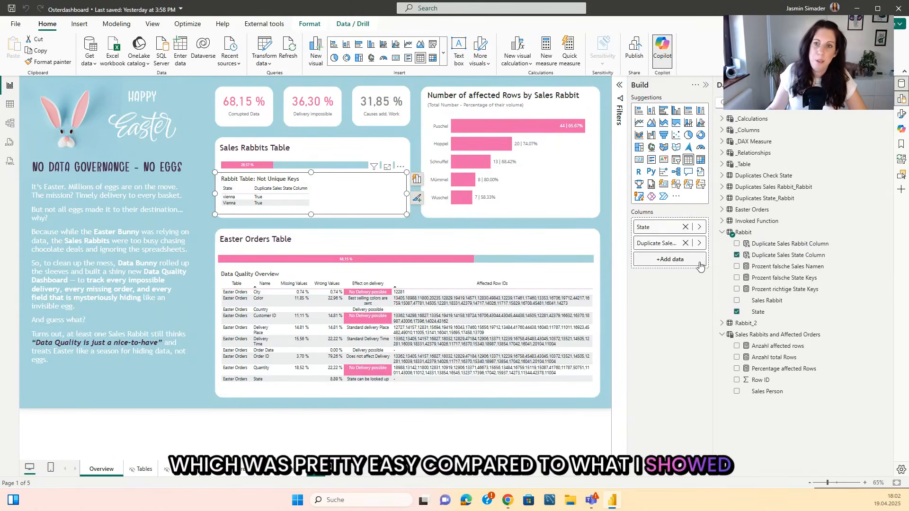
pyautogui.click(781, 255)
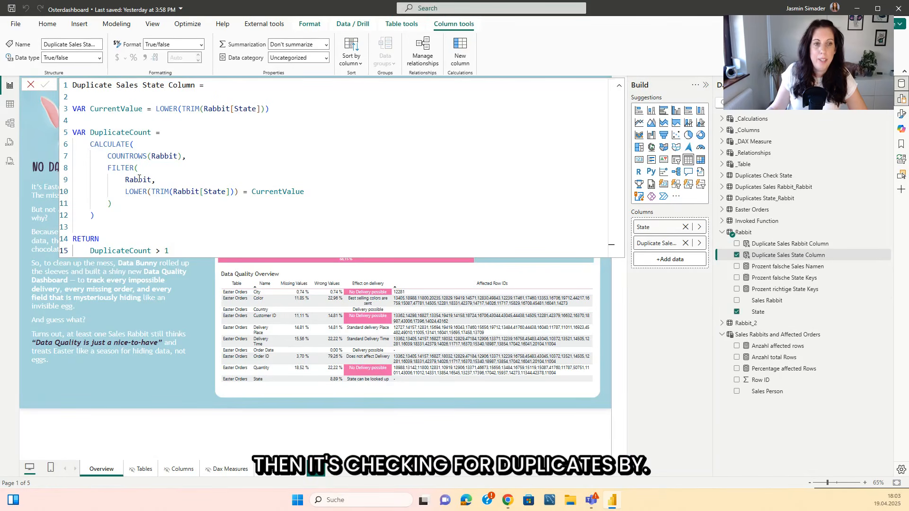
pyautogui.click(161, 132)
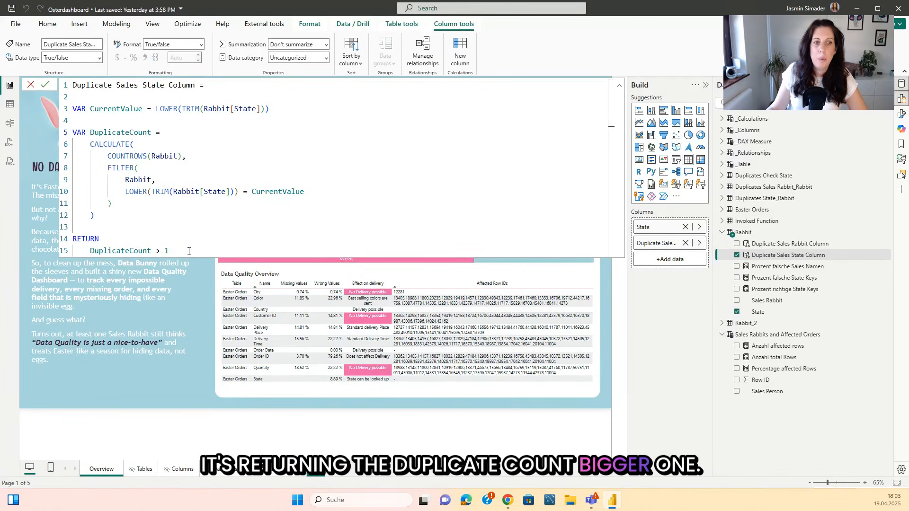
pyautogui.click(368, 196)
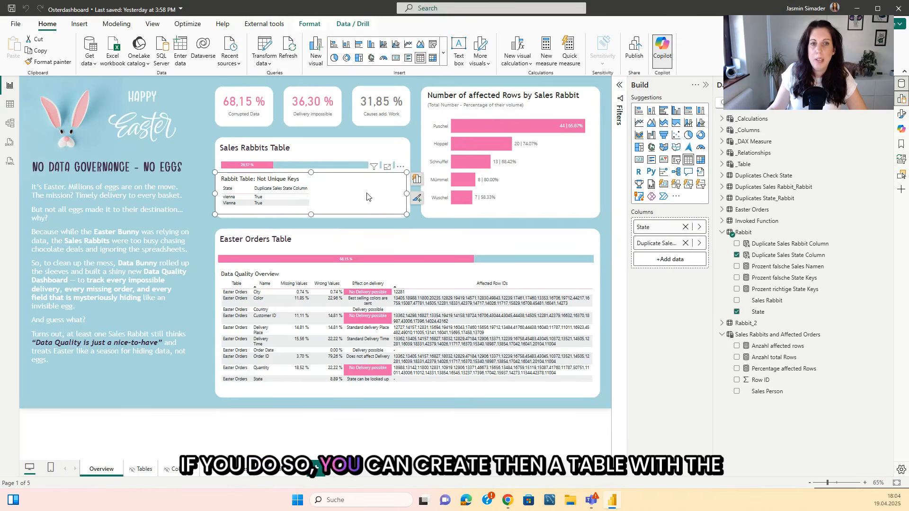
# Hide the Build pane and deselect the visual to view the dashboard at a larger size.
pyautogui.click(620, 85)
pyautogui.click(620, 86)
pyautogui.click(232, 142)
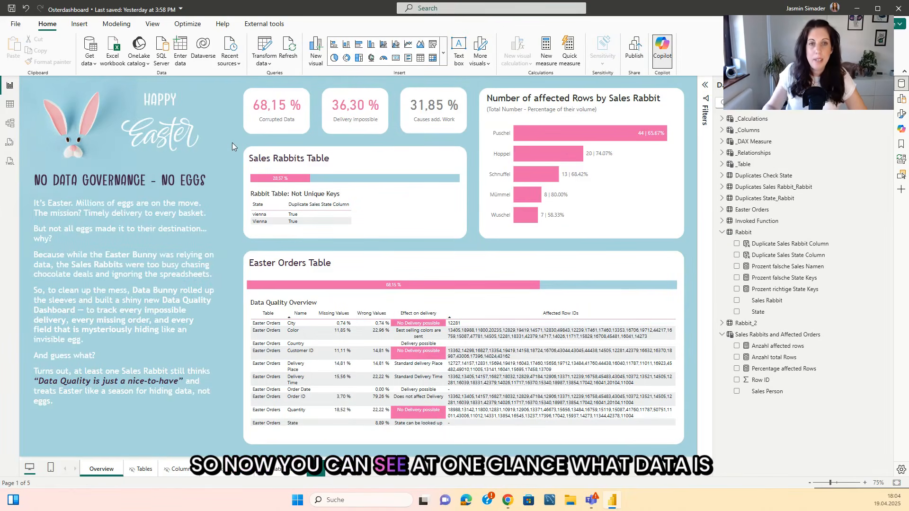